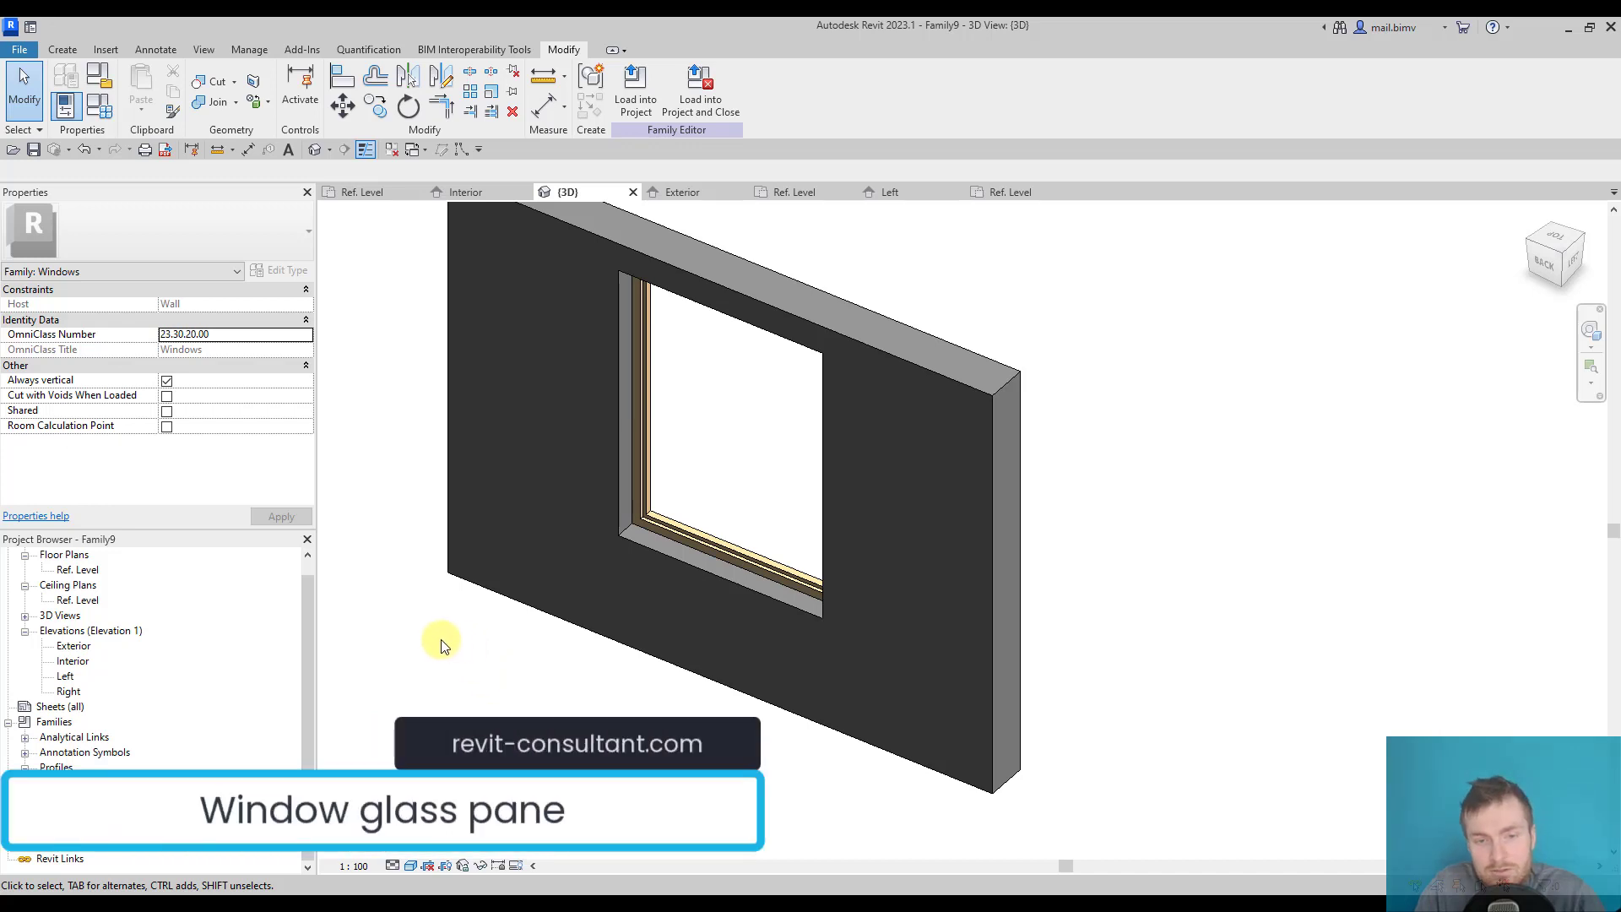
- Open the Ref. Level floor plan, then switch to the Interior elevation of the window family
scroll(91, 599, up, 1)
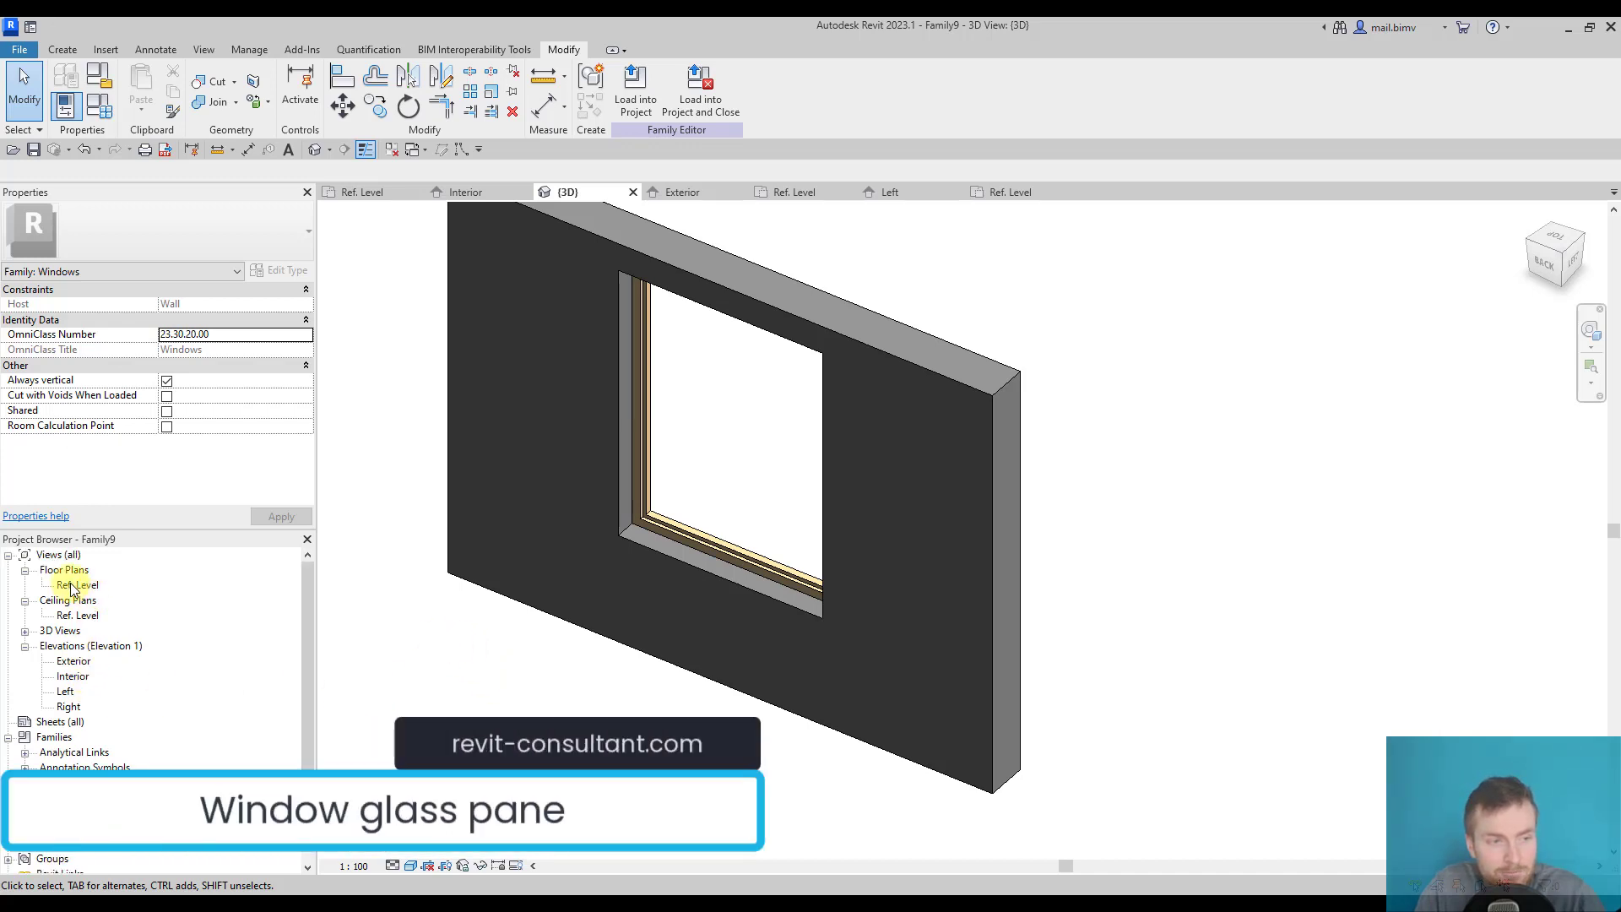
double_click(72, 589)
middle_drag(662, 550, 632, 581)
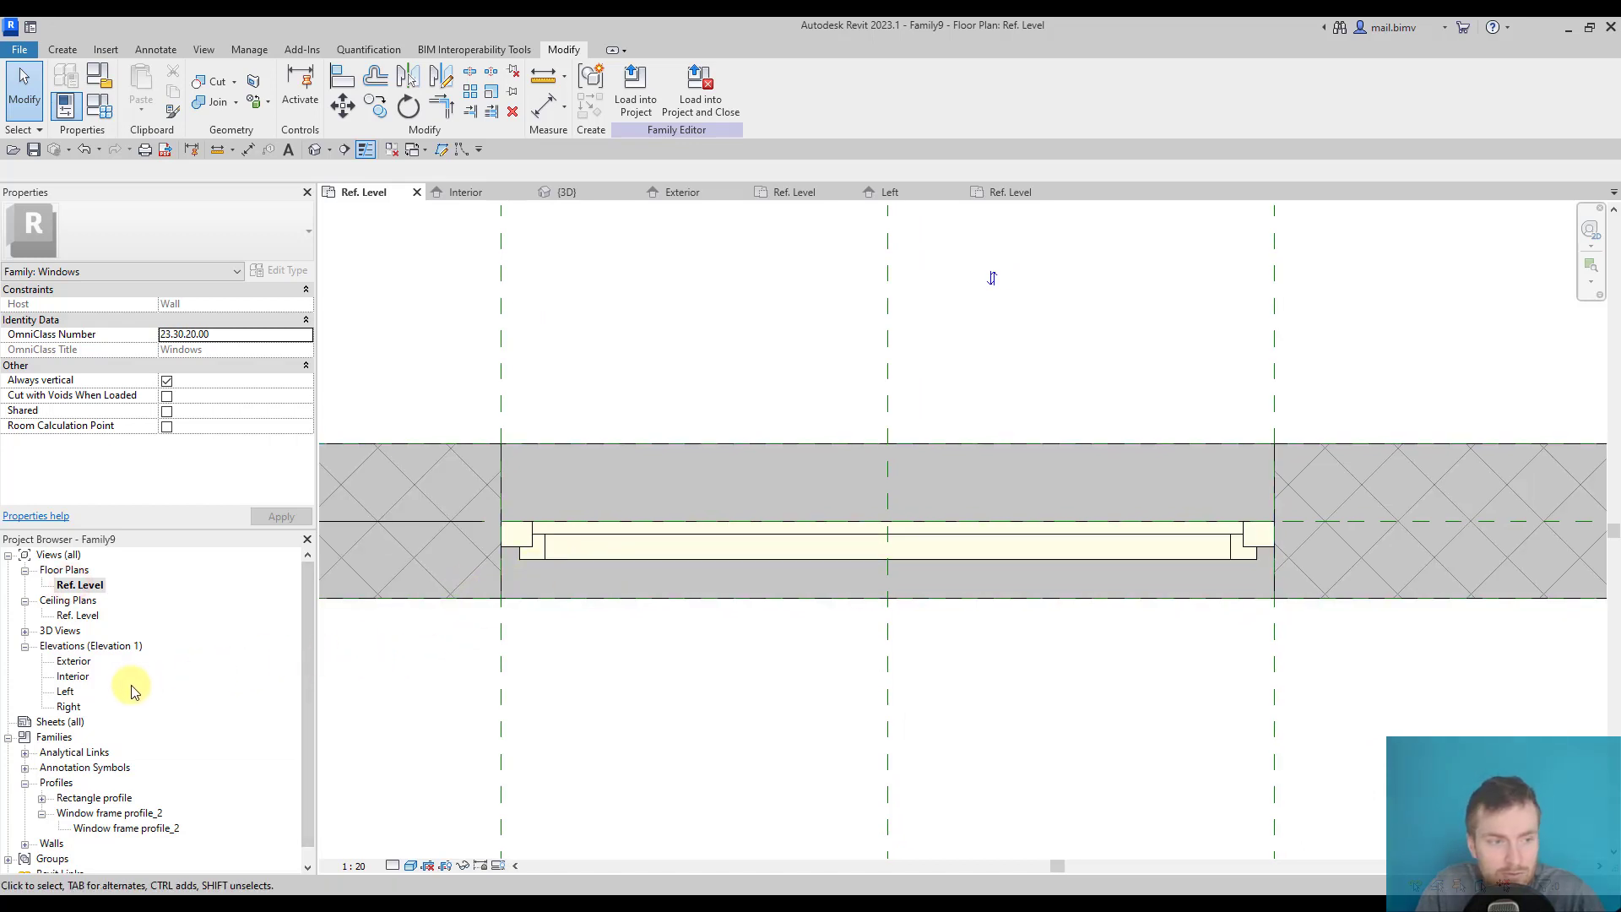
double_click(71, 676)
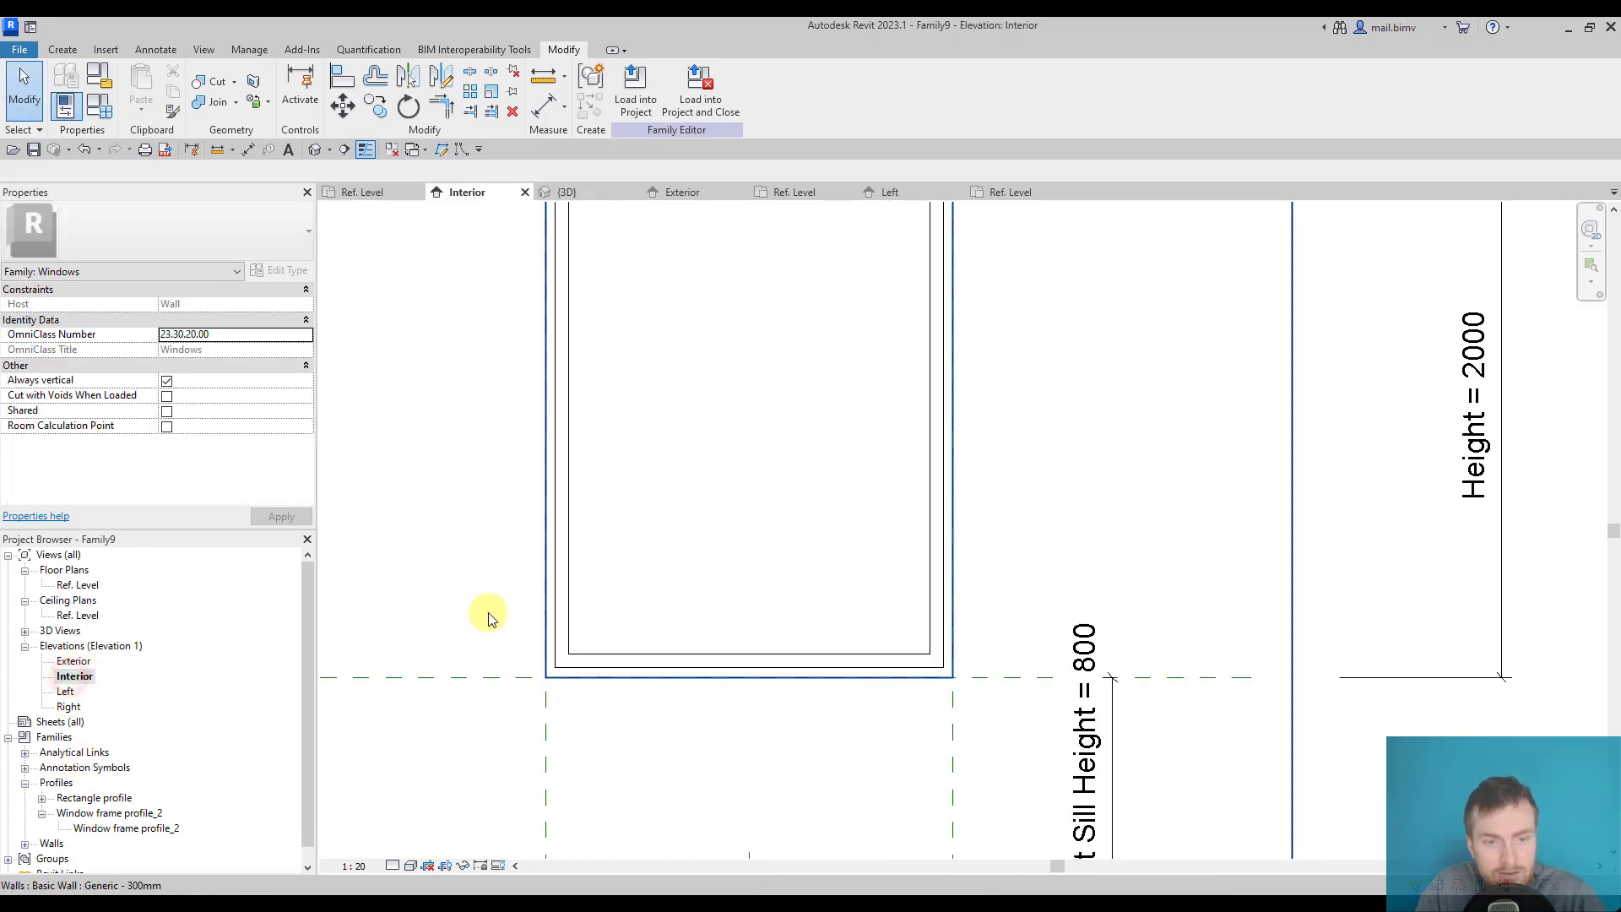
- Start a new extrusion and set its work plane to the frame sweep
click(55, 52)
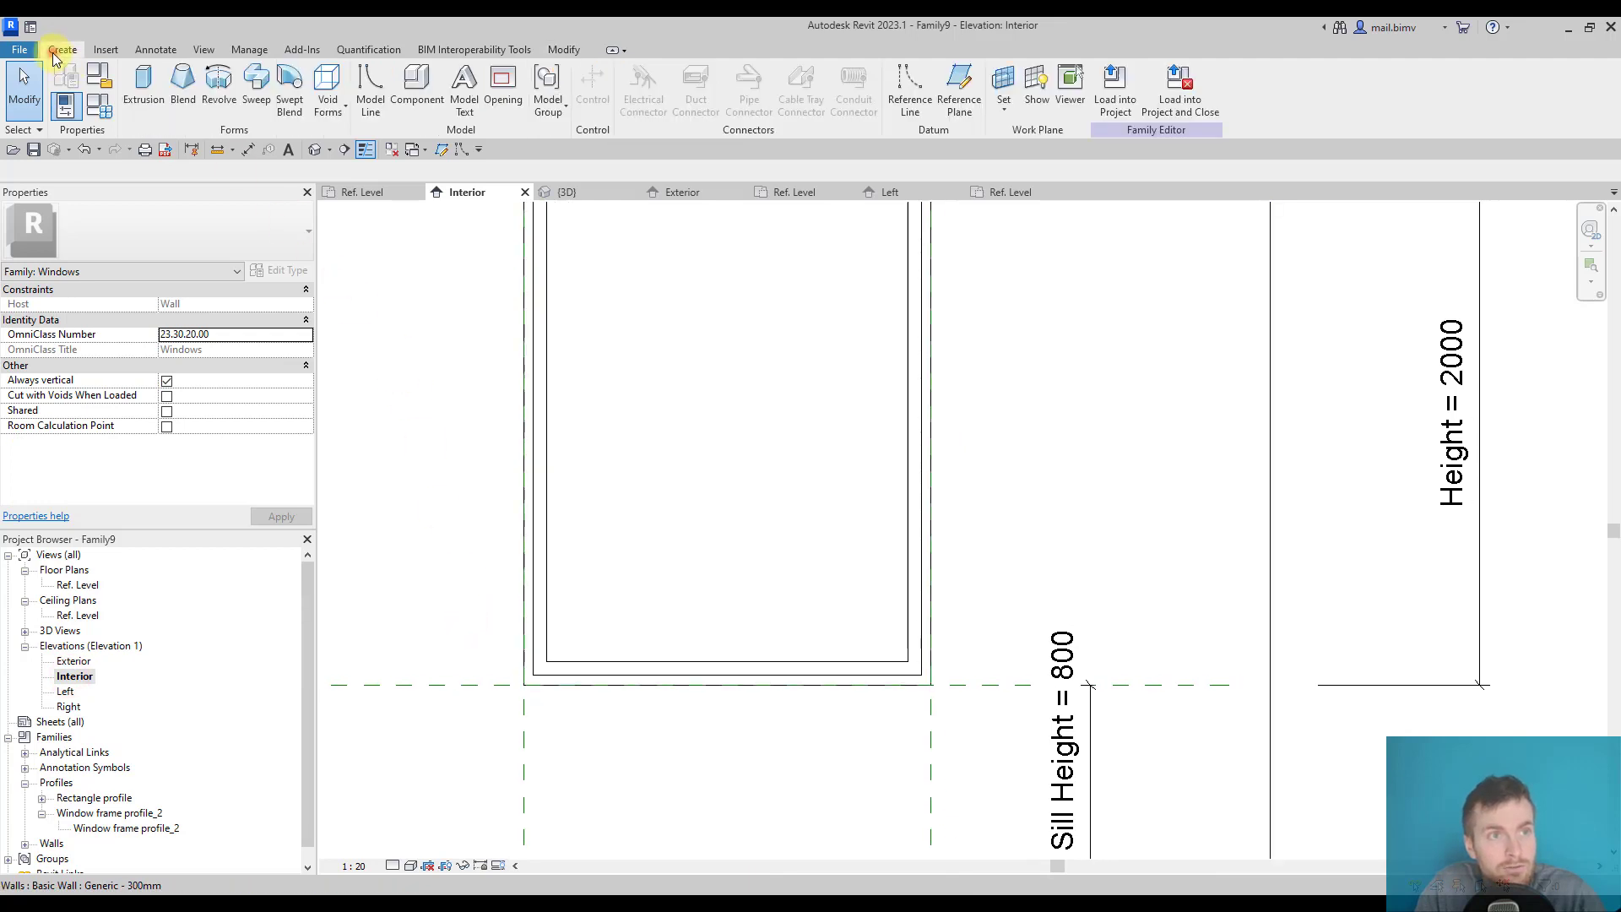
click(139, 85)
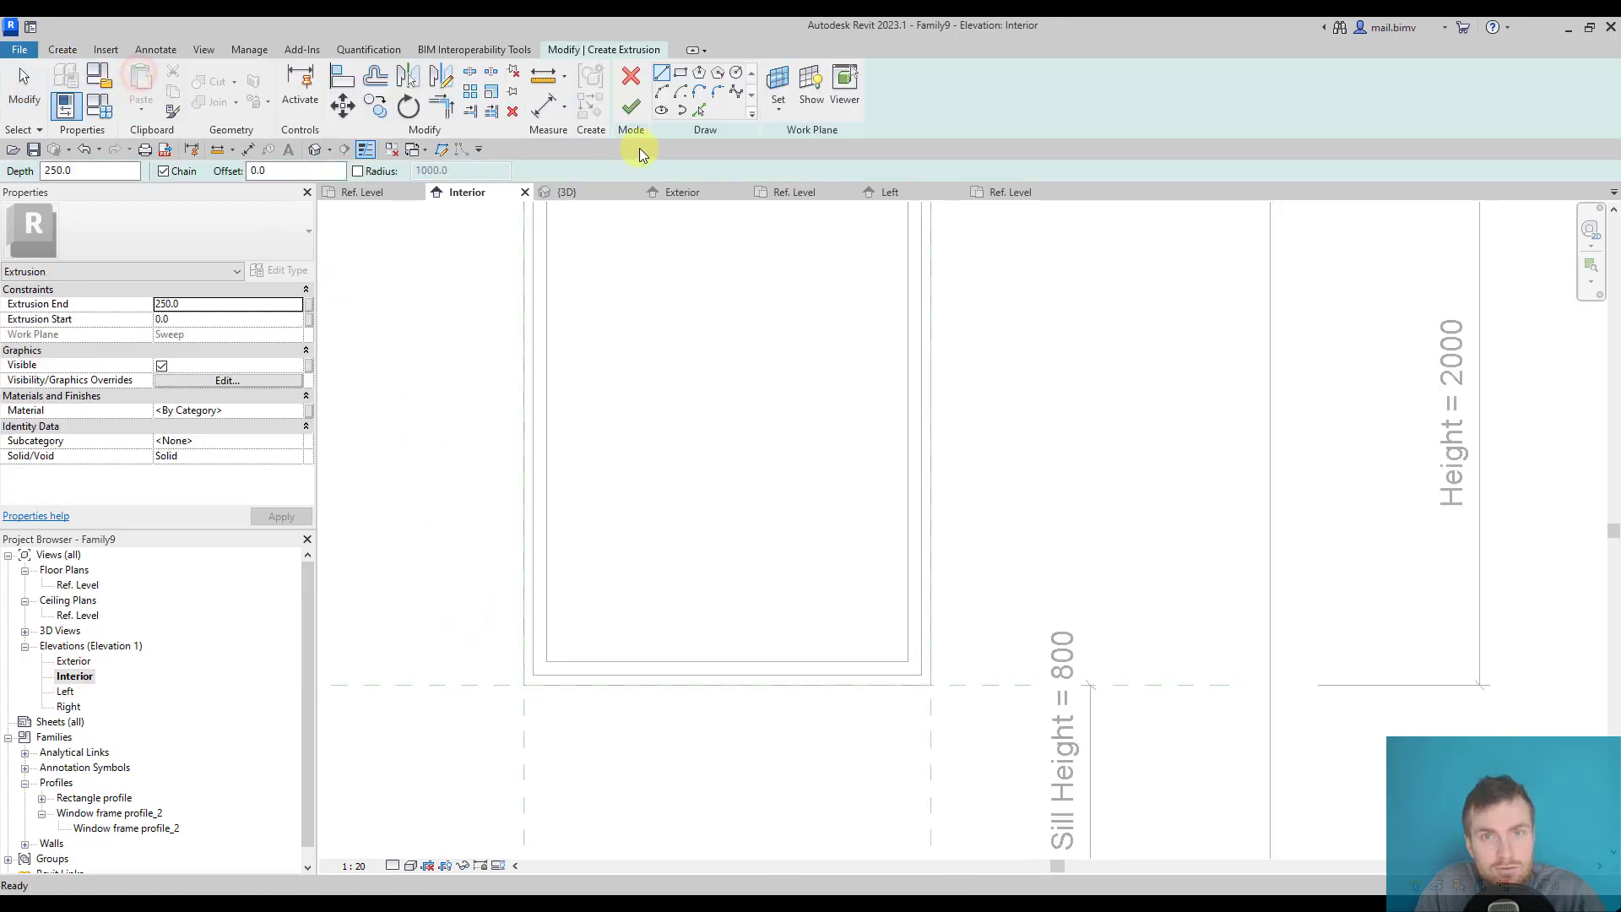
click(779, 81)
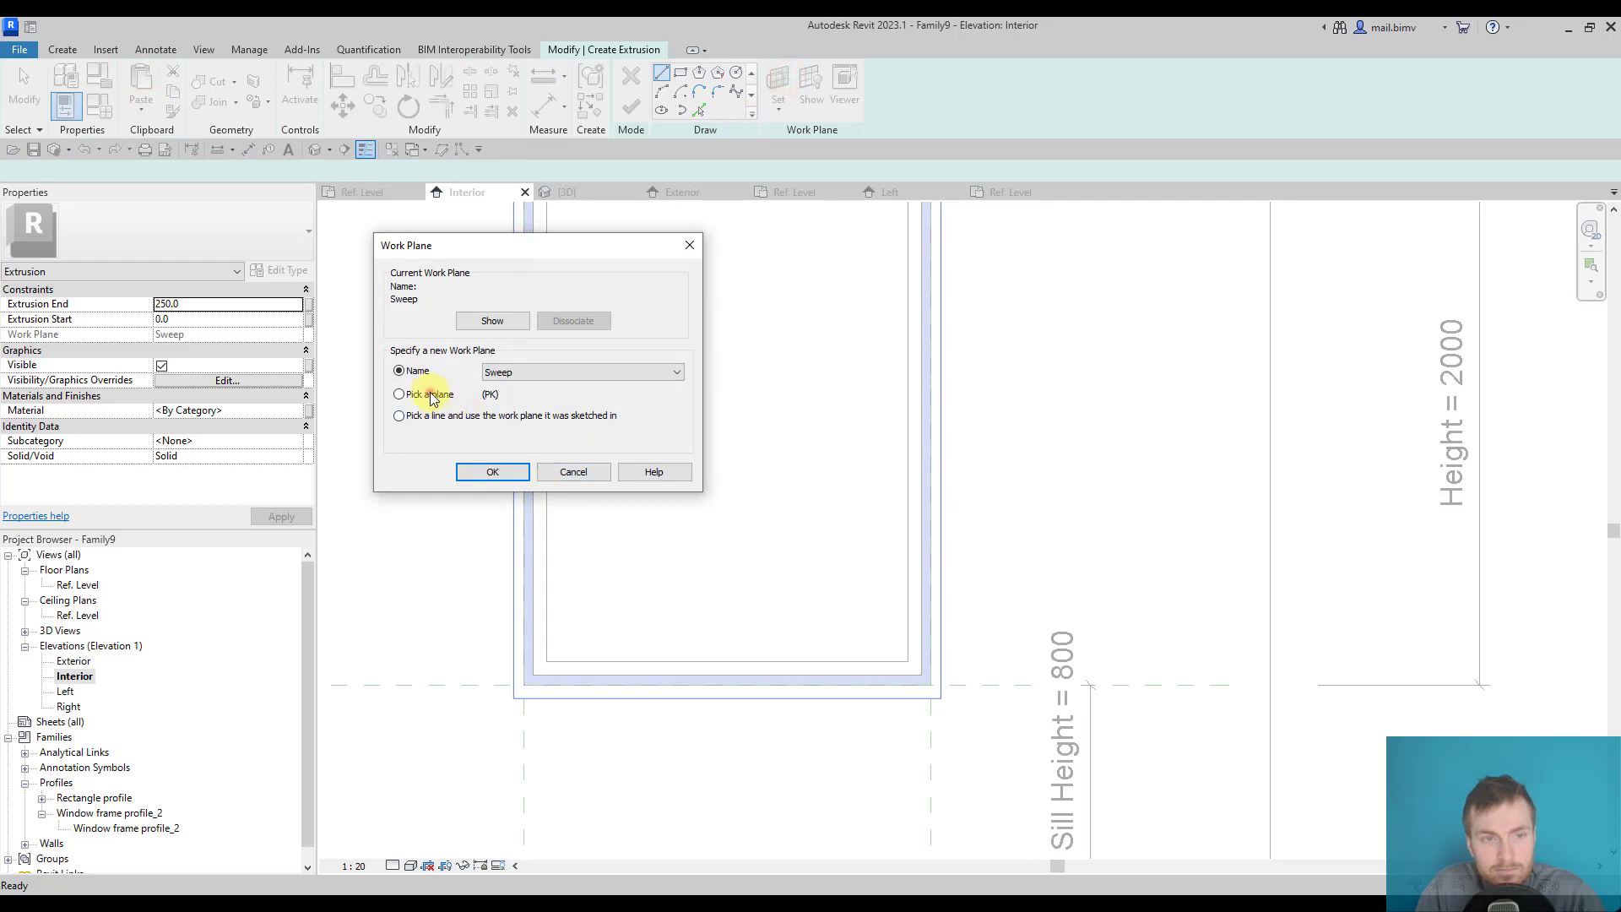
click(488, 473)
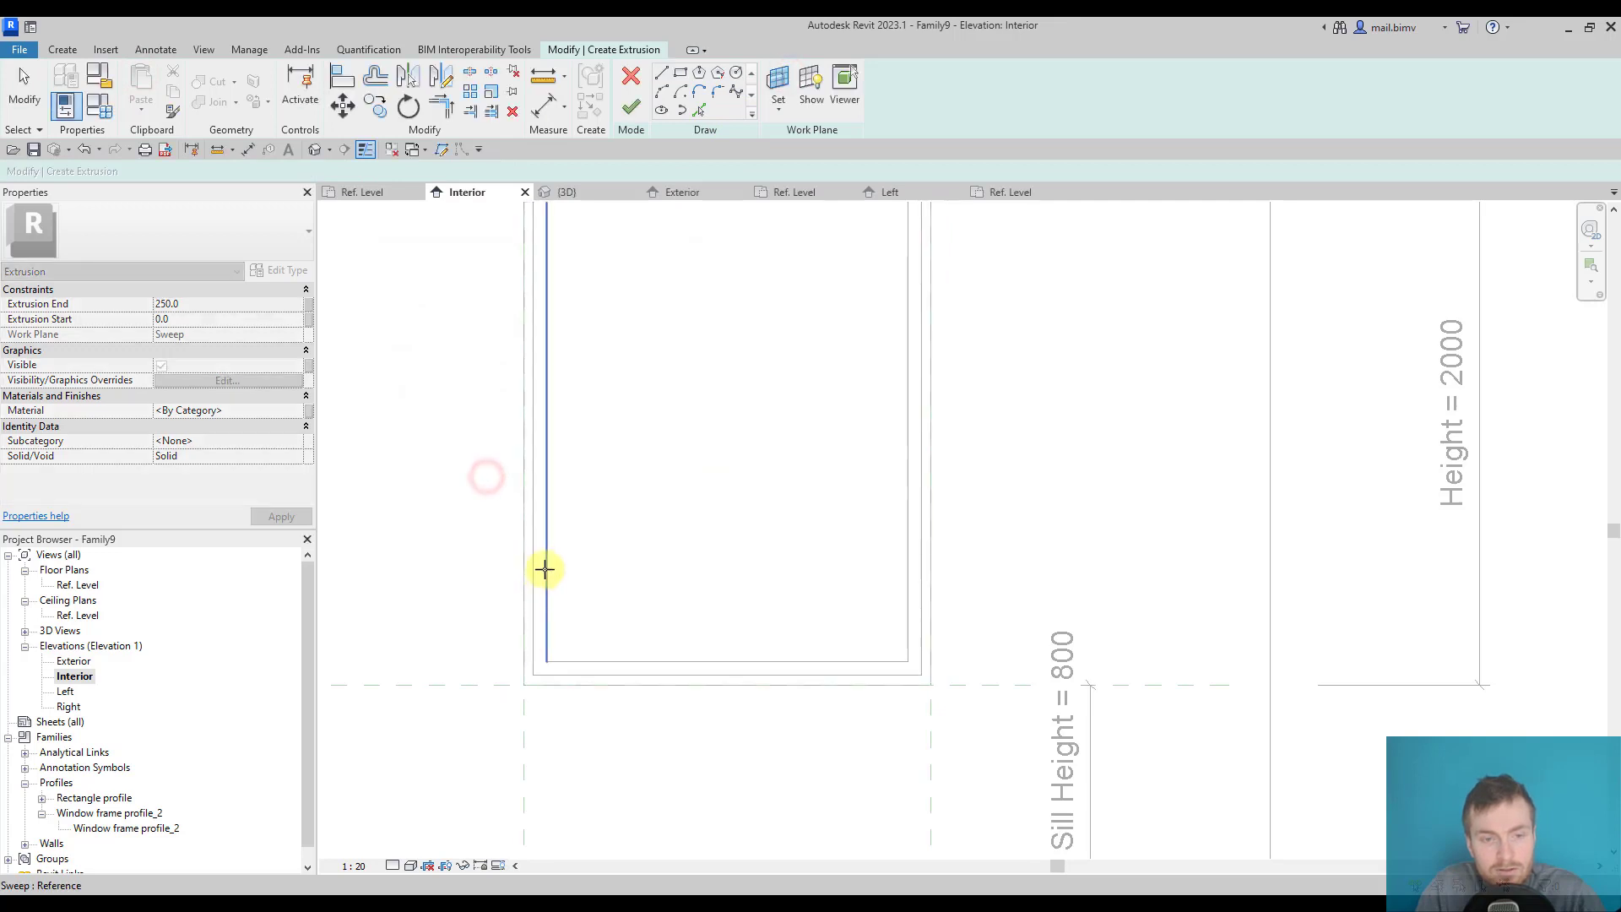
click(541, 571)
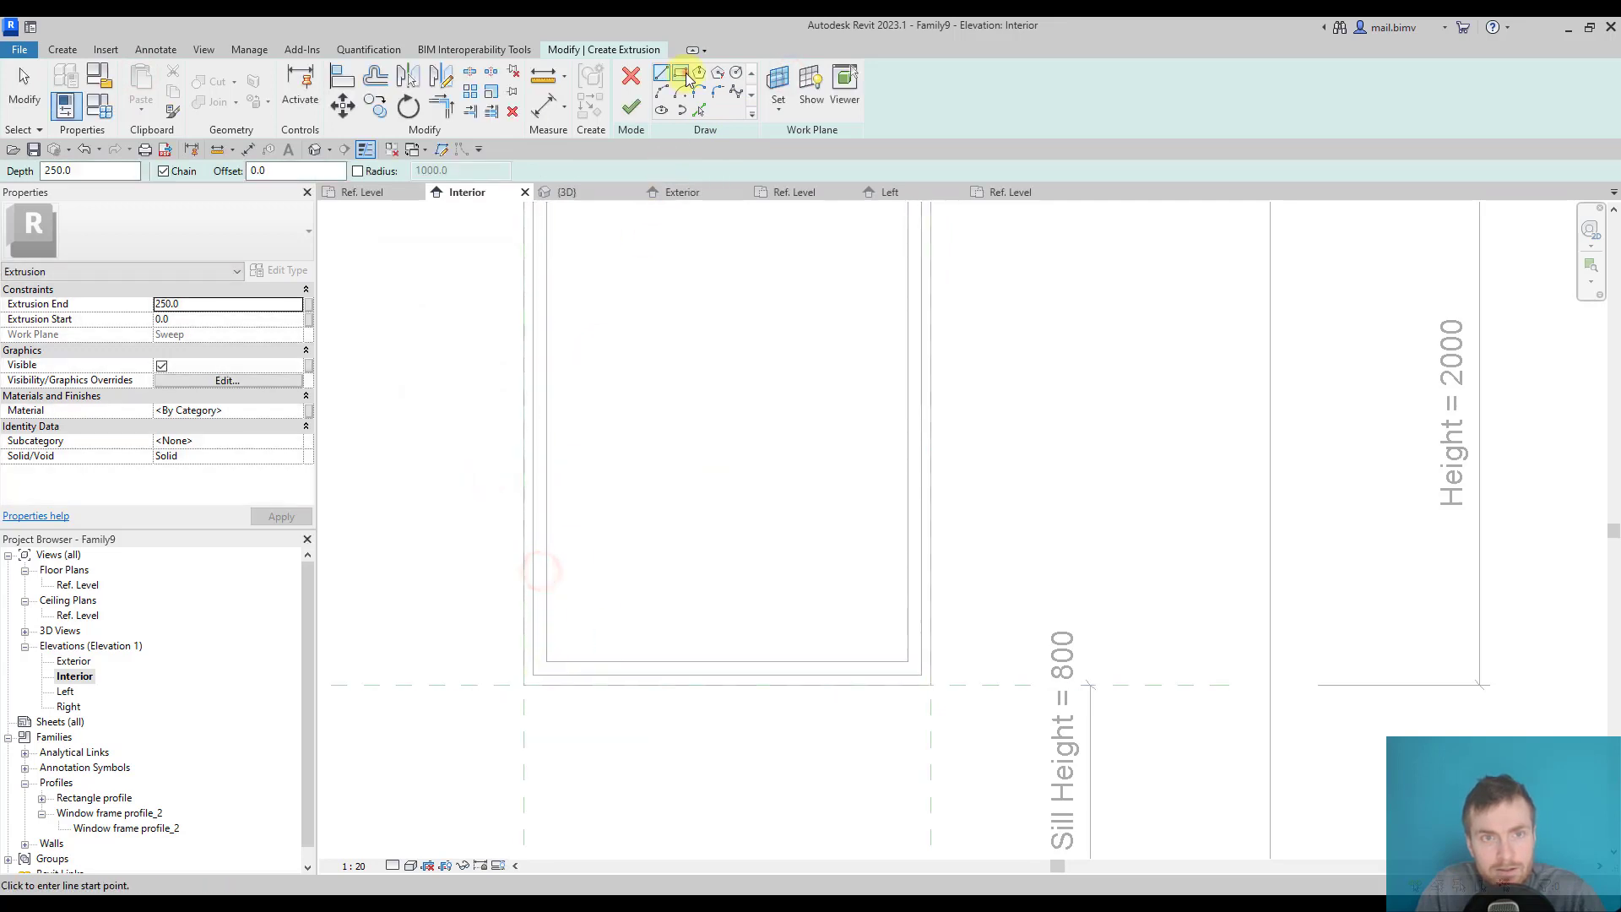
- Draw a rectangle between the frame's inner corners and lock its edges to the frame
click(681, 73)
scroll(592, 576, up, 2)
click(480, 359)
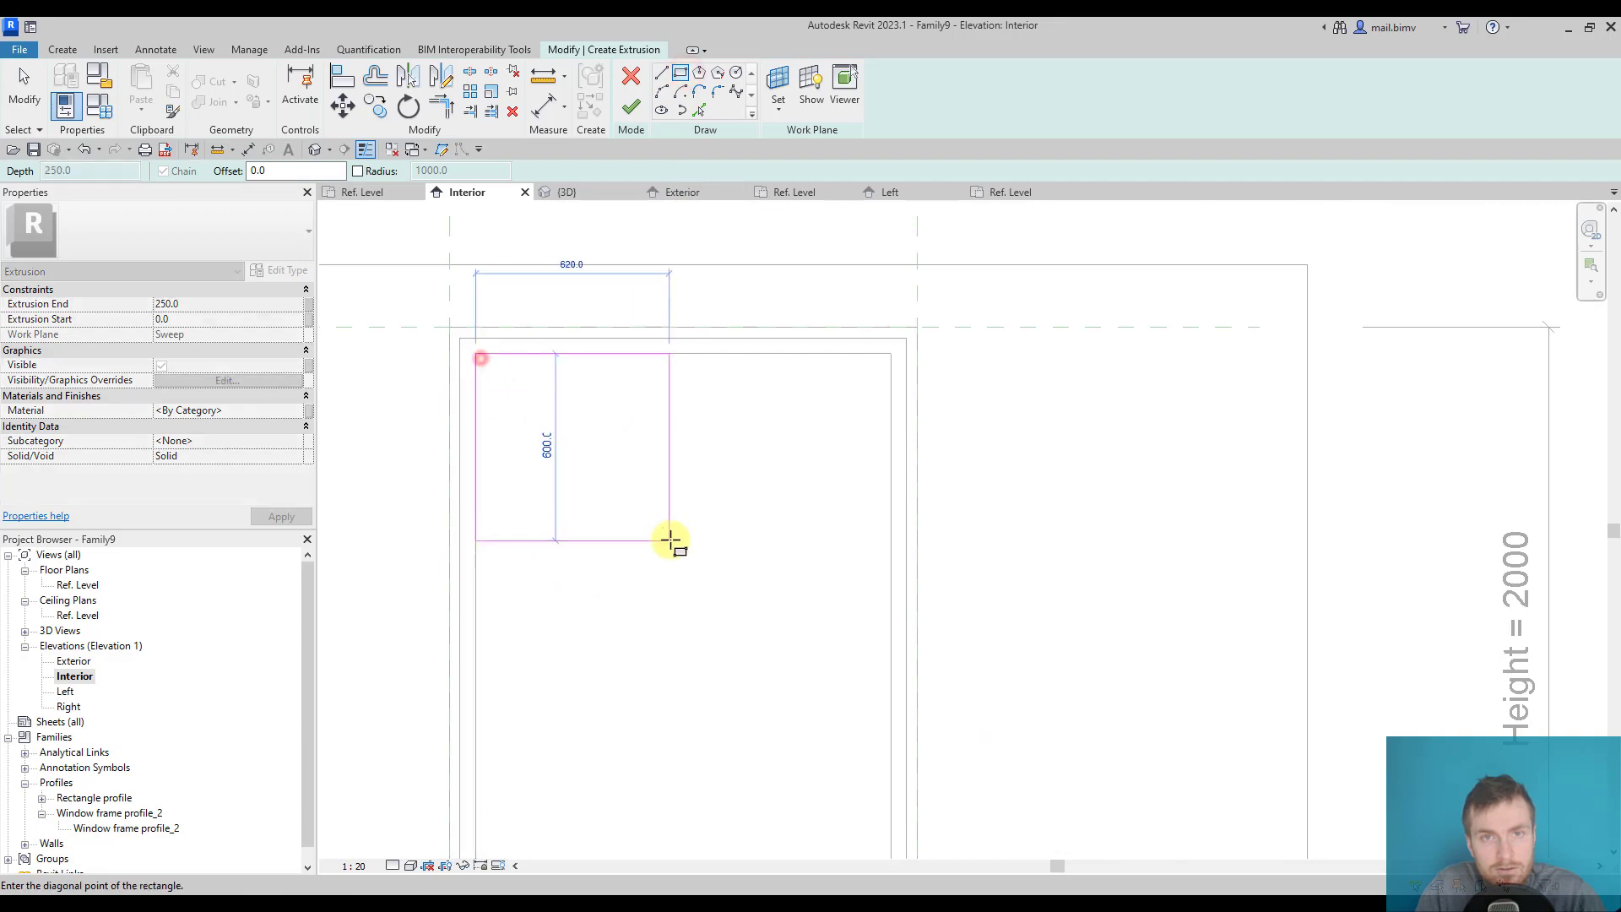
middle_drag(683, 541, 673, 442)
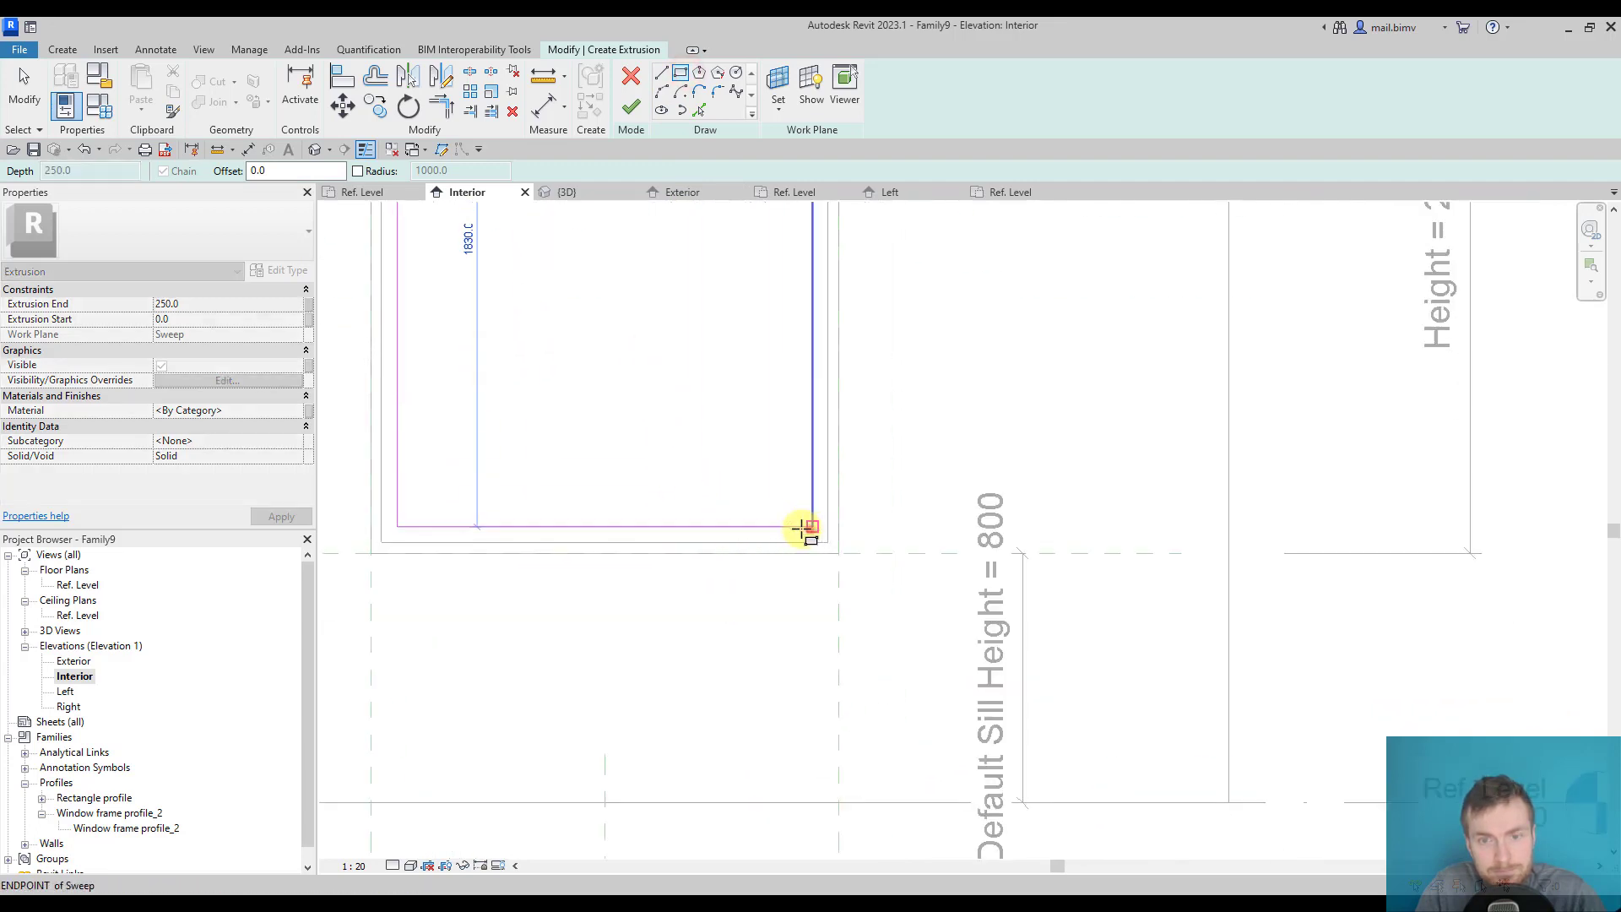
click(772, 509)
scroll(782, 506, down, 1)
click(656, 635)
click(482, 466)
middle_drag(557, 469, 569, 659)
click(592, 414)
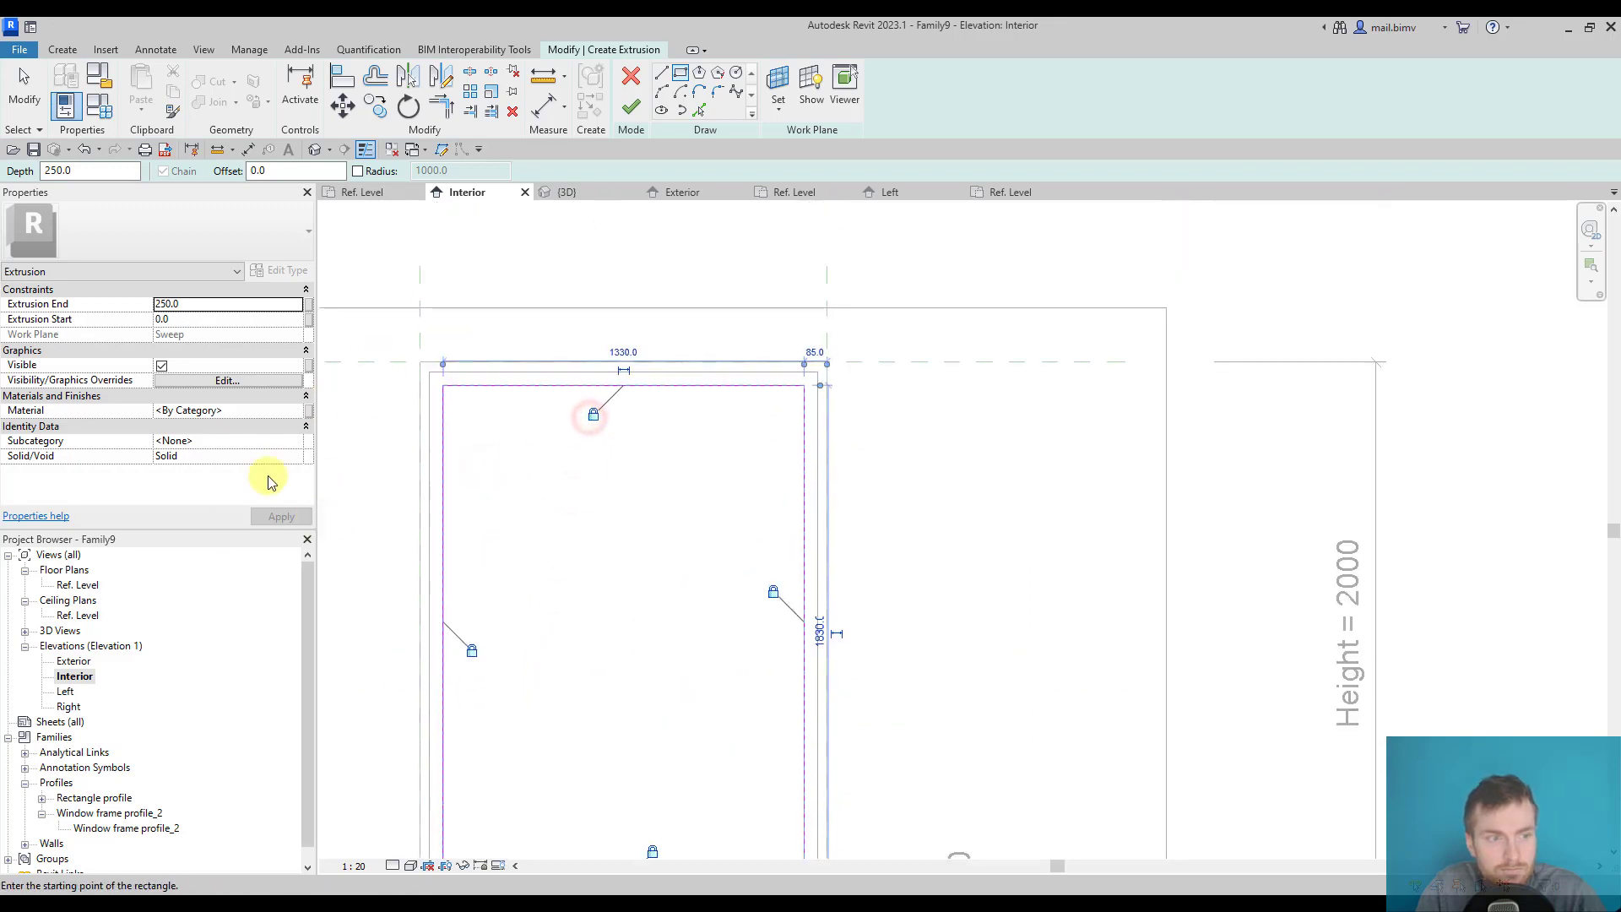
- In the Ref. Level plan, set Extrusion End to 20 and finish the pane extrusion
double_click(73, 586)
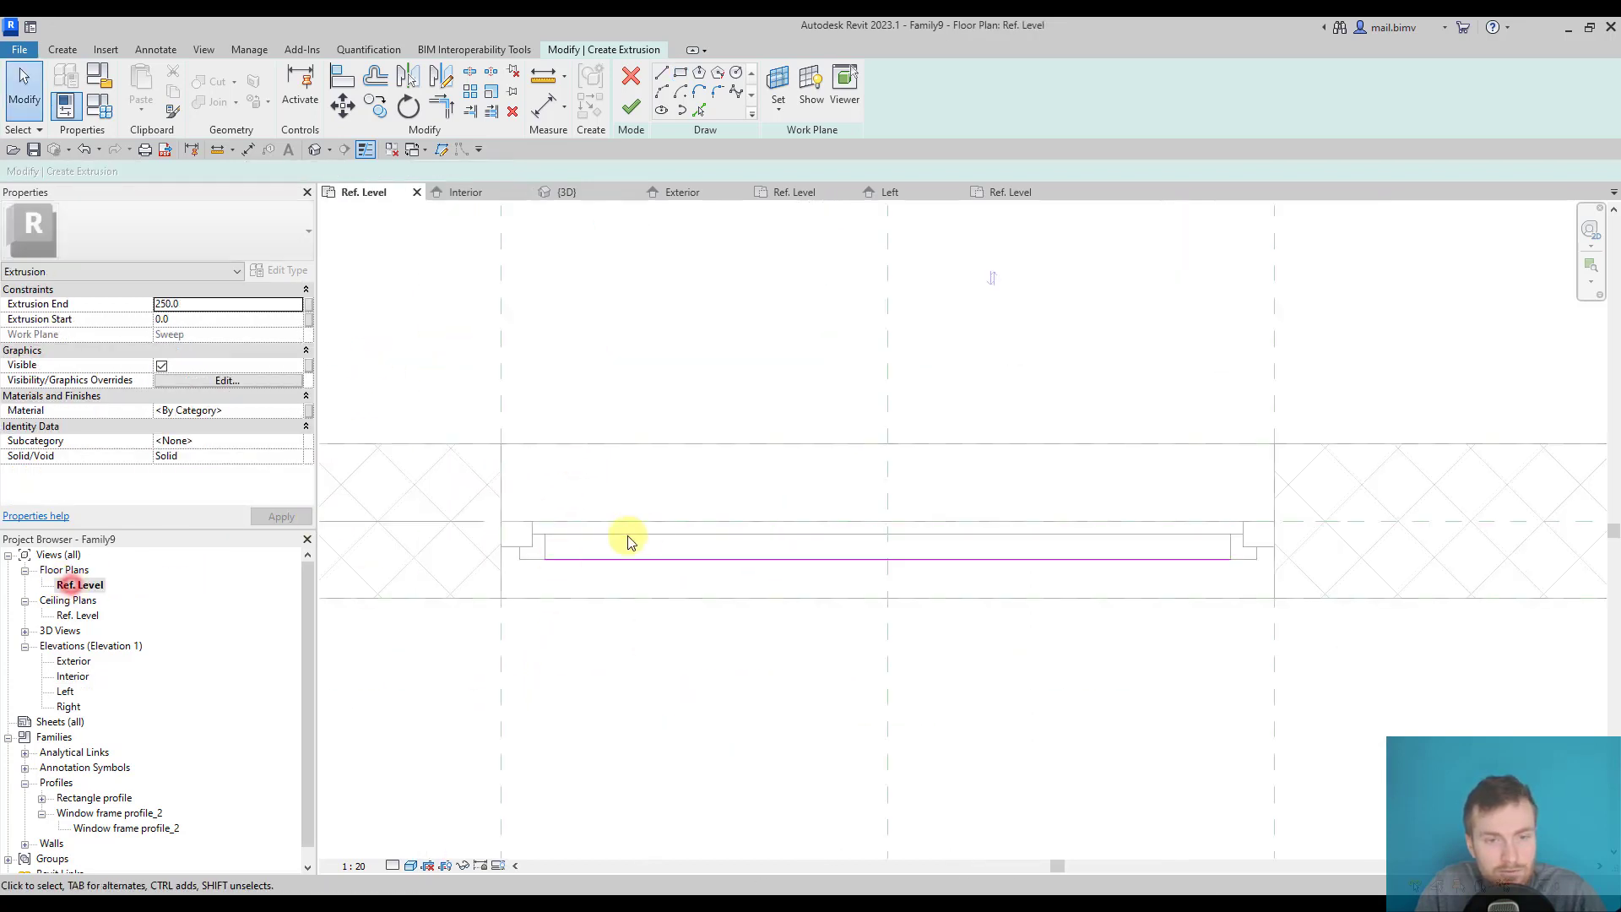
scroll(644, 538, up, 3)
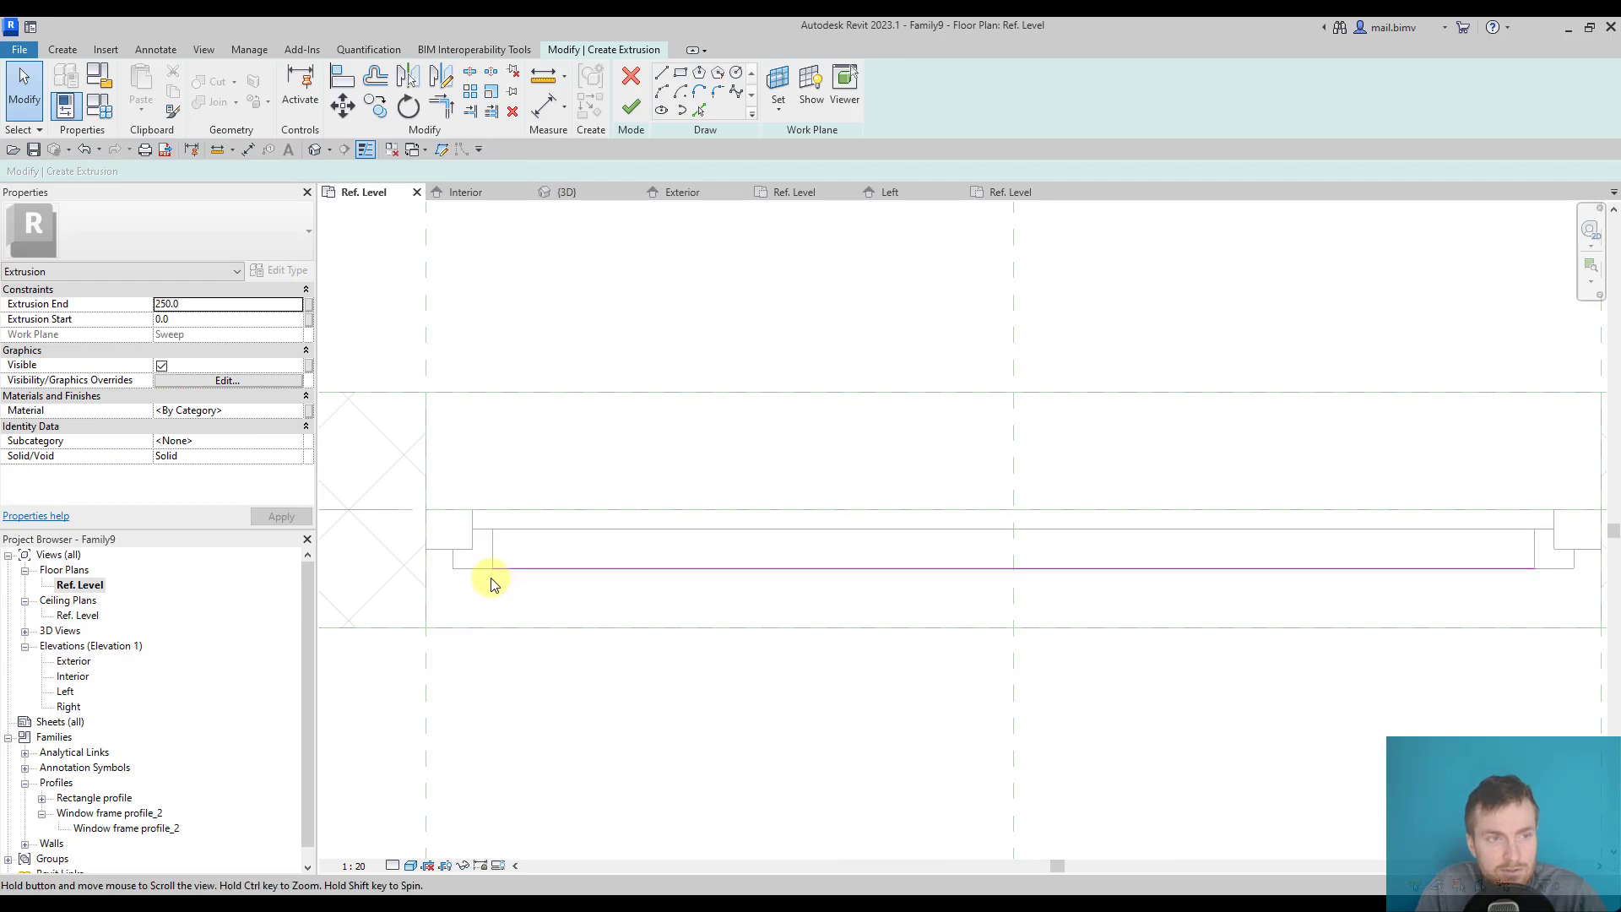
click(192, 304)
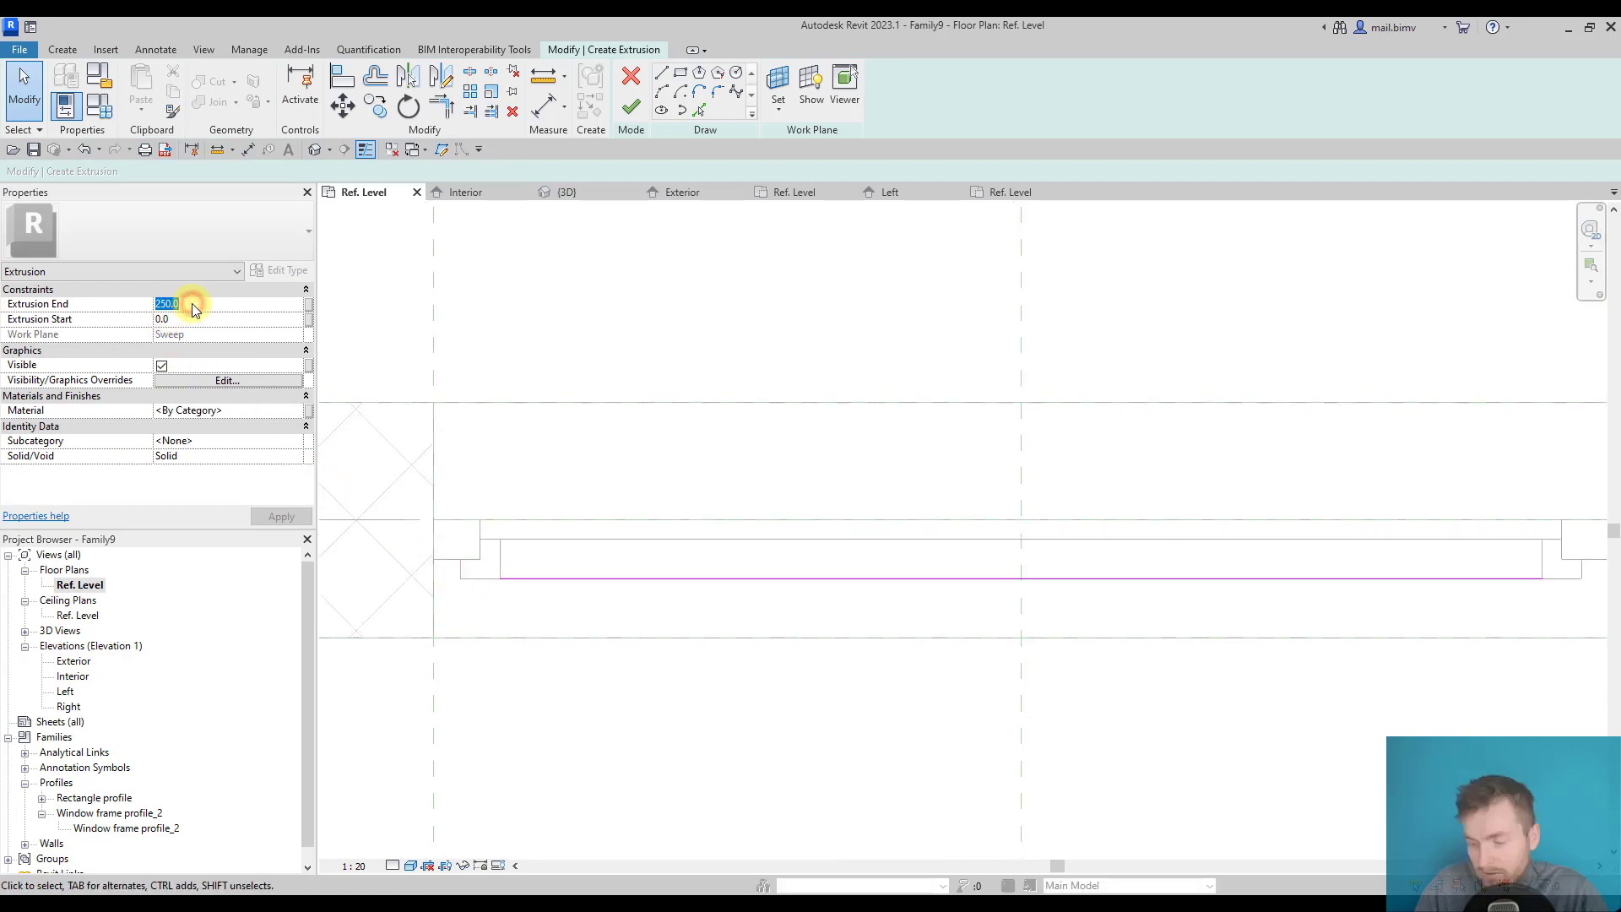
text(20)
key(Return)
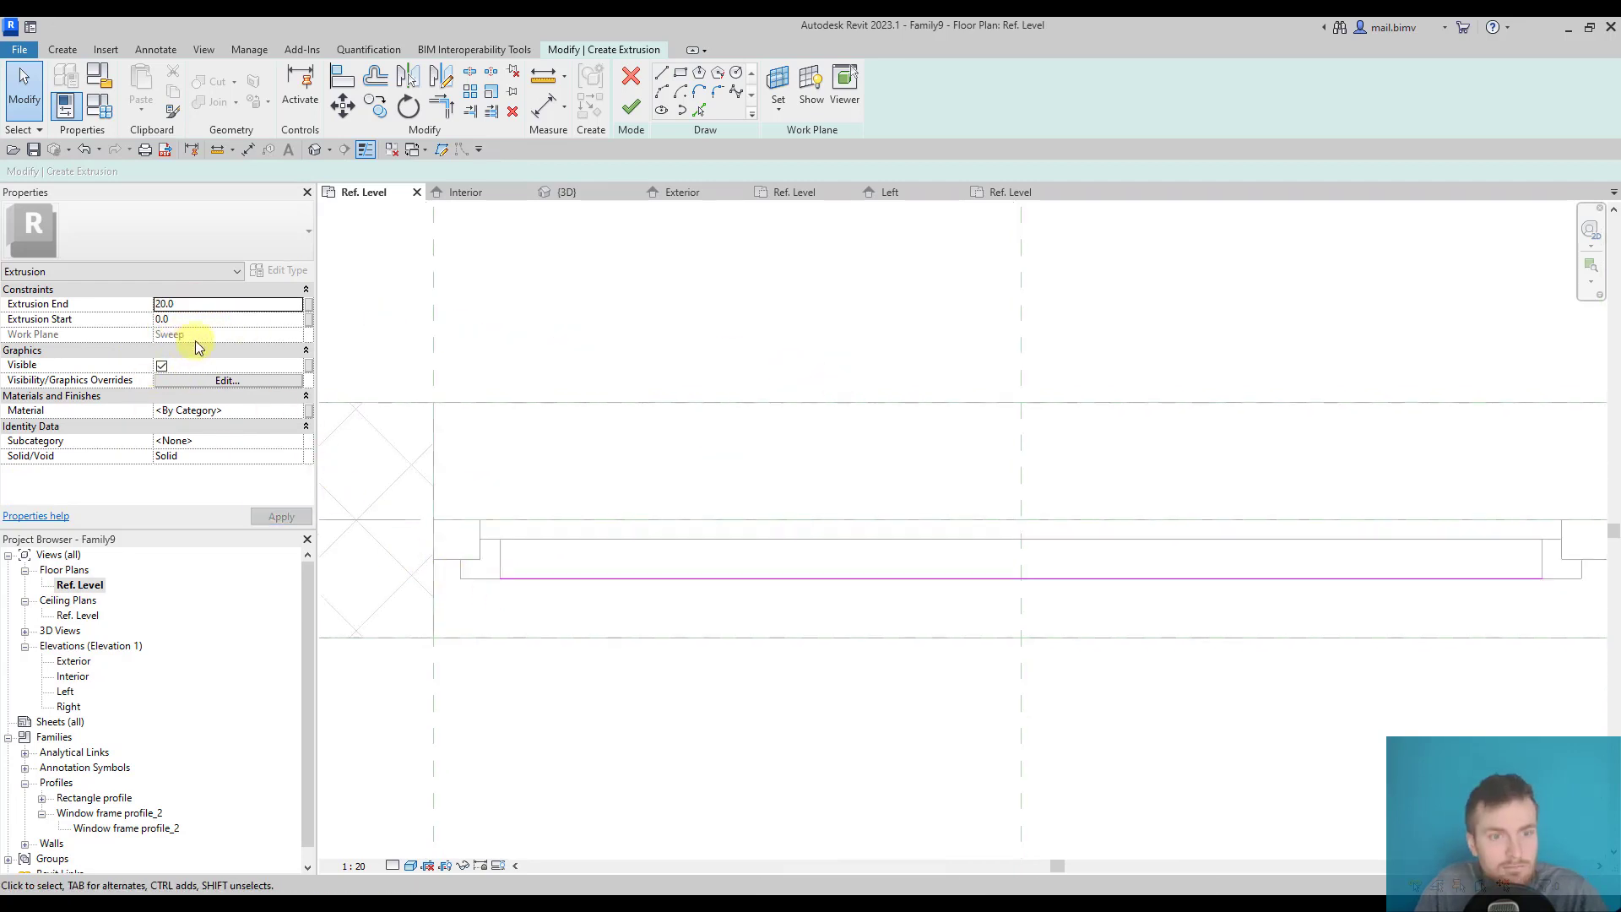
click(632, 111)
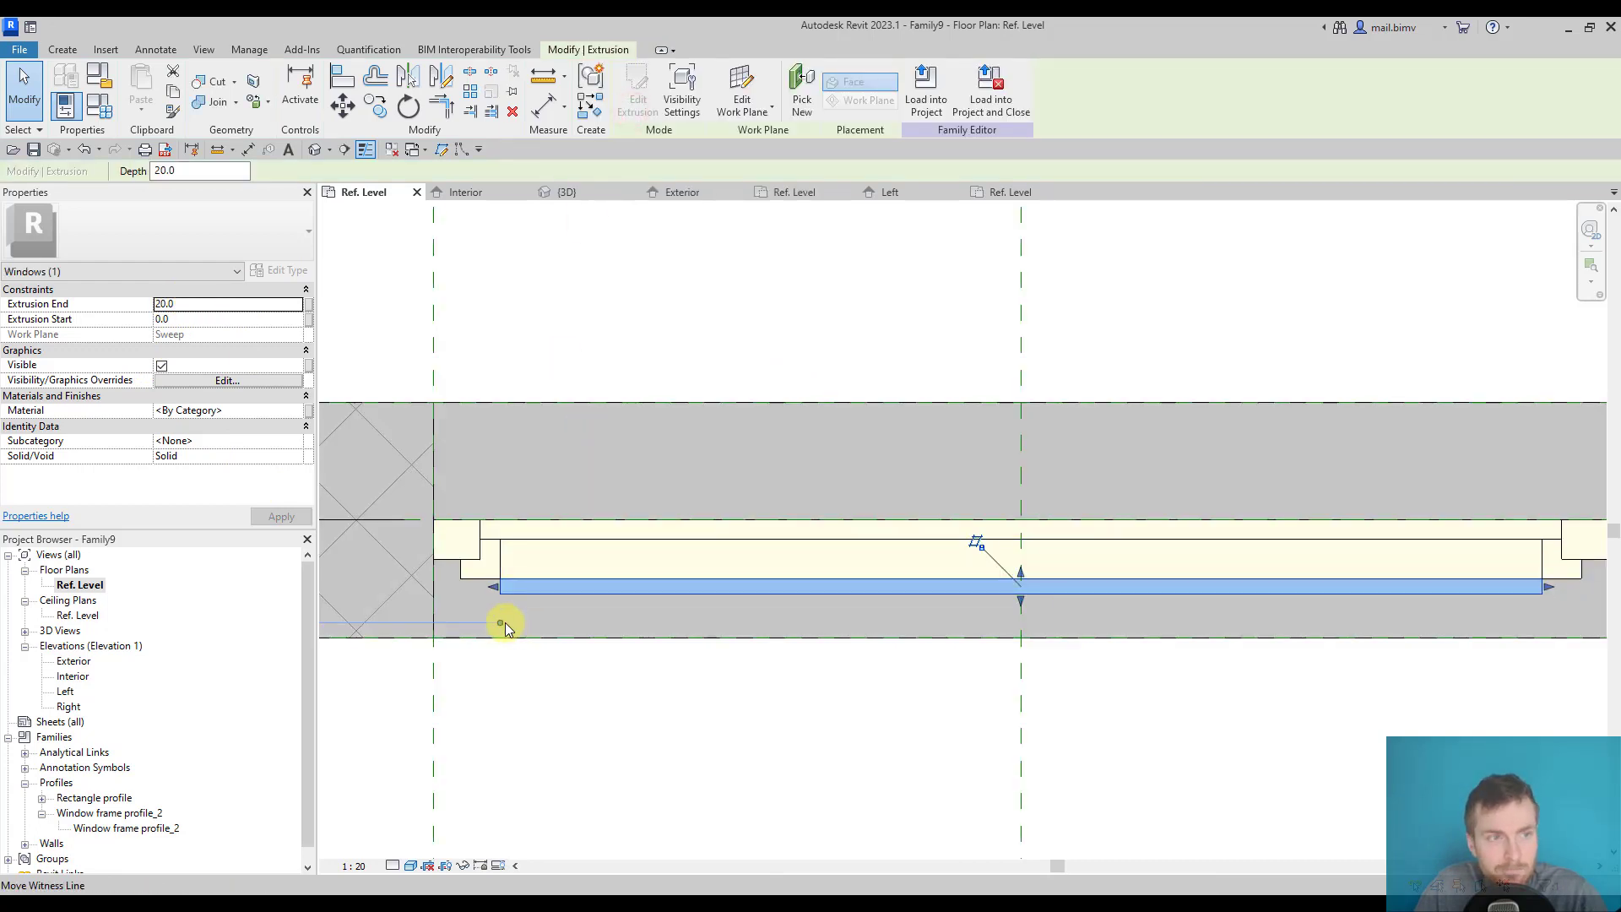
- Set Extrusion End to -50, then drag the pane faces to about 20 mm thick (-17.7 to -38.1)
middle_drag(504, 625, 463, 662)
click(191, 305)
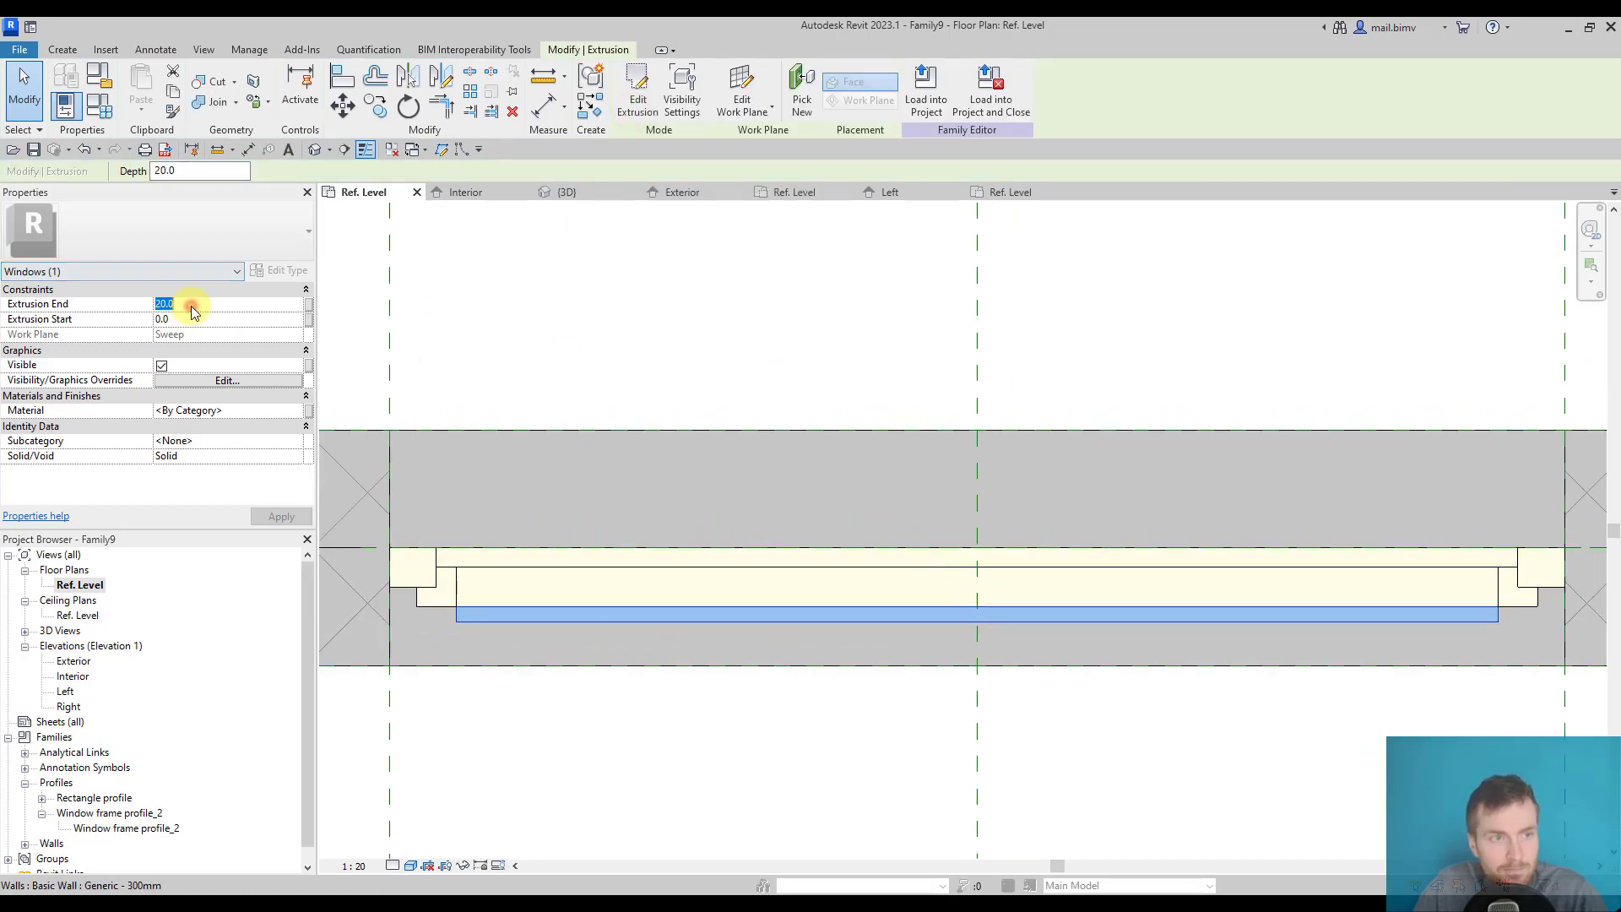
text(-50)
key(Return)
scroll(960, 633, up, 2)
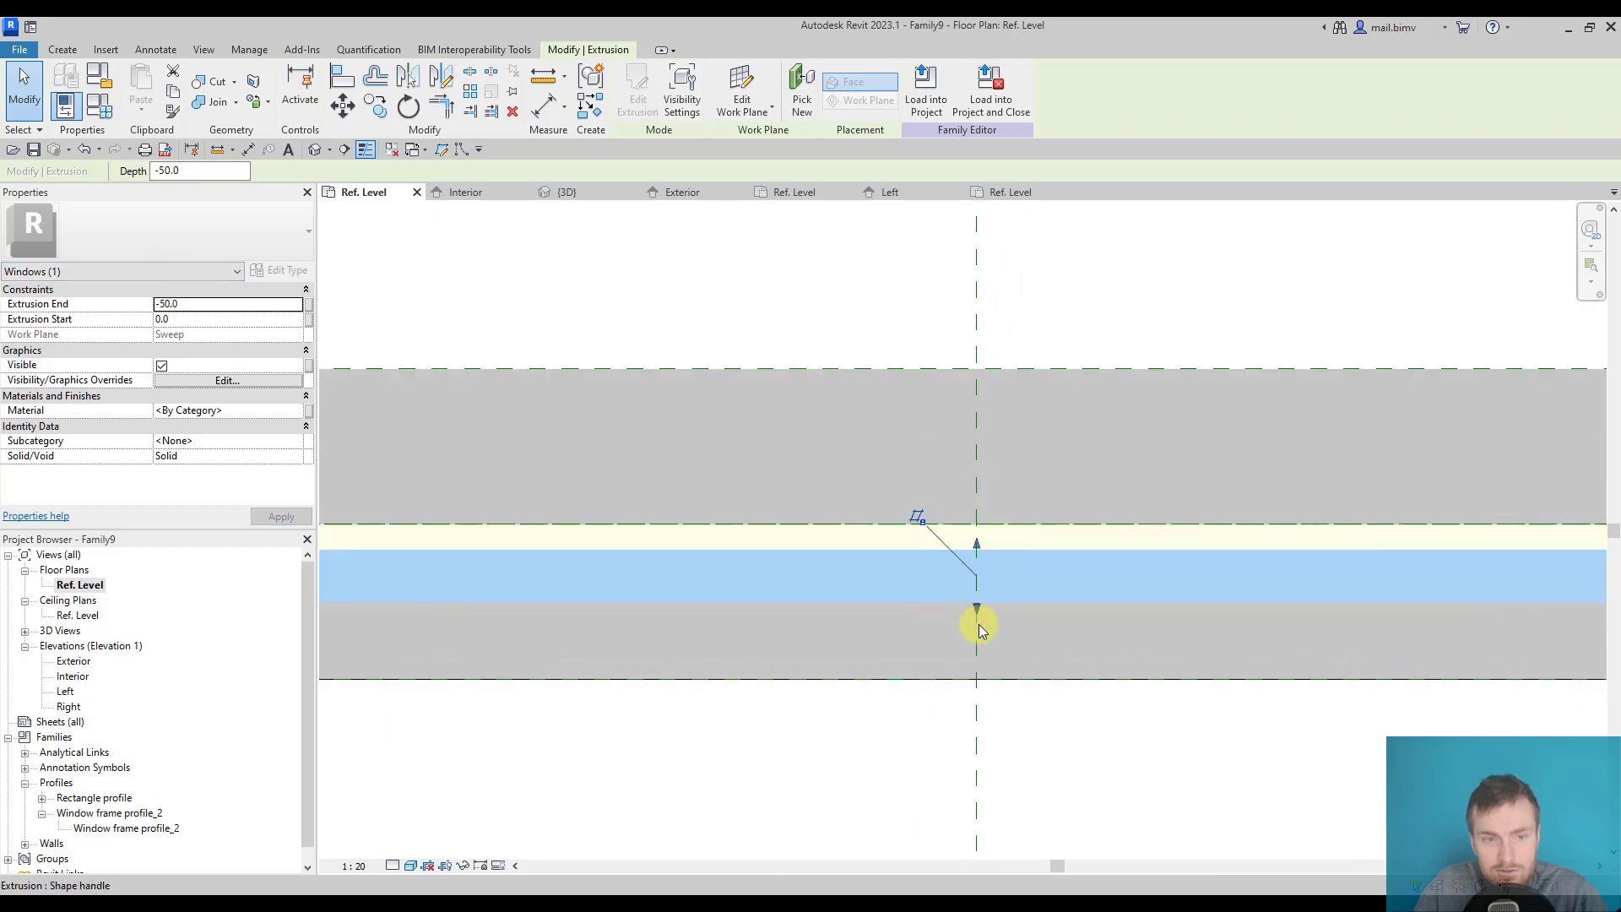
drag(975, 588, 977, 551)
scroll(692, 573, left, 5)
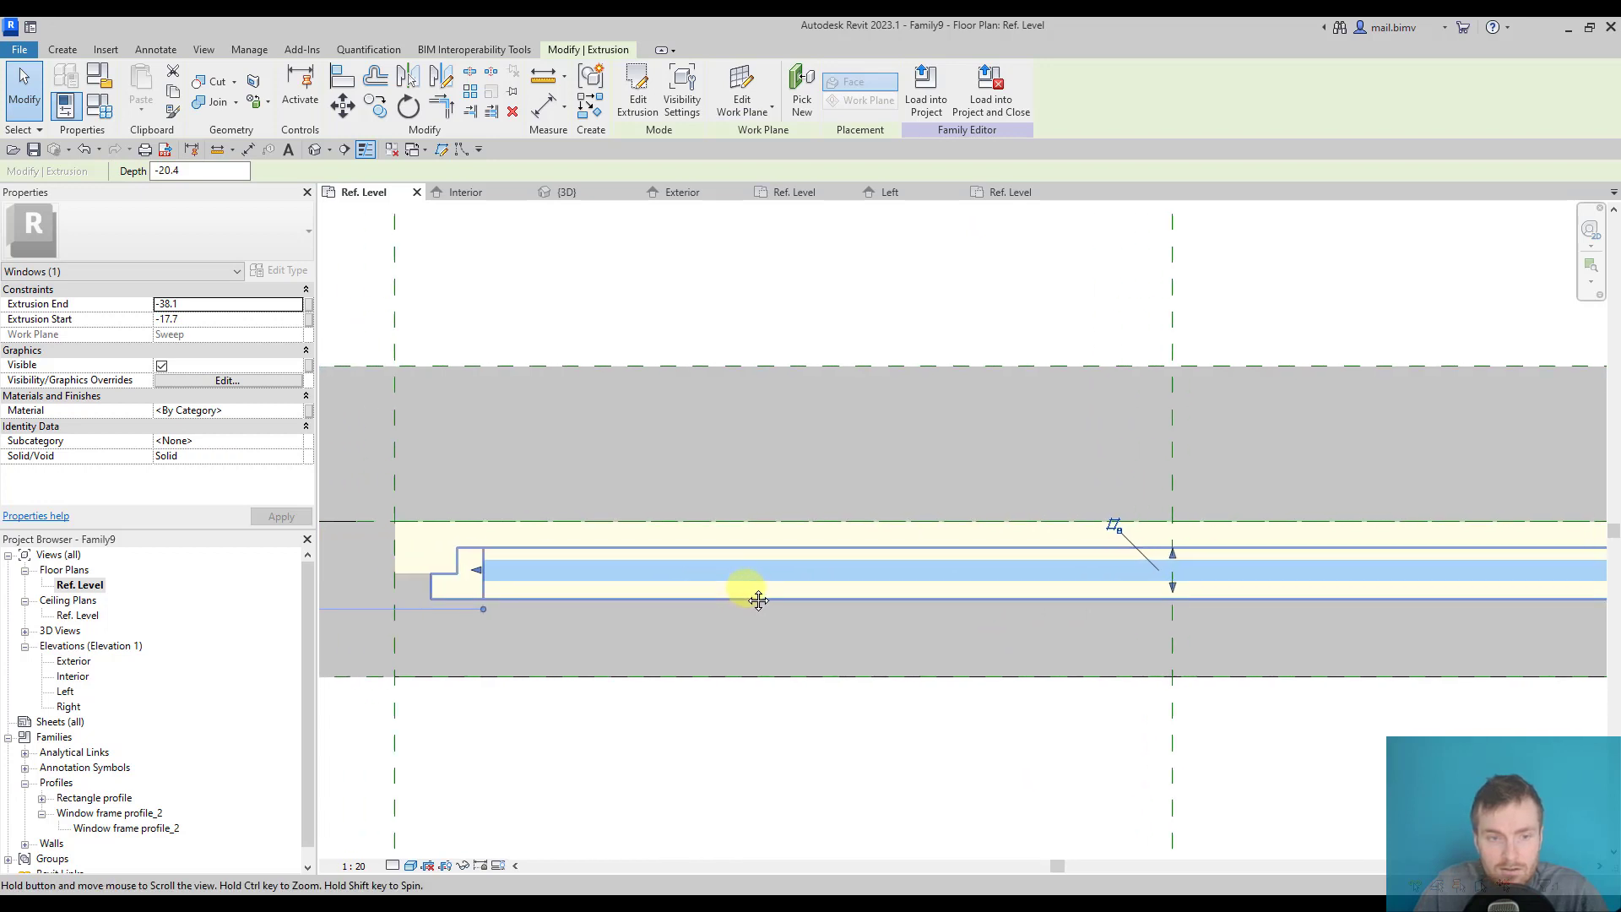
middle_drag(534, 580, 615, 565)
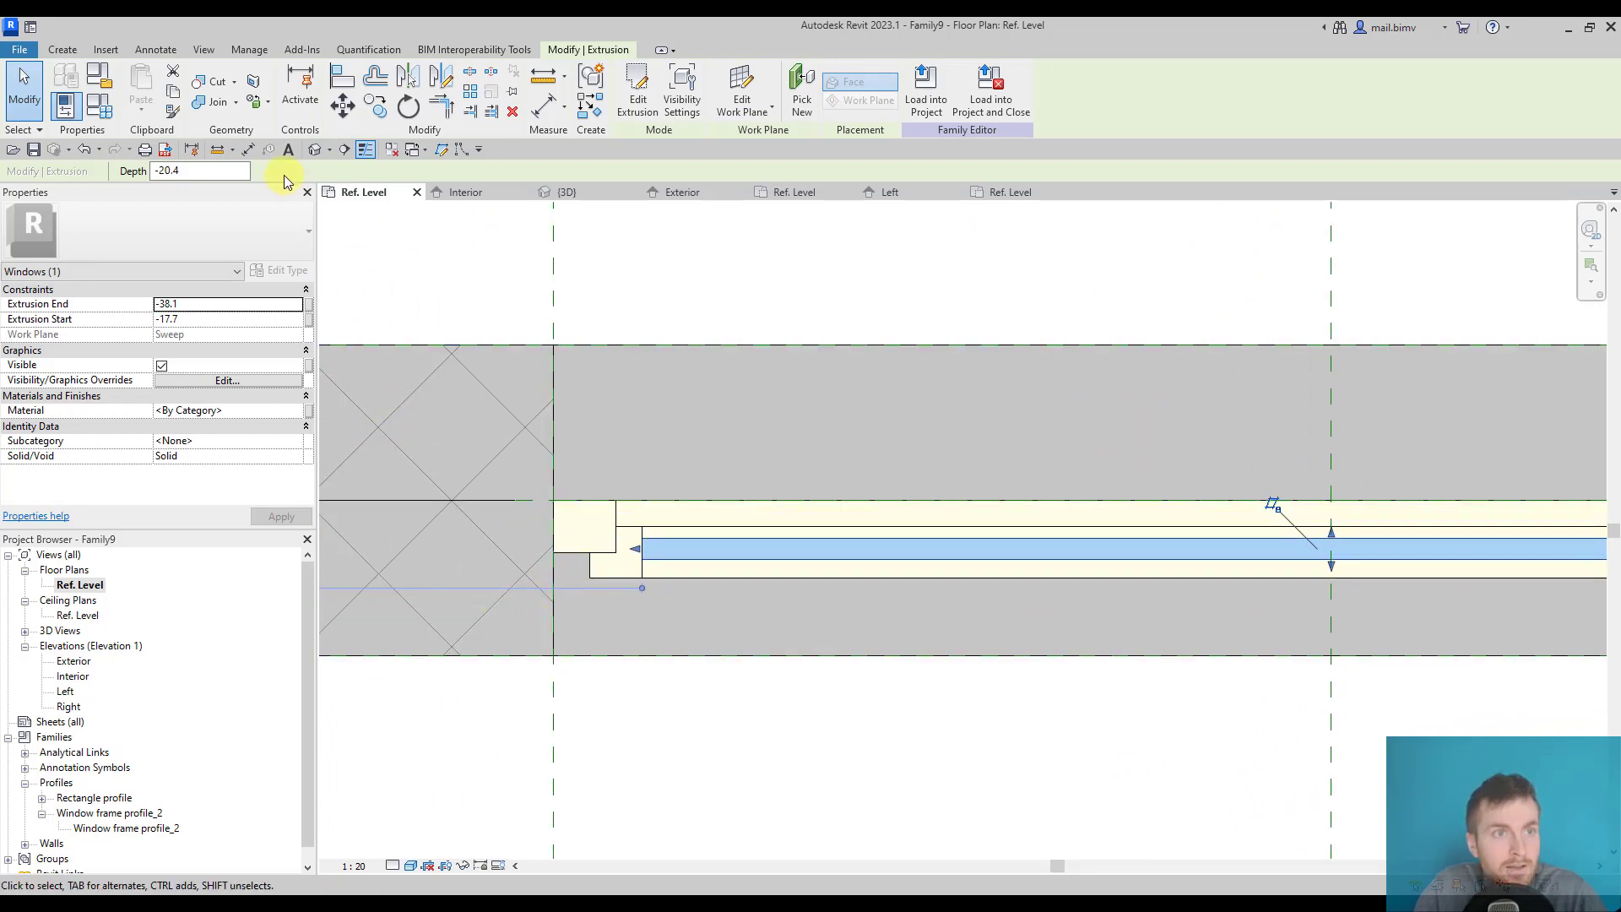
- Place an aligned dimension reading 18 between the wall reference line and the pane face
click(255, 149)
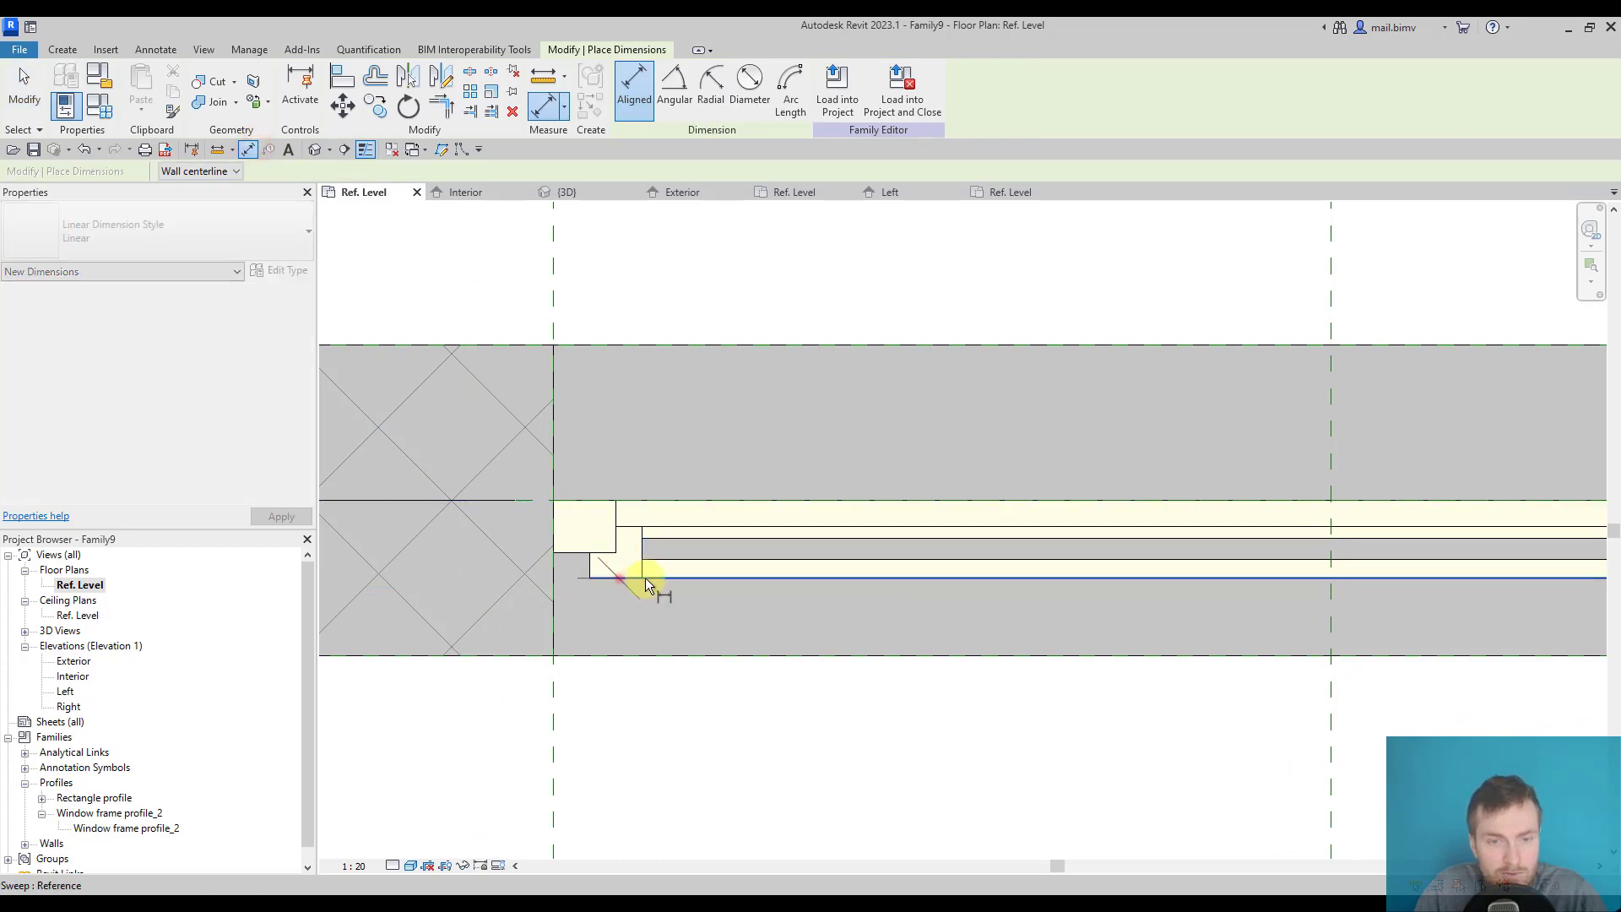
click(456, 568)
middle_drag(600, 586, 781, 591)
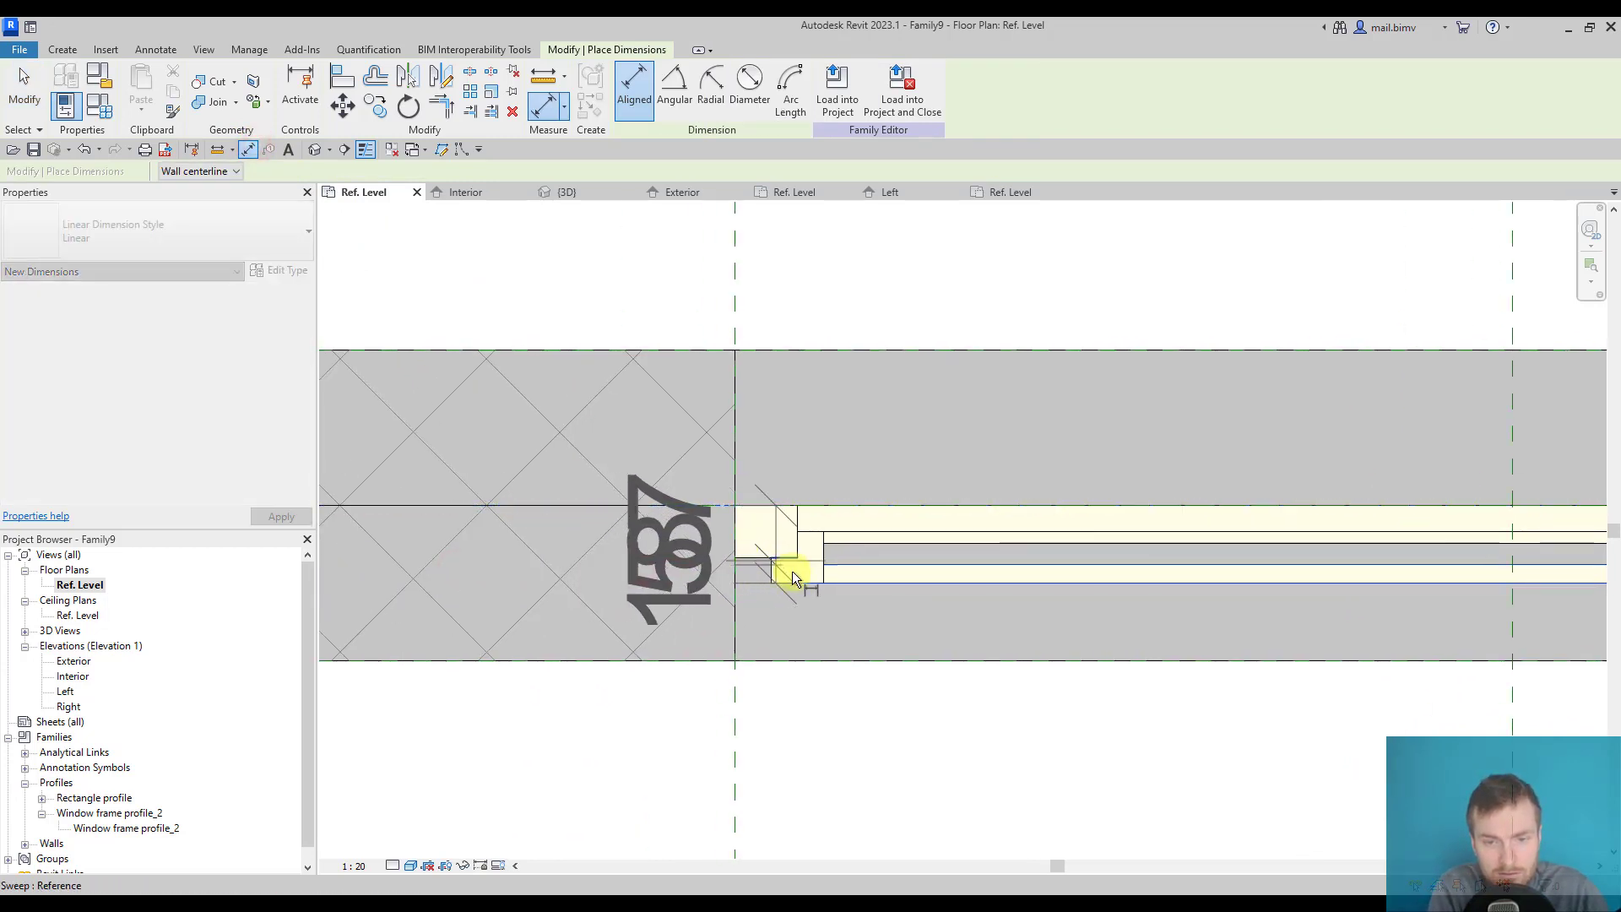
click(688, 505)
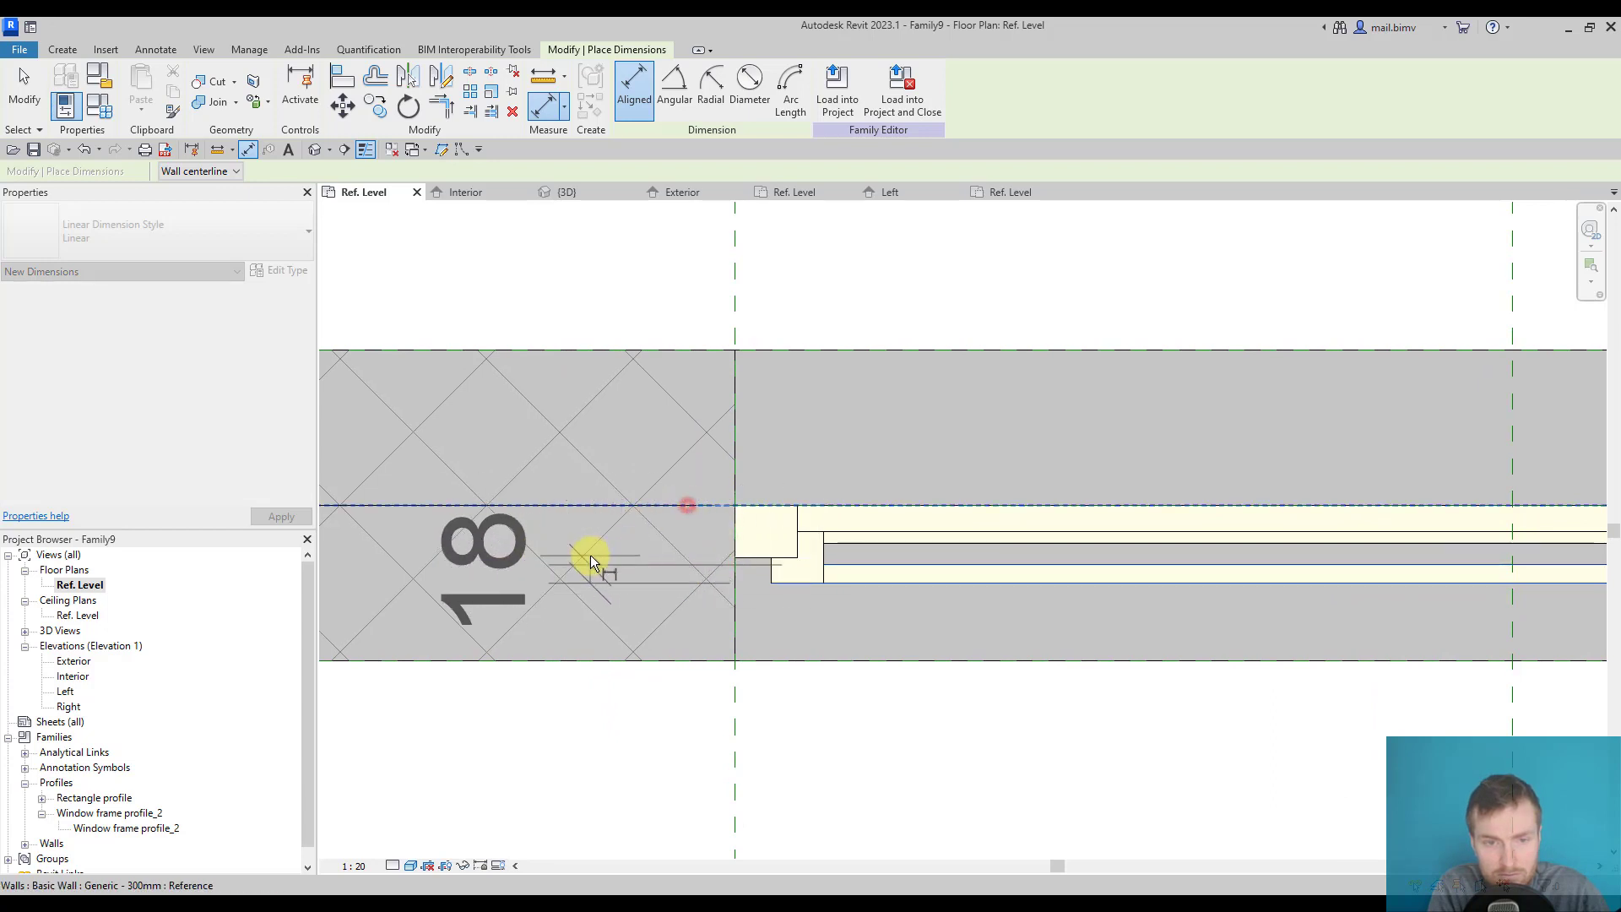
scroll(594, 576, down, 3)
click(544, 755)
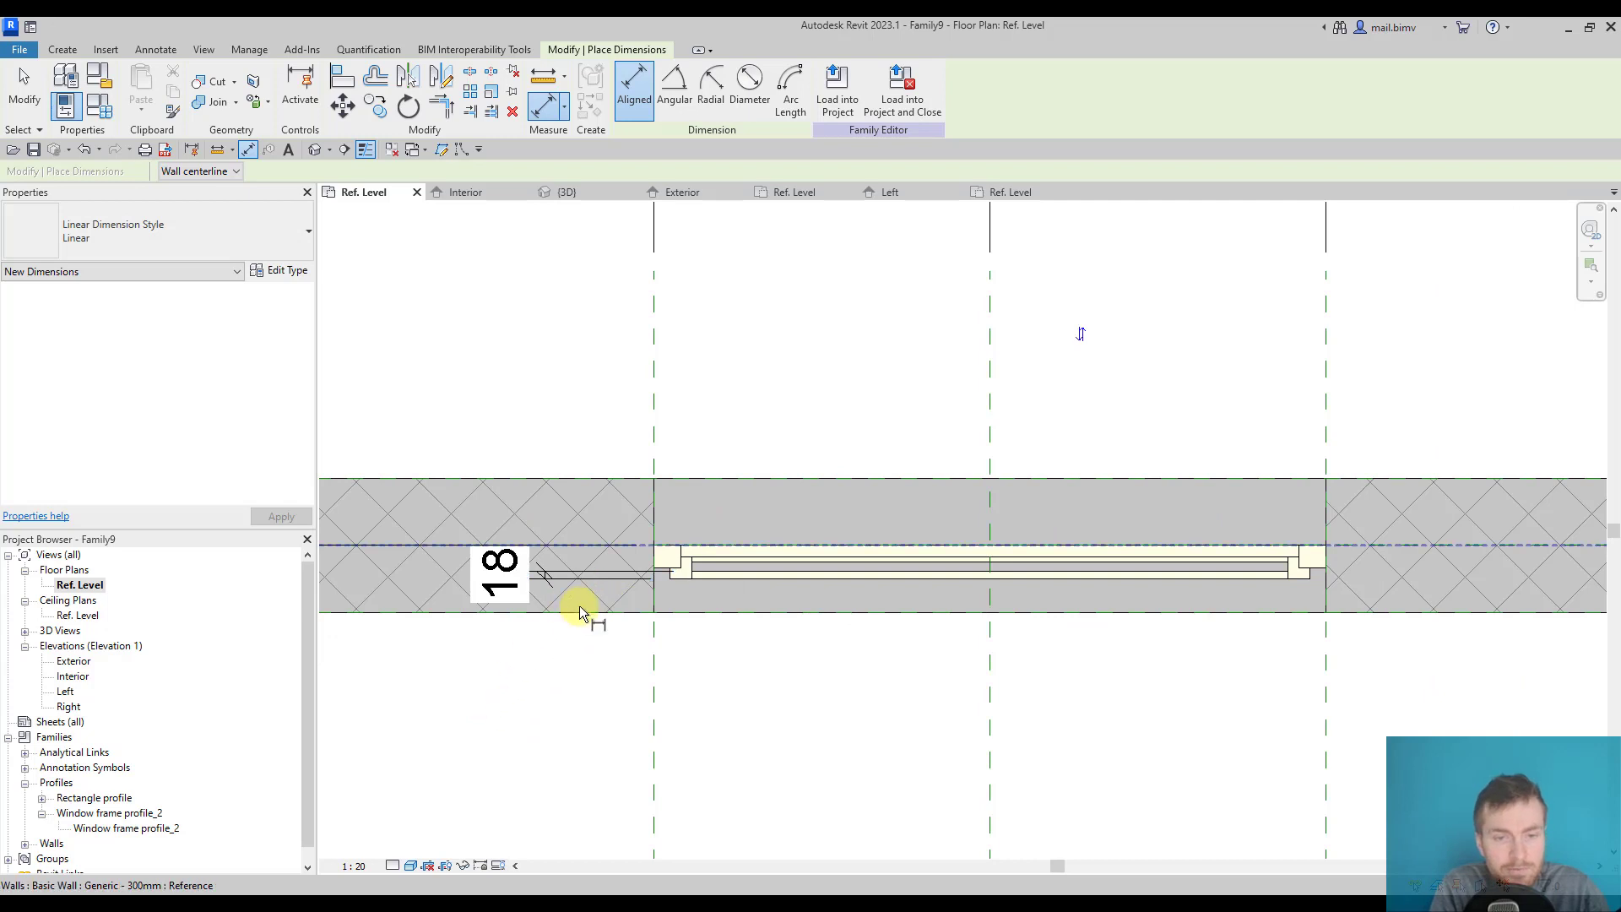
key(Escape)
key(Escape)
scroll(681, 582, up, 2)
- Set the glass pane extrusion's Extrusion Start to -15 in Properties
click(726, 560)
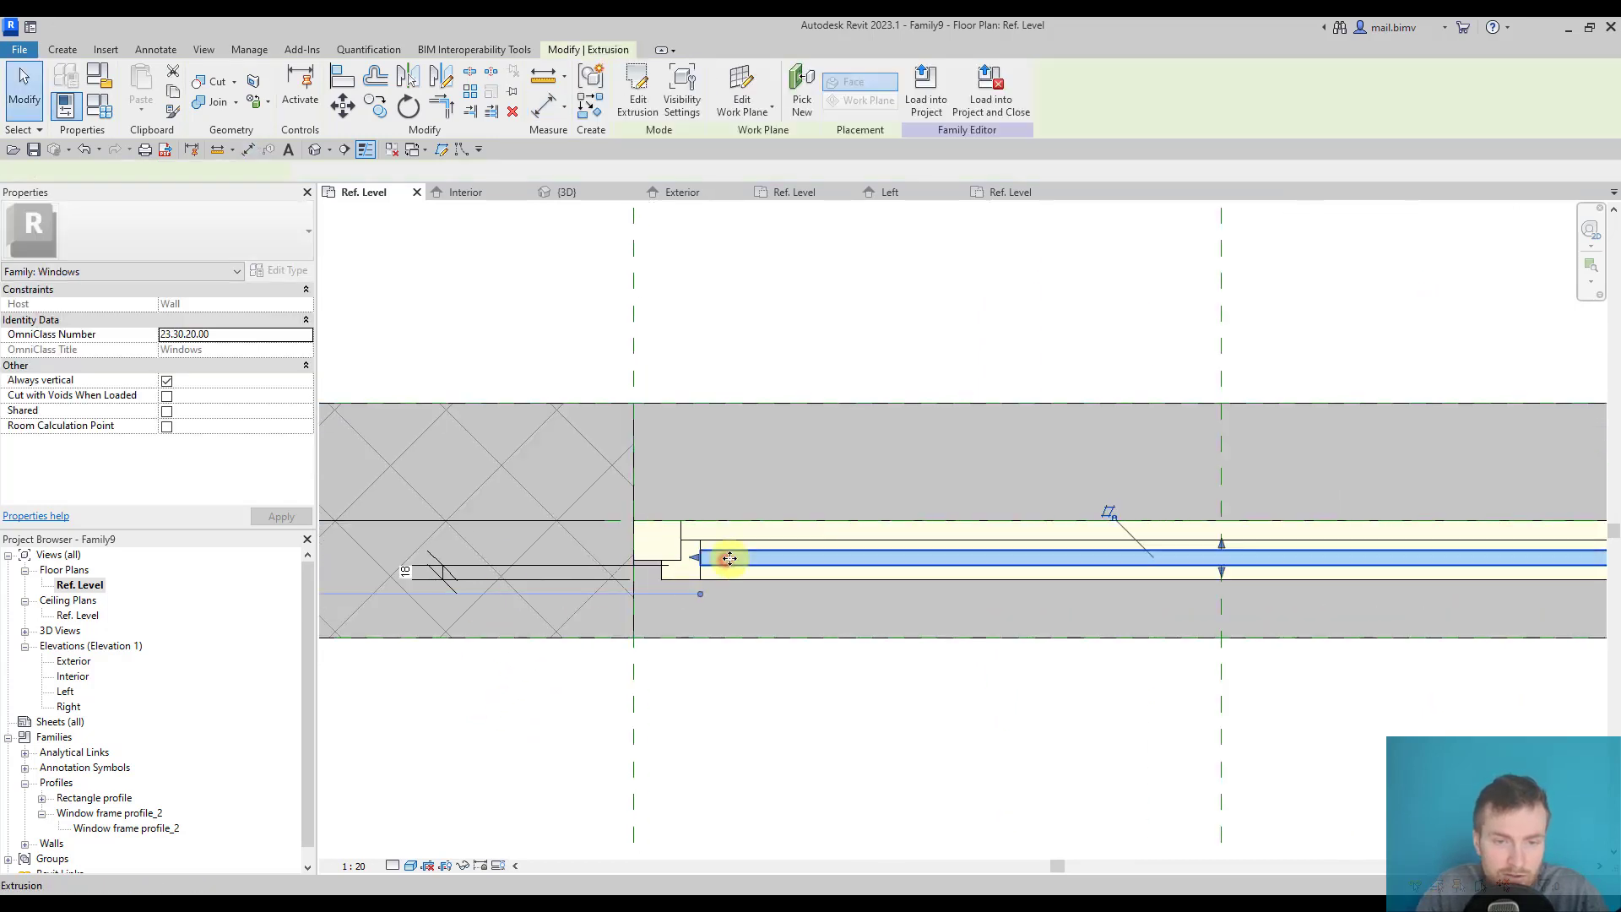
middle_drag(726, 560, 642, 624)
click(204, 325)
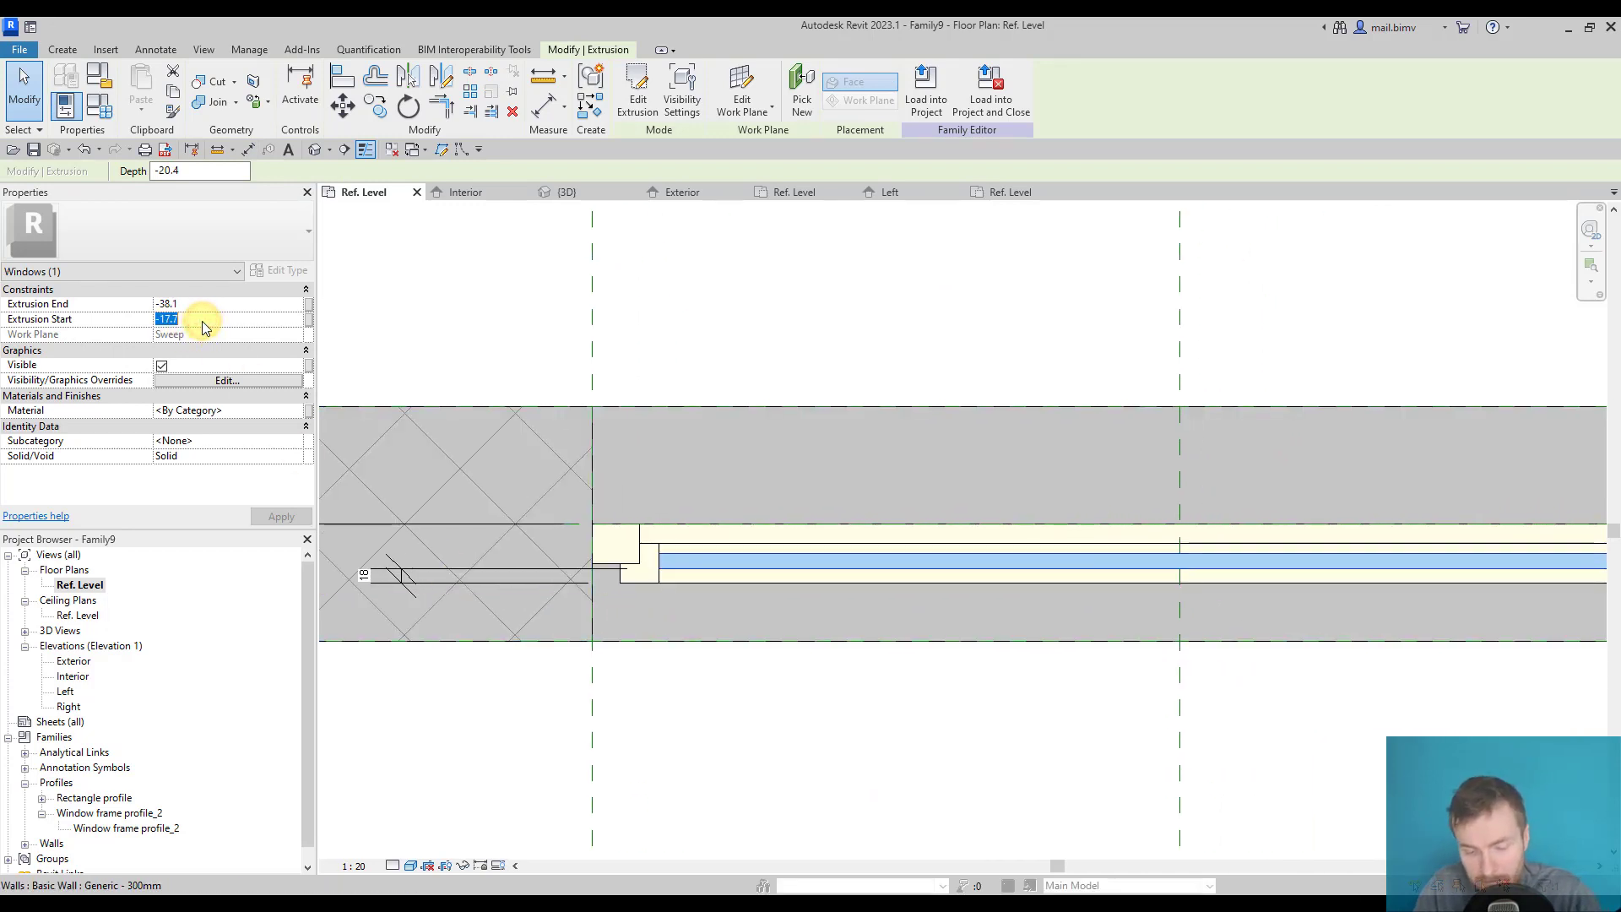
text(-15)
key(Return)
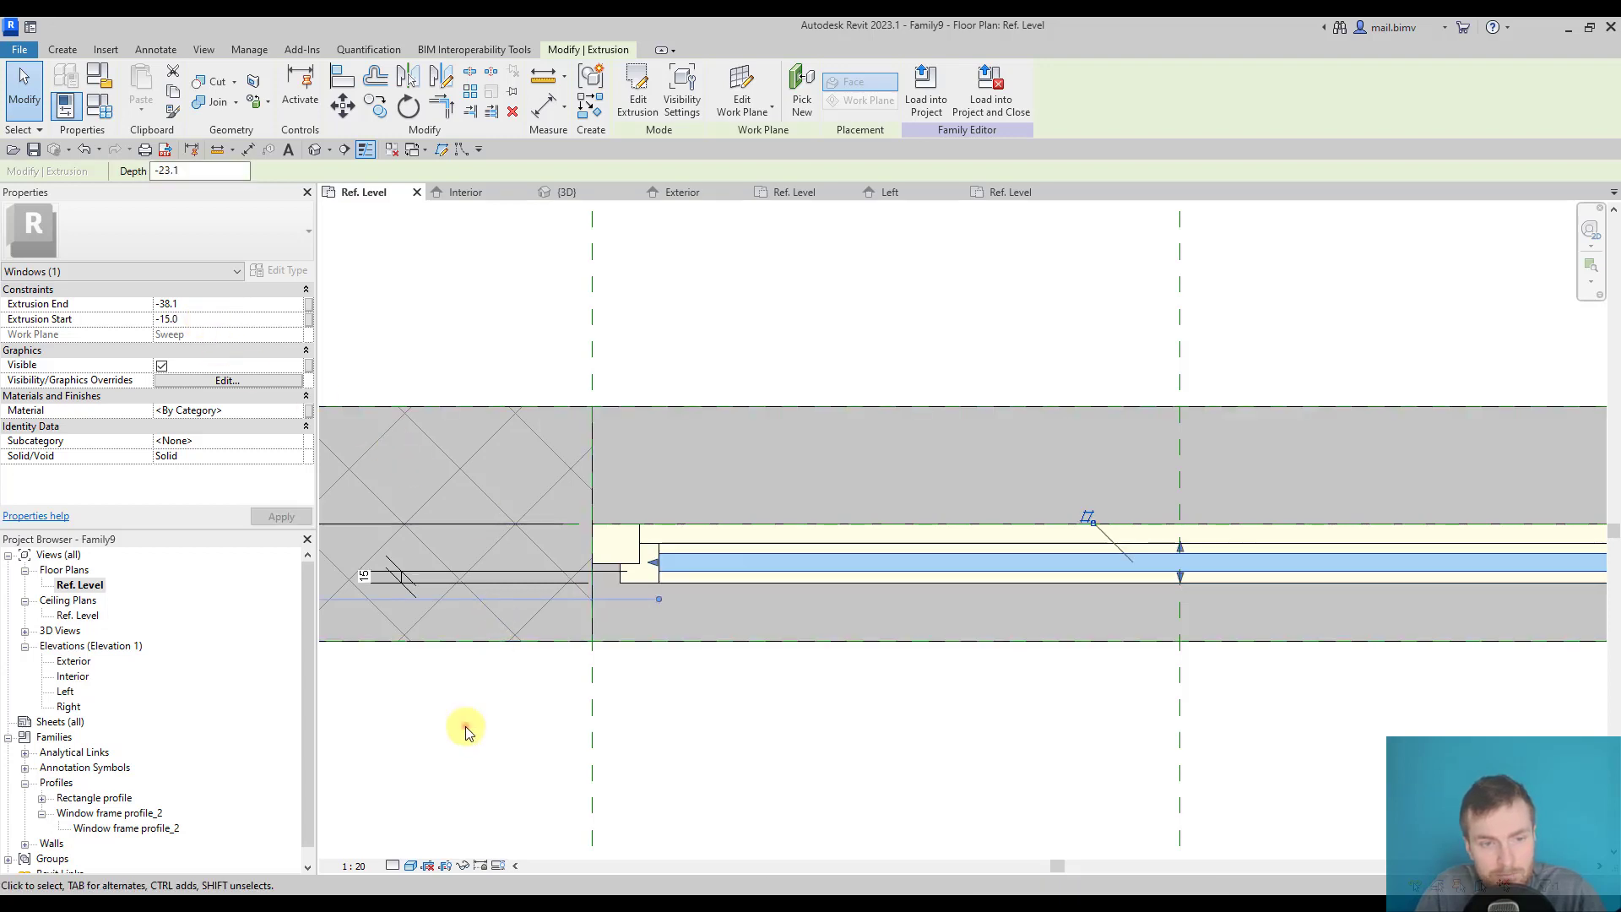
click(463, 724)
- Check that the dimension reads 15 and the pane's Extrusion Start stays -15.0
click(409, 583)
middle_drag(408, 590, 565, 589)
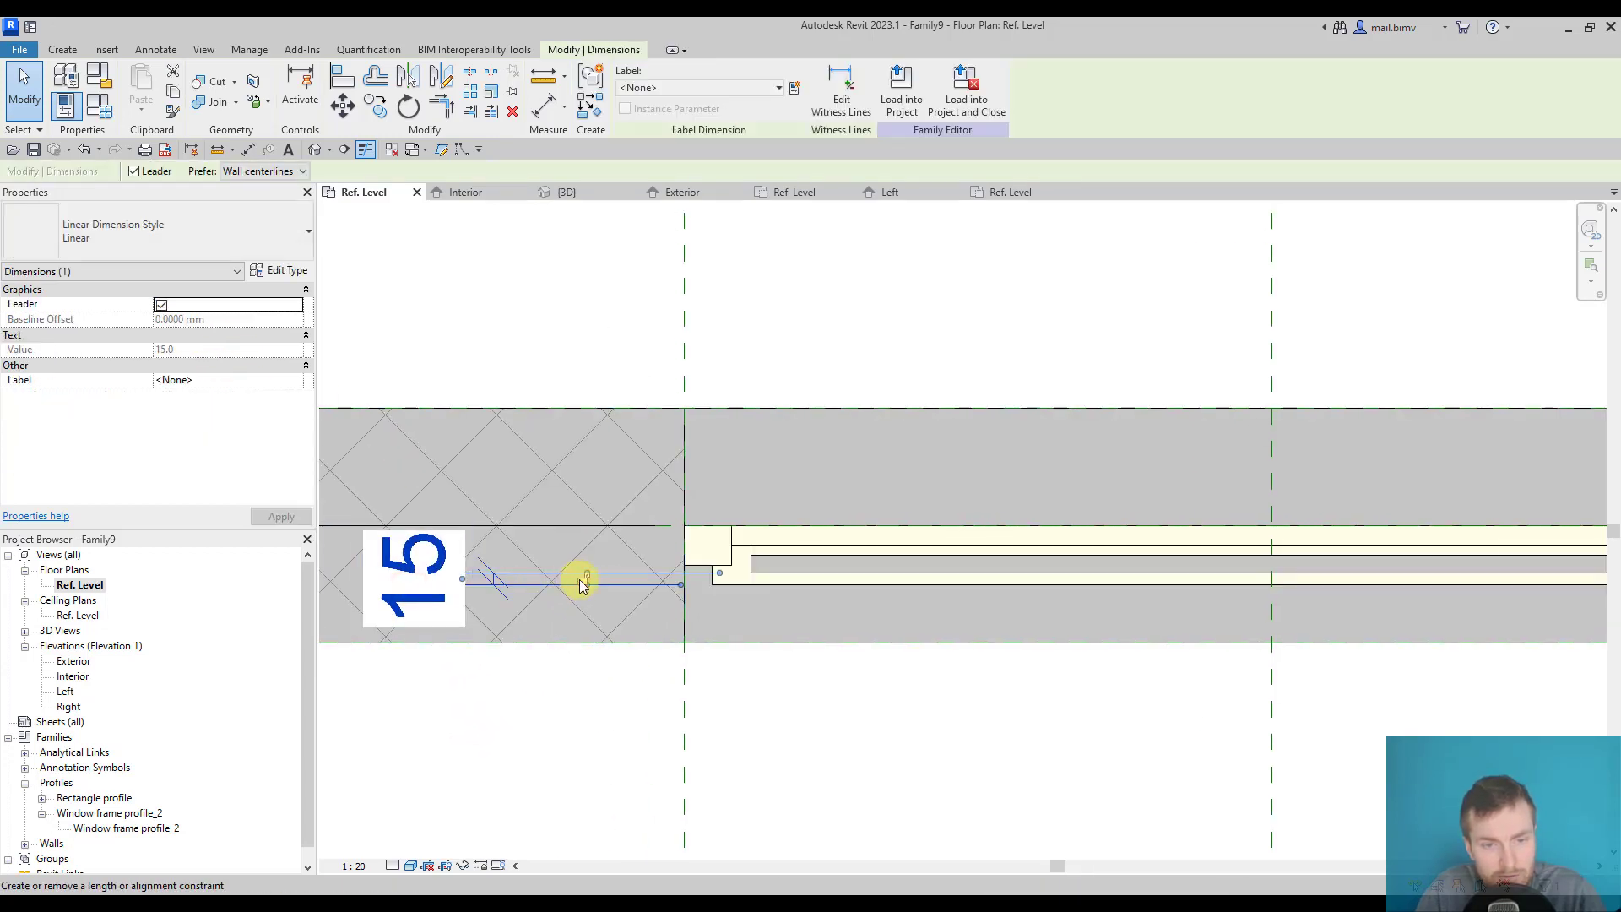
scroll(585, 581, up, 3)
scroll(584, 581, down, 3)
scroll(584, 580, down, 1)
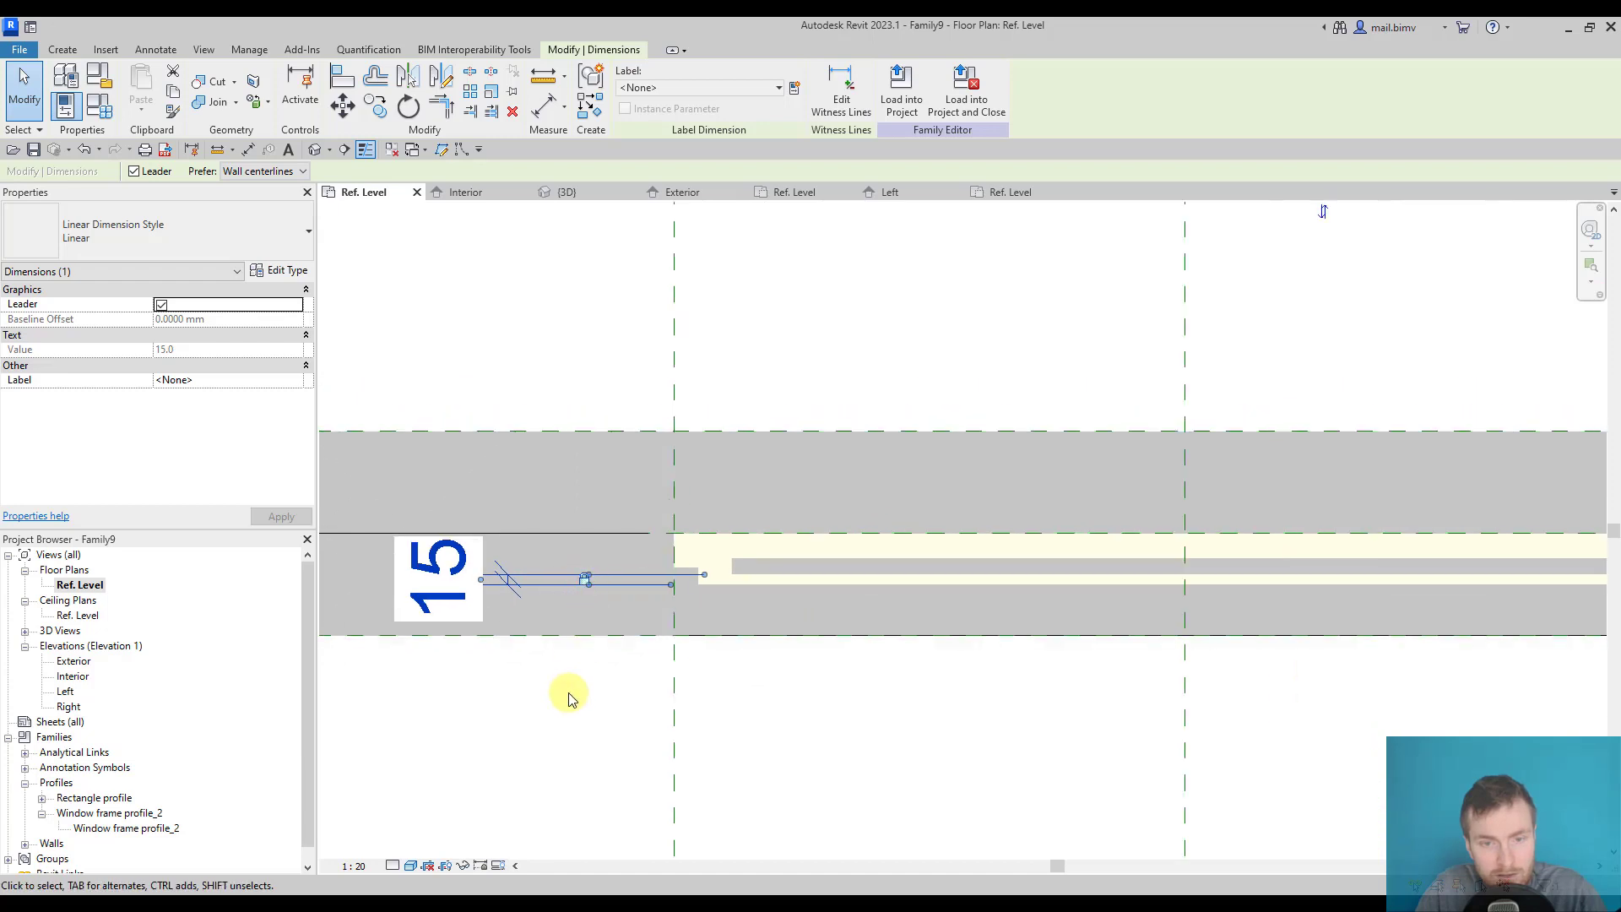
click(569, 692)
click(777, 570)
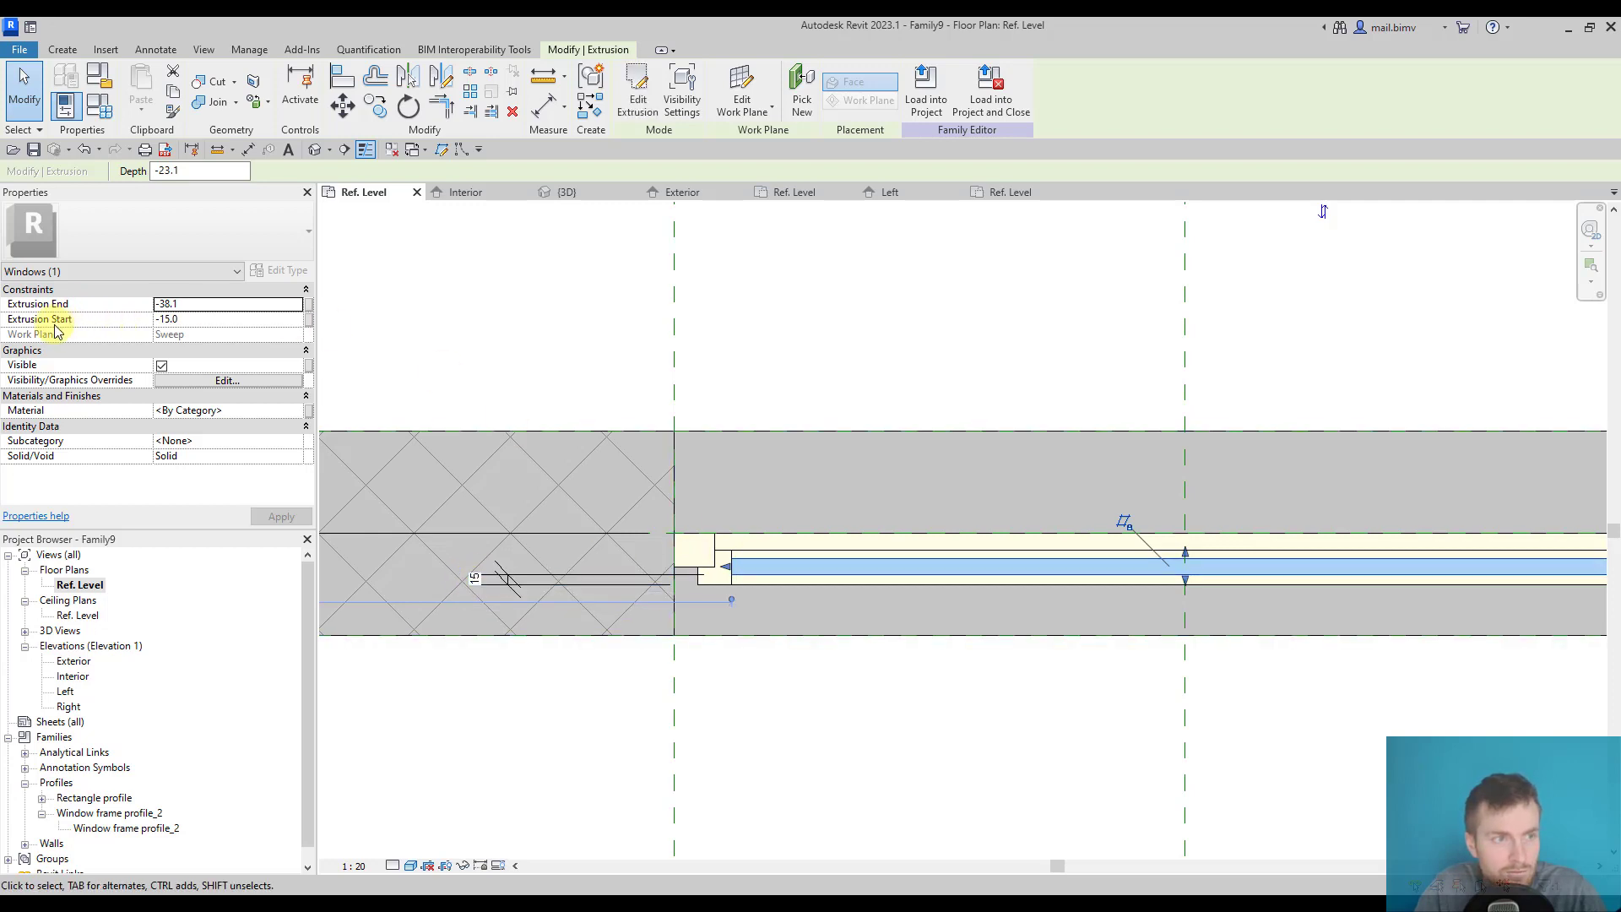
click(187, 320)
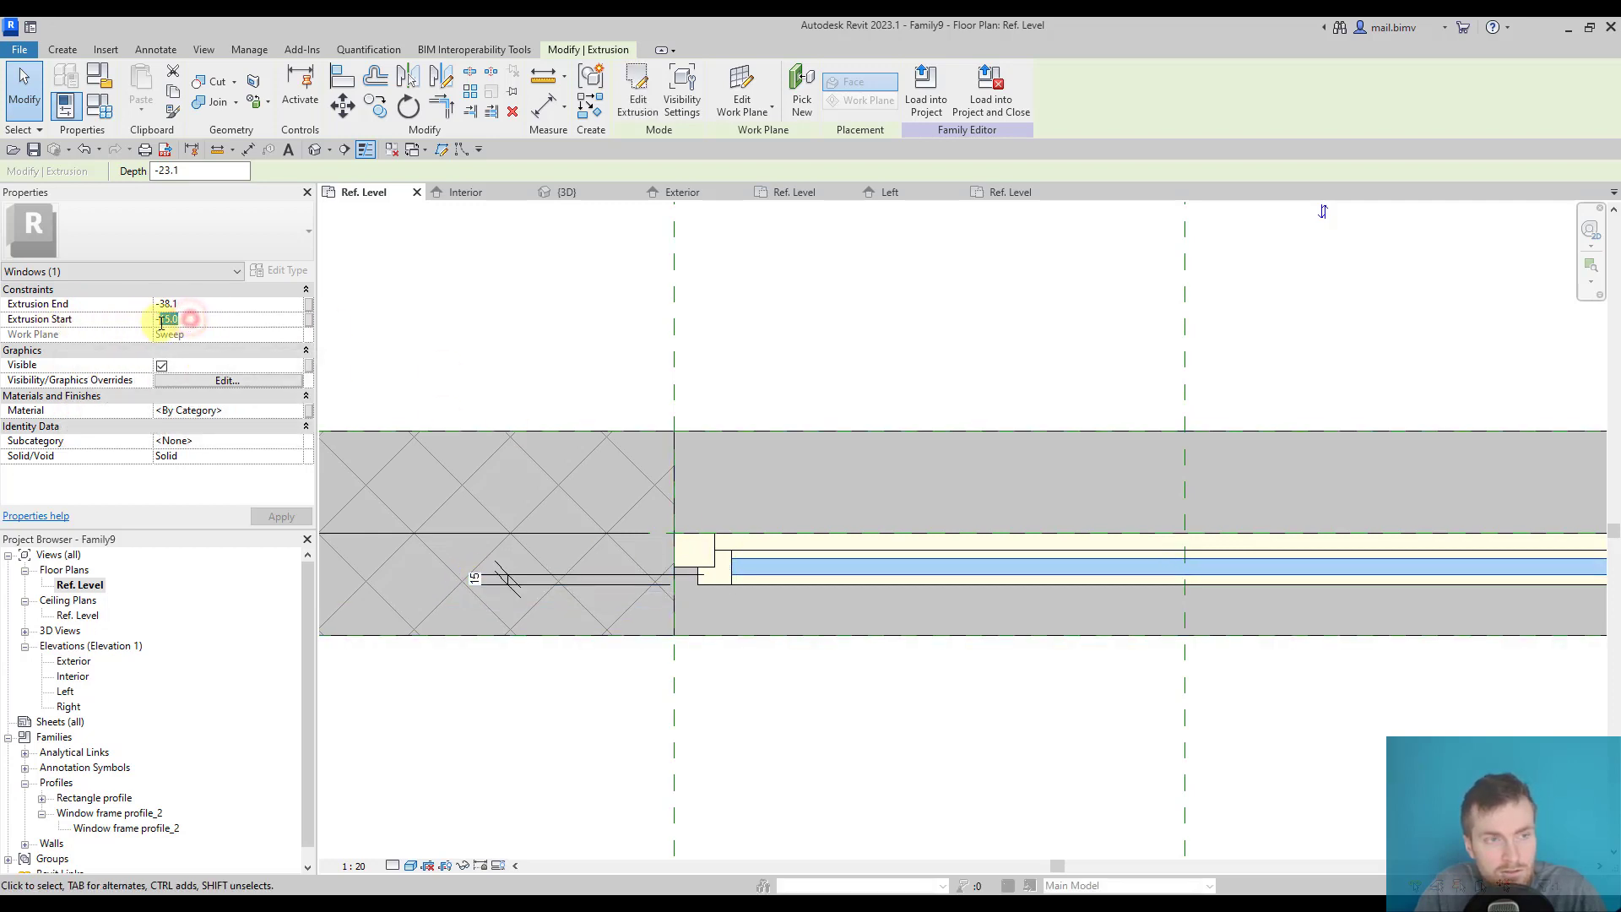
click(532, 731)
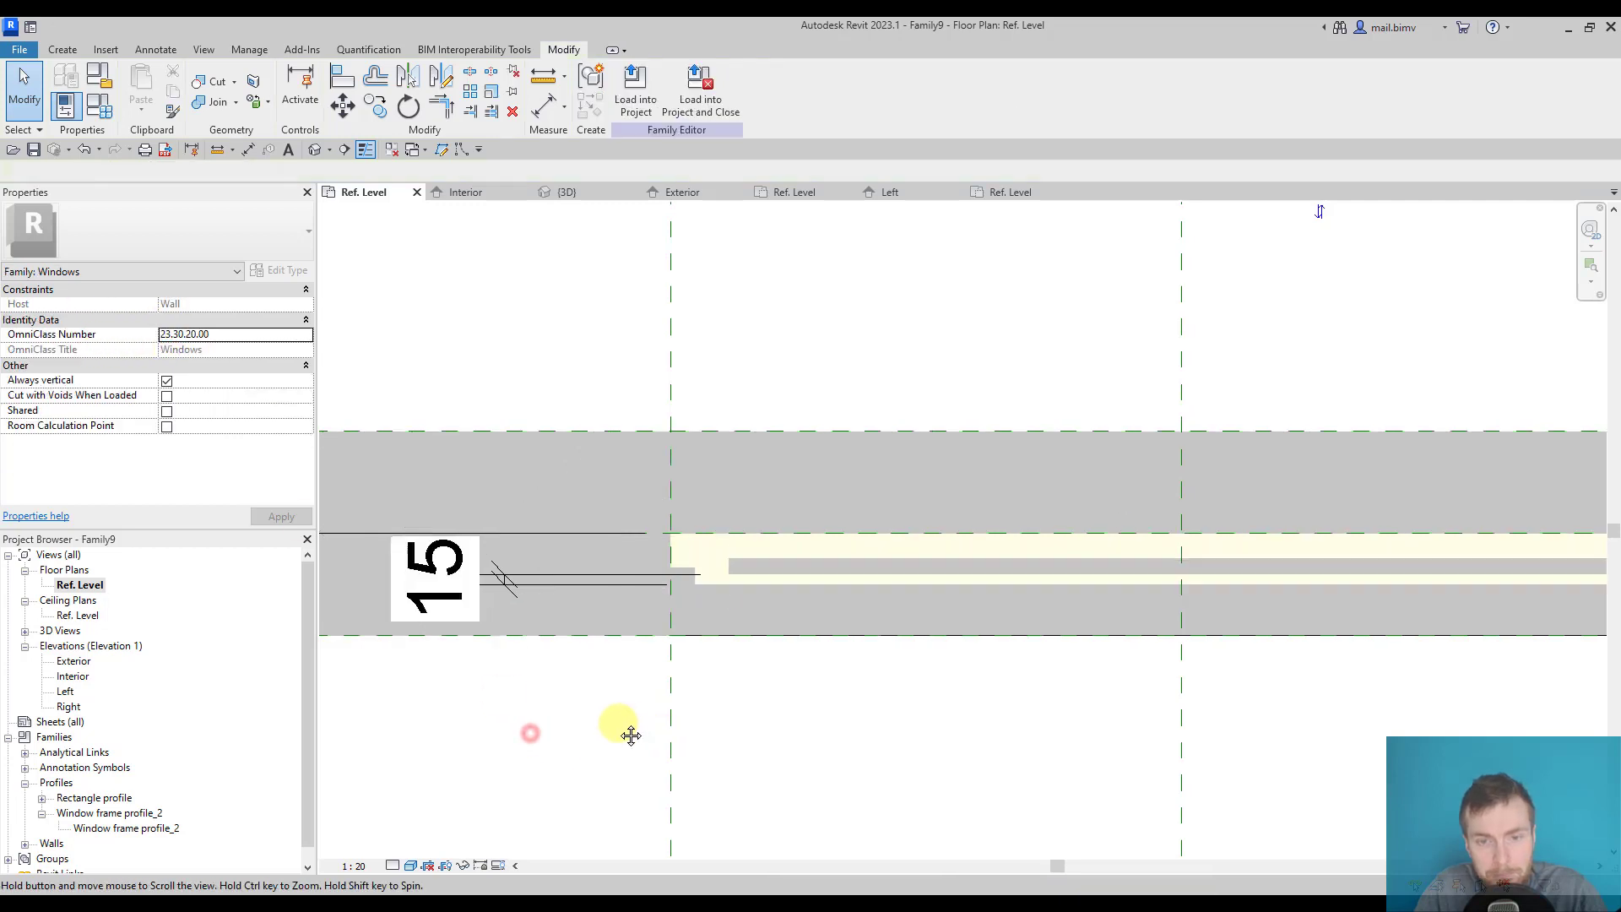
middle_drag(452, 641, 570, 647)
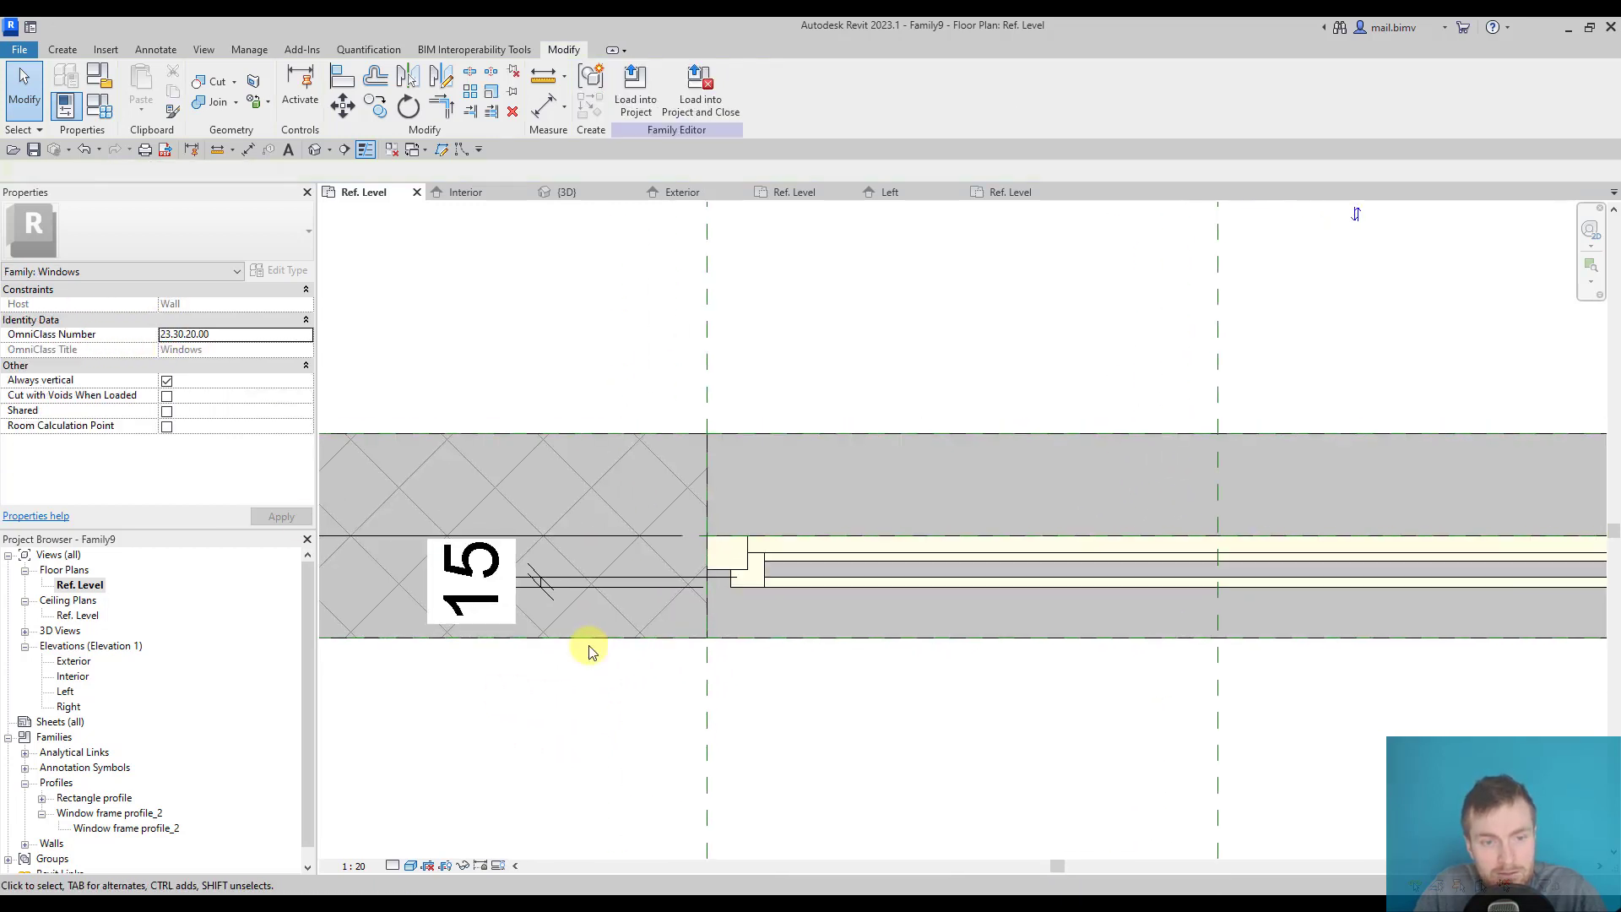
click(543, 597)
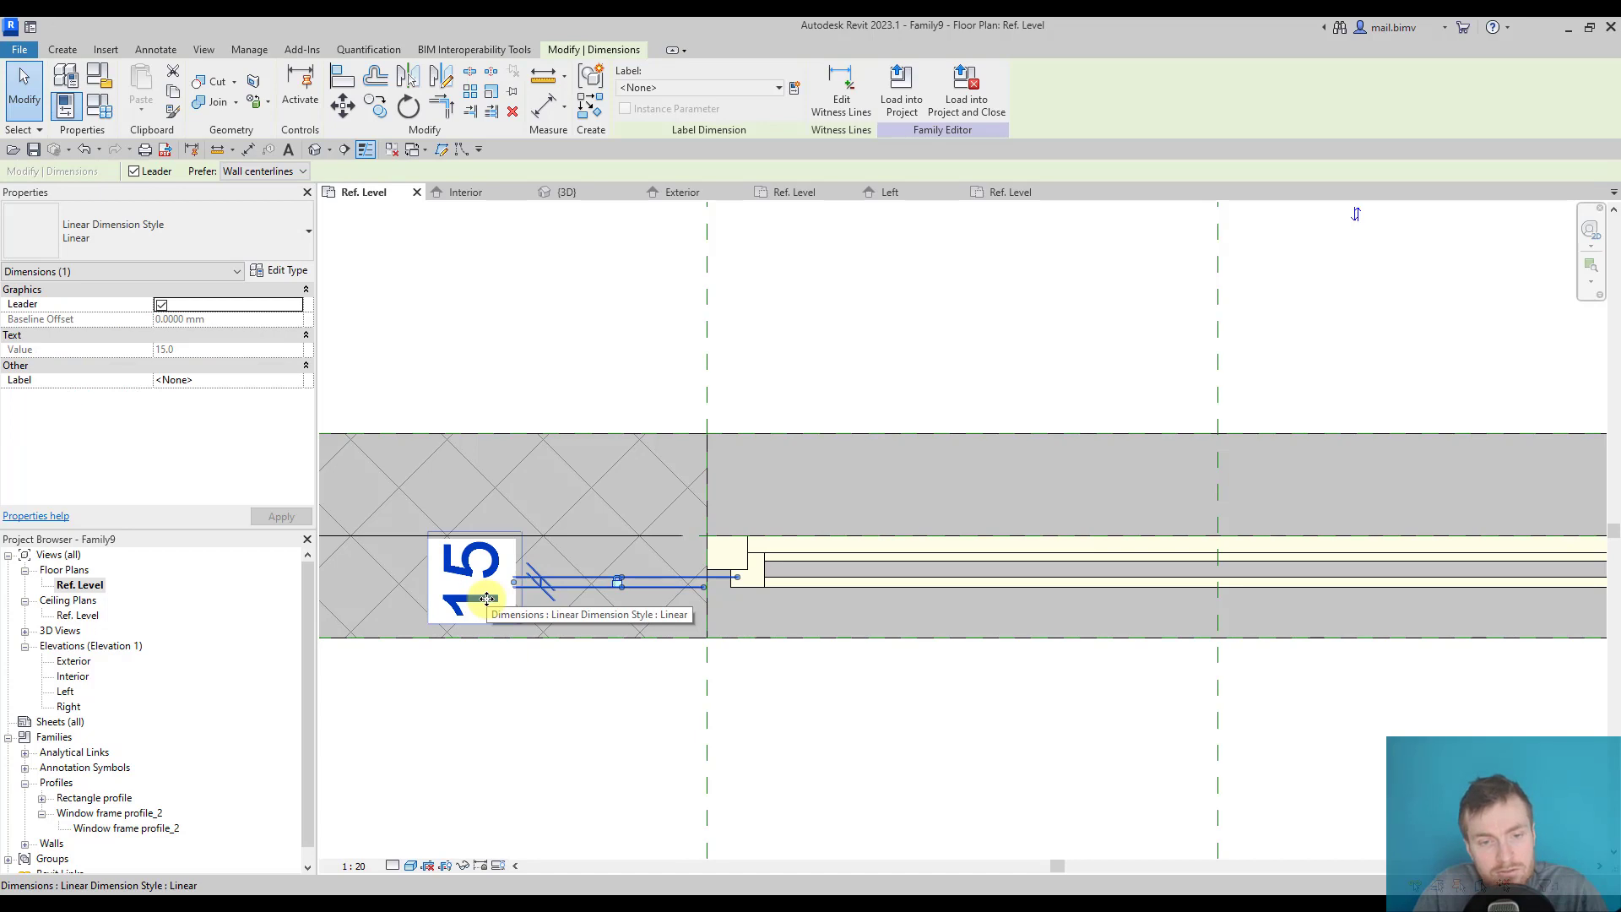
click(814, 570)
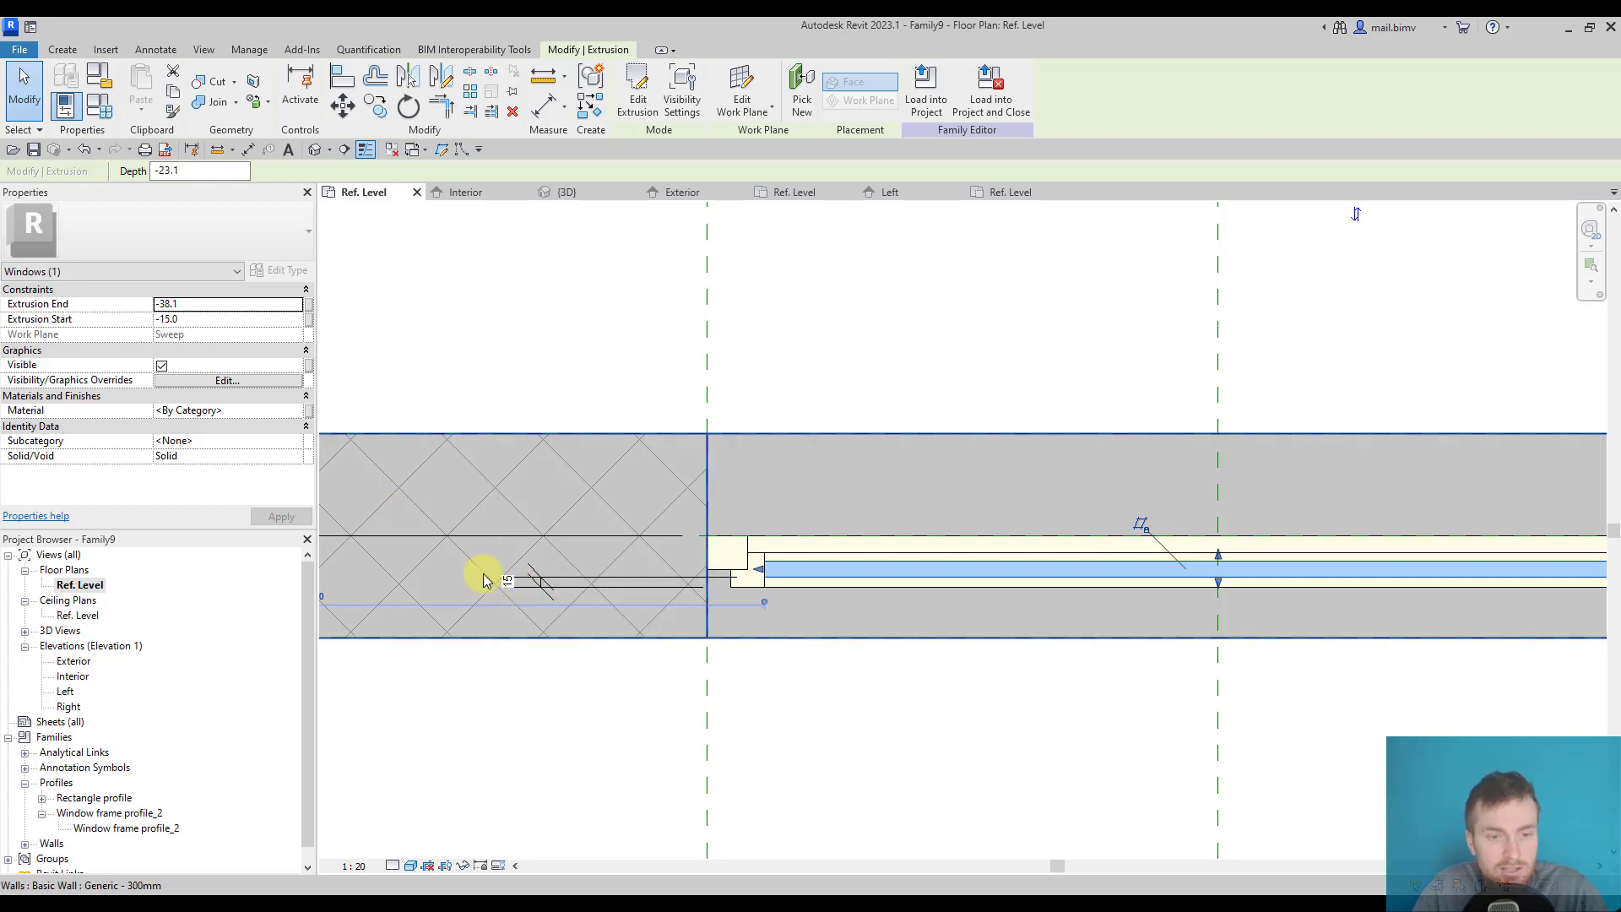
click(594, 711)
- Dimension the glass pane's 23 thickness between its two faces using DI
scroll(778, 584, up, 3)
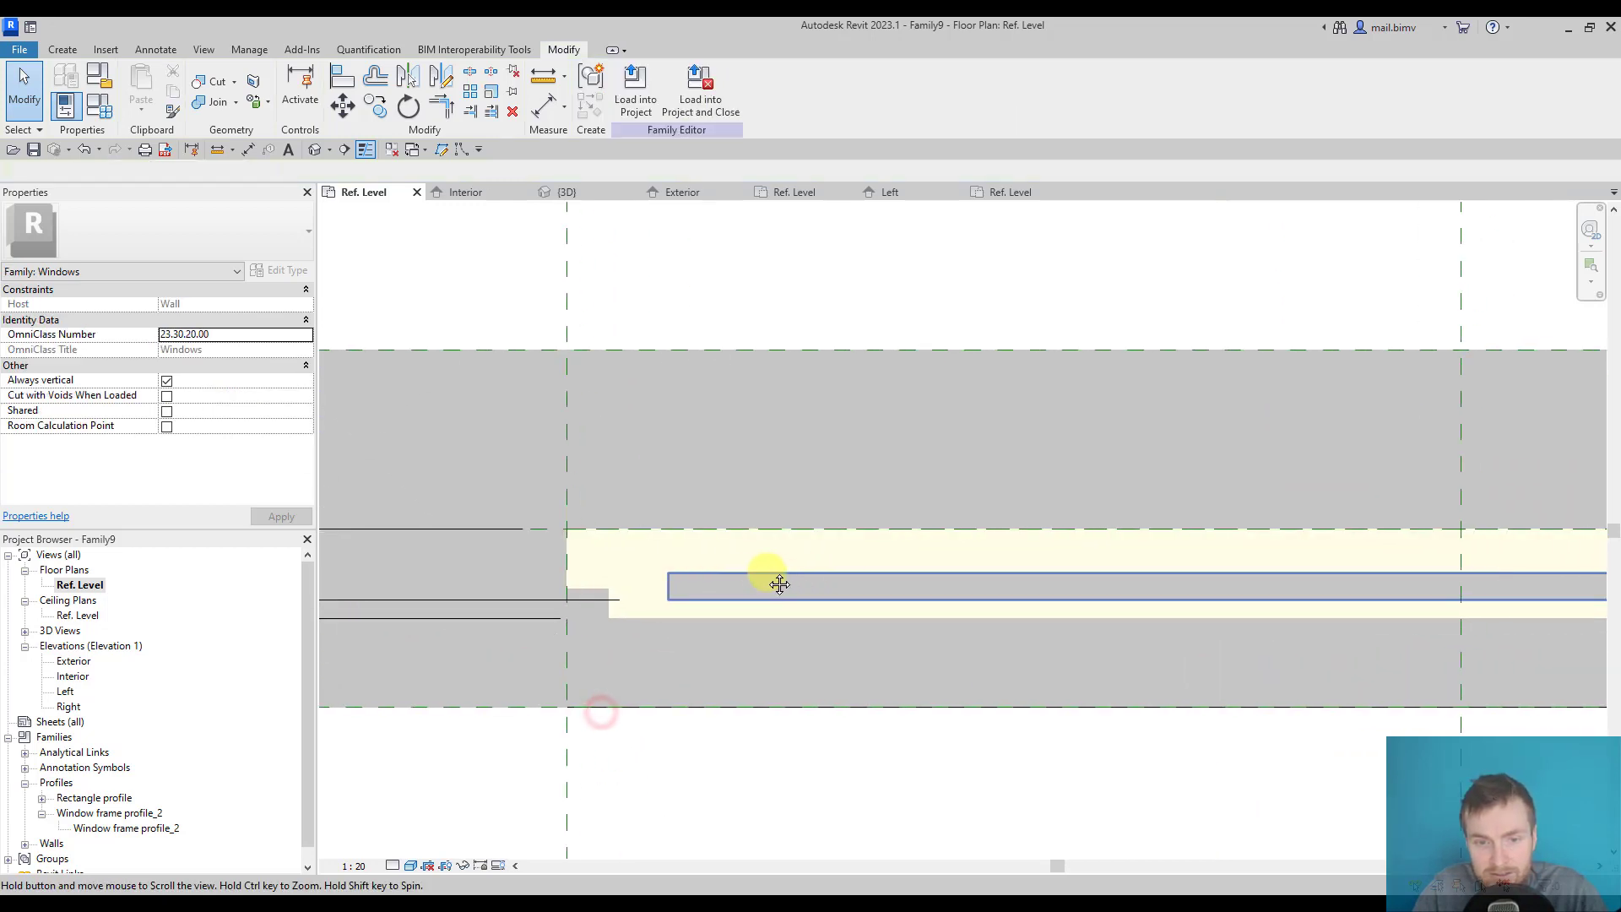
key(d)
key(i)
click(691, 598)
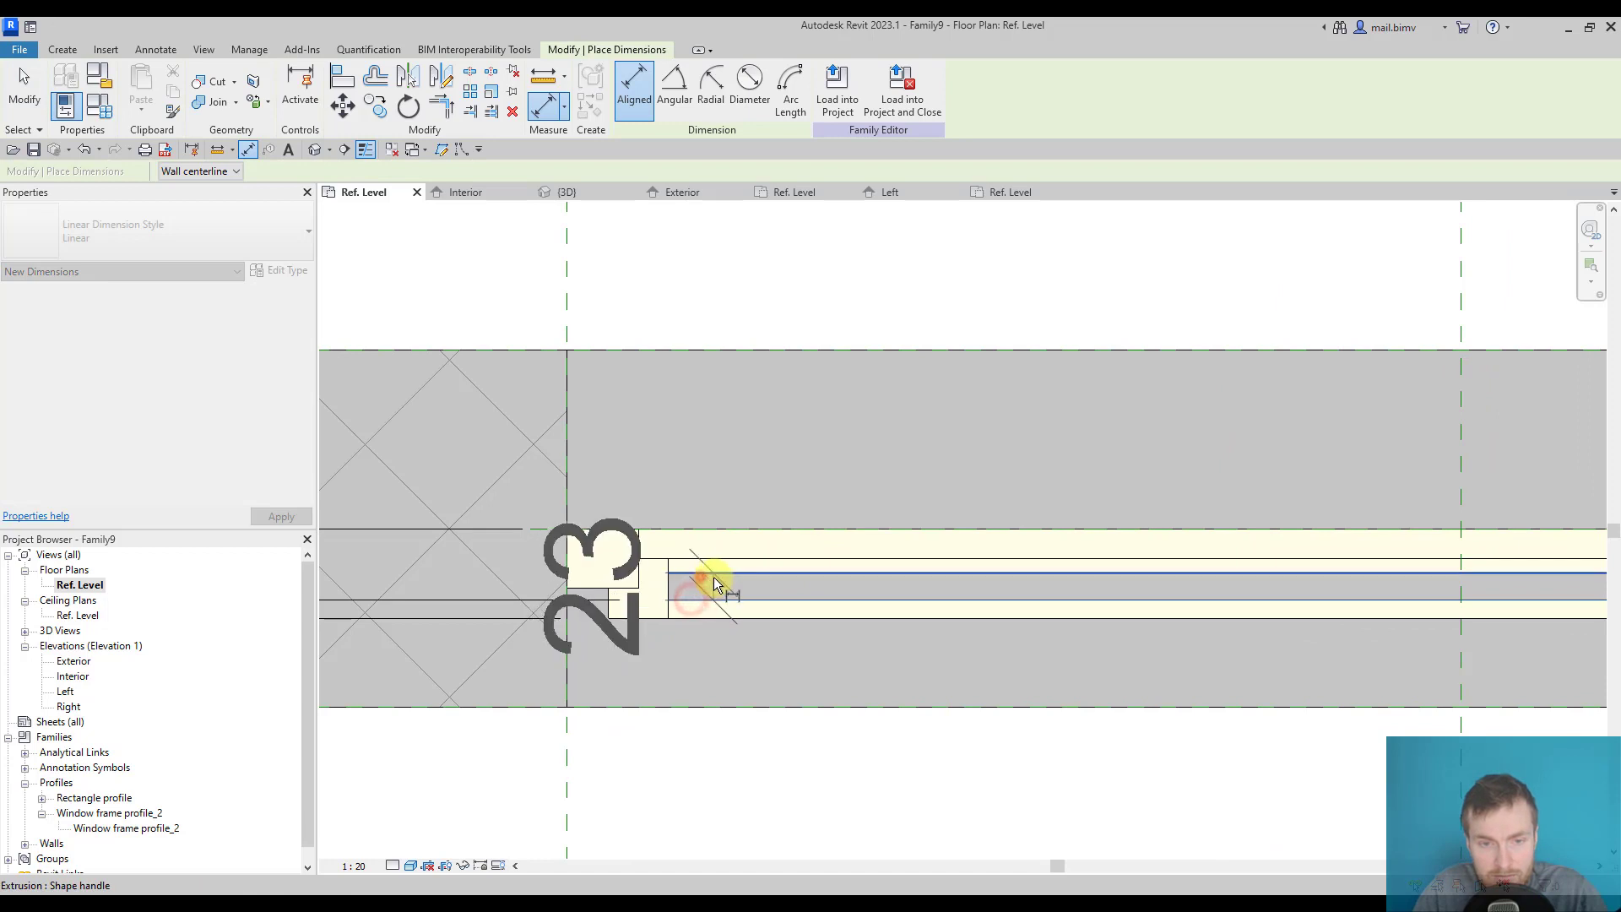
scroll(728, 590, left, 3)
scroll(761, 503, down, 2)
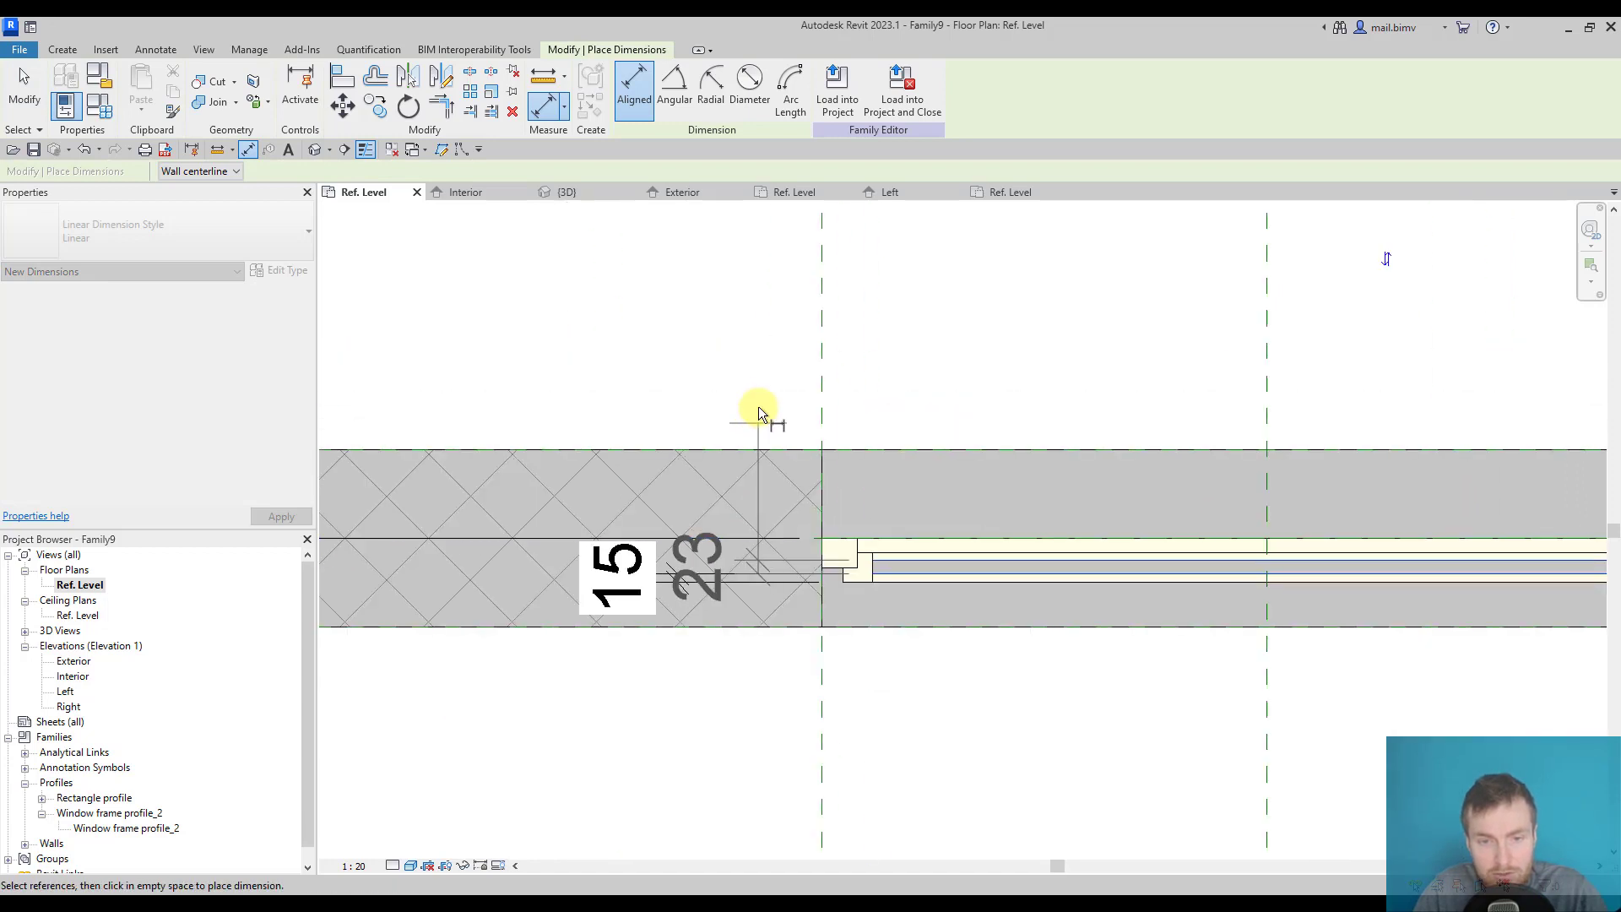
click(742, 359)
key(Escape)
- Label the 23 dimension with a new parameter named 'Window pane thickness'
click(741, 572)
click(794, 88)
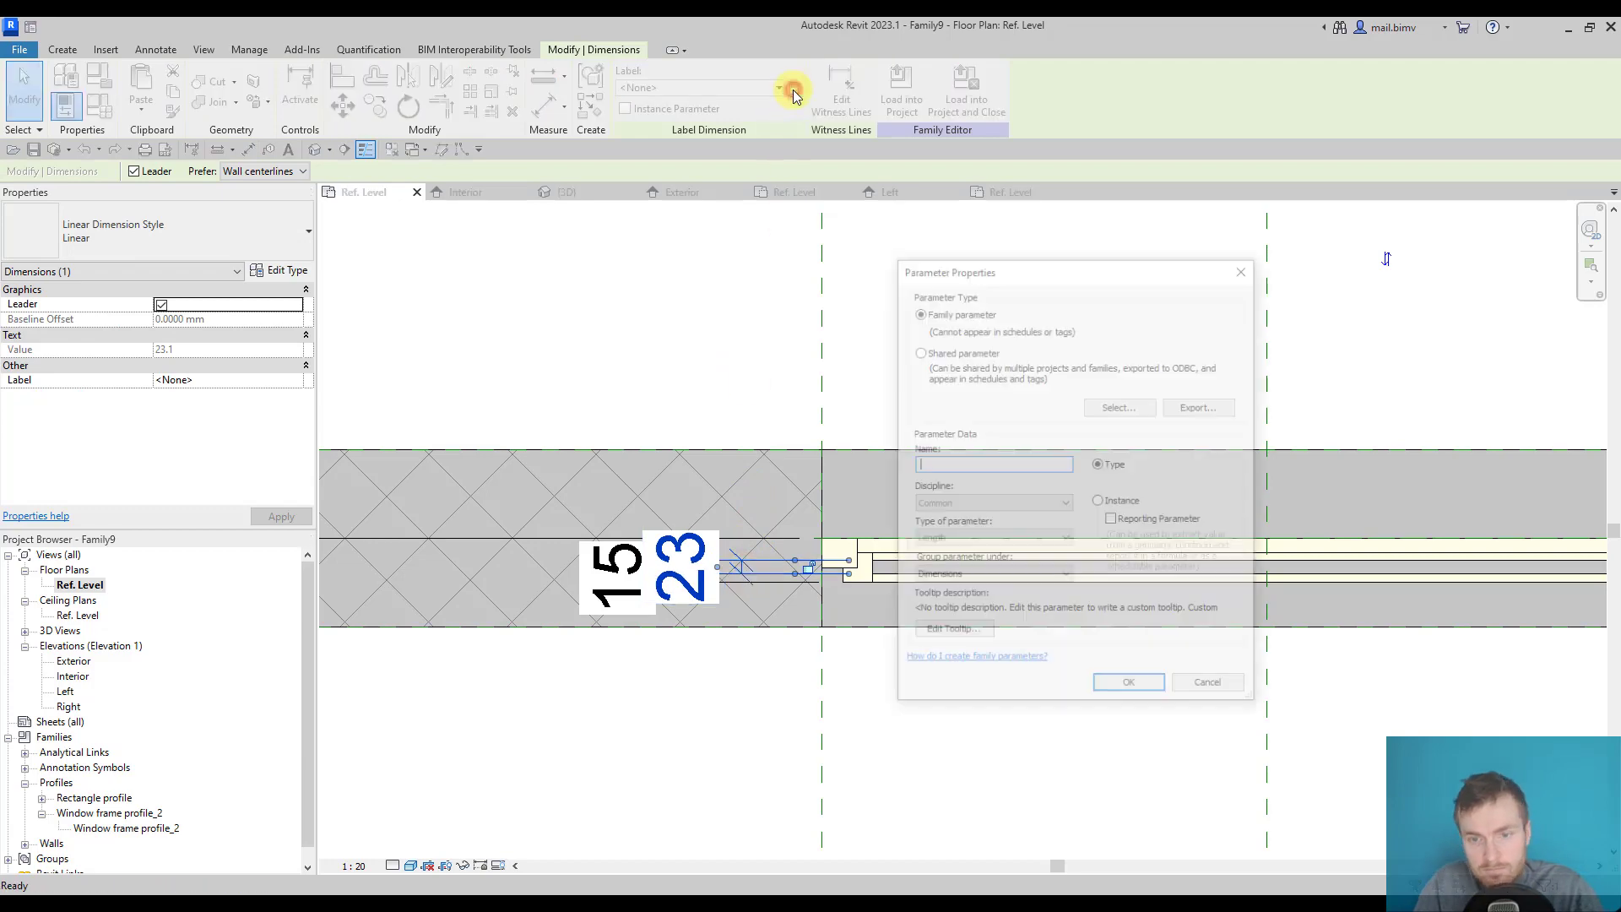
text(Window pane thickness)
click(1131, 689)
click(900, 563)
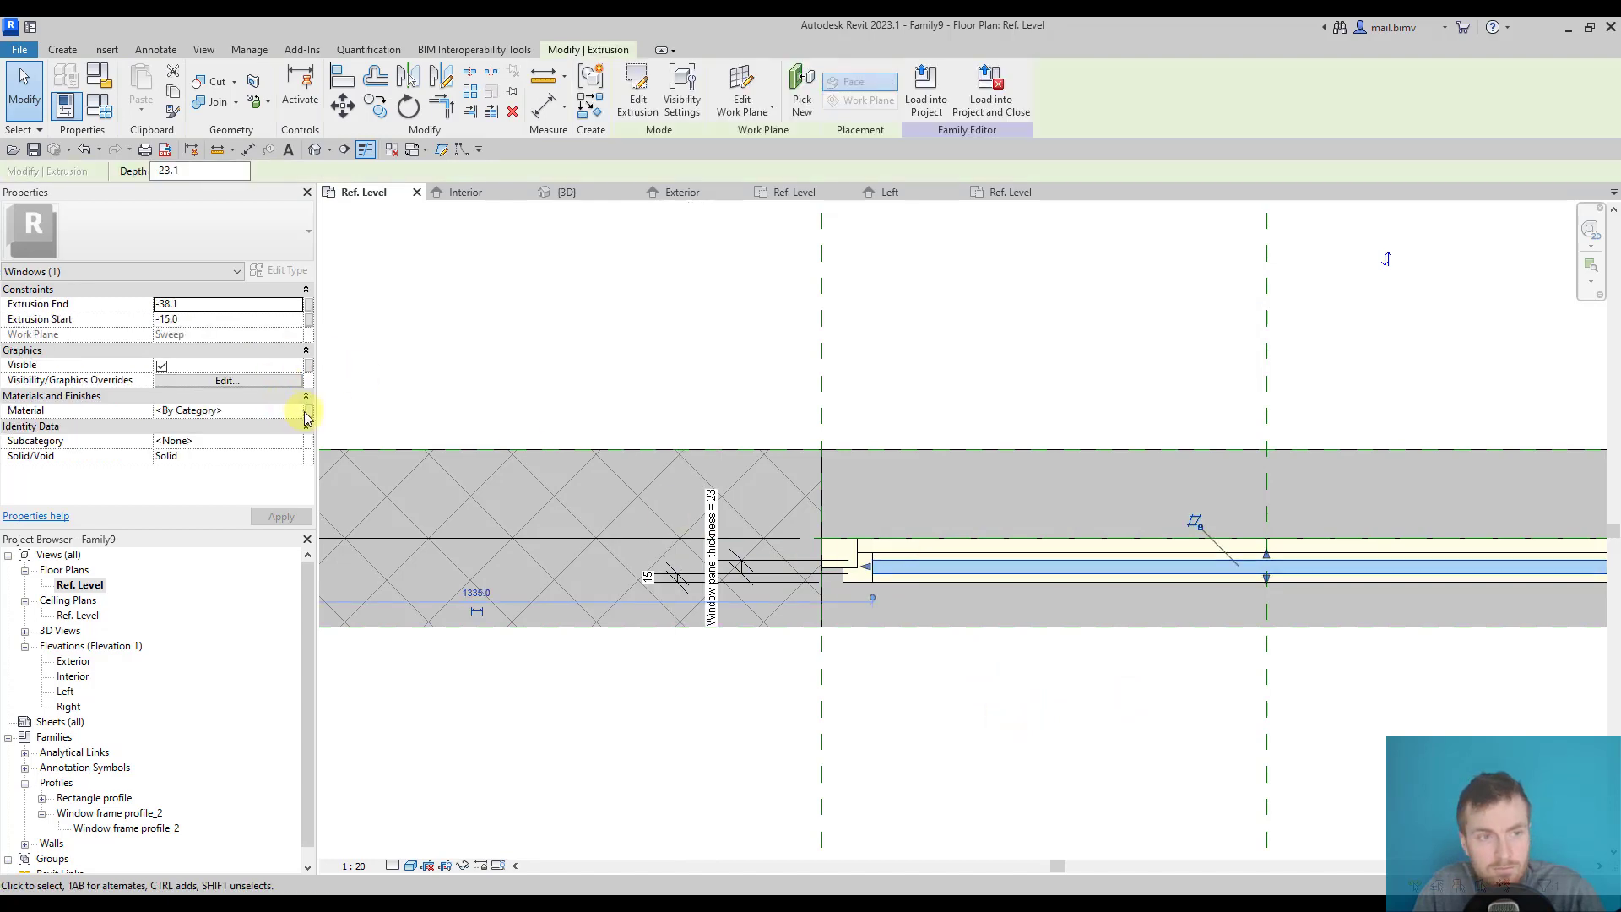
- Link the pane's material to a new material parameter named 'Window pane'
click(306, 413)
click(1063, 499)
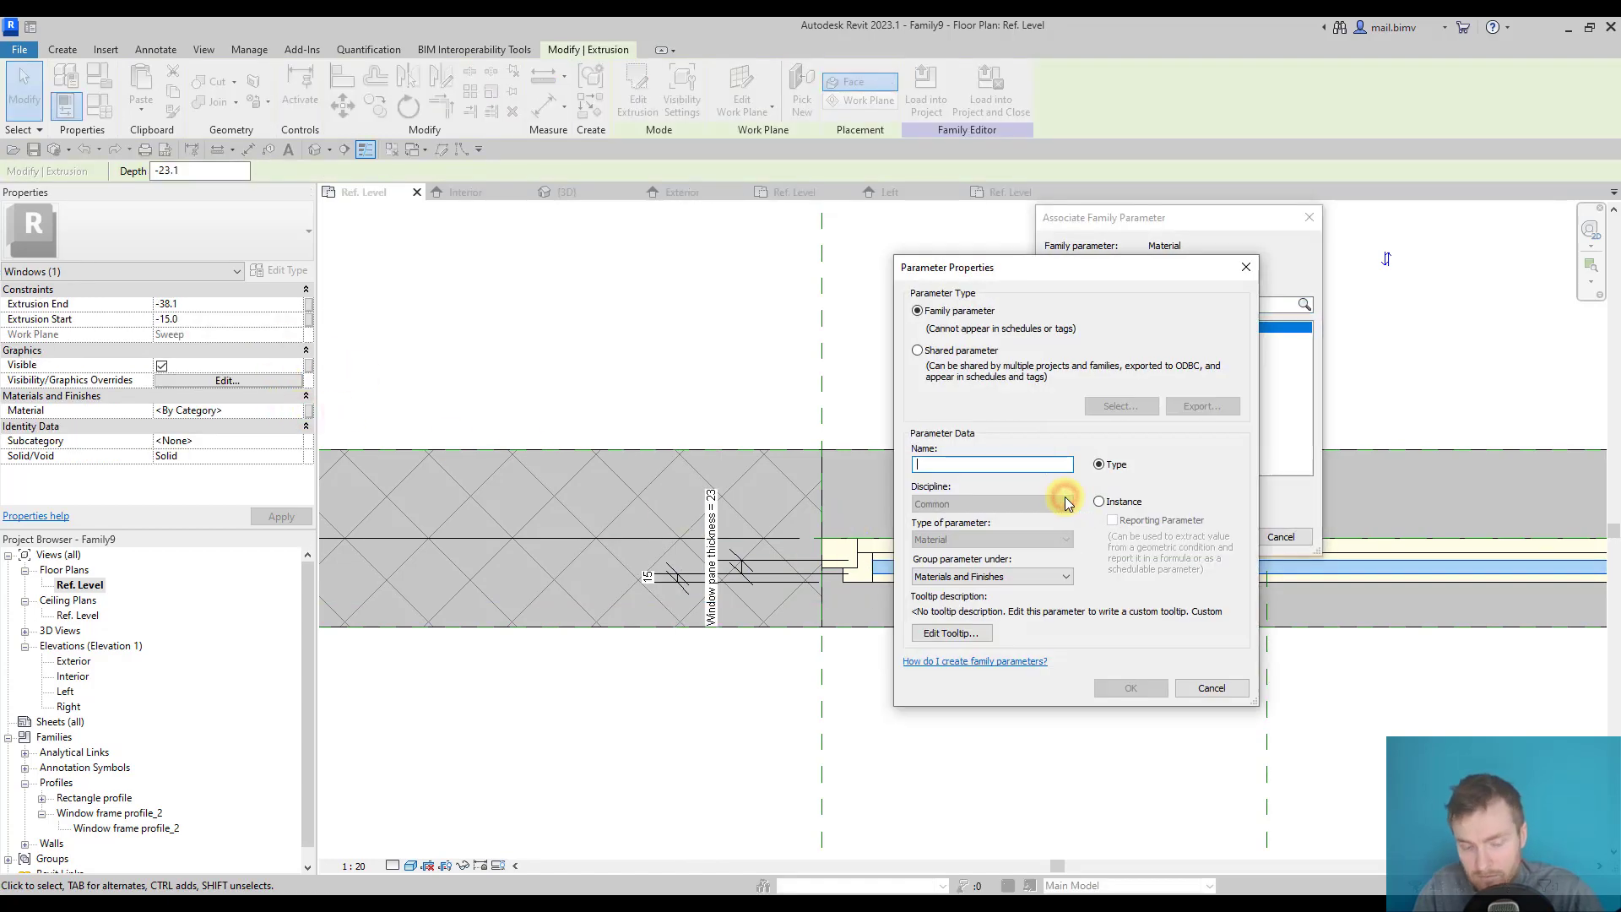
text(Window pane)
key(Return)
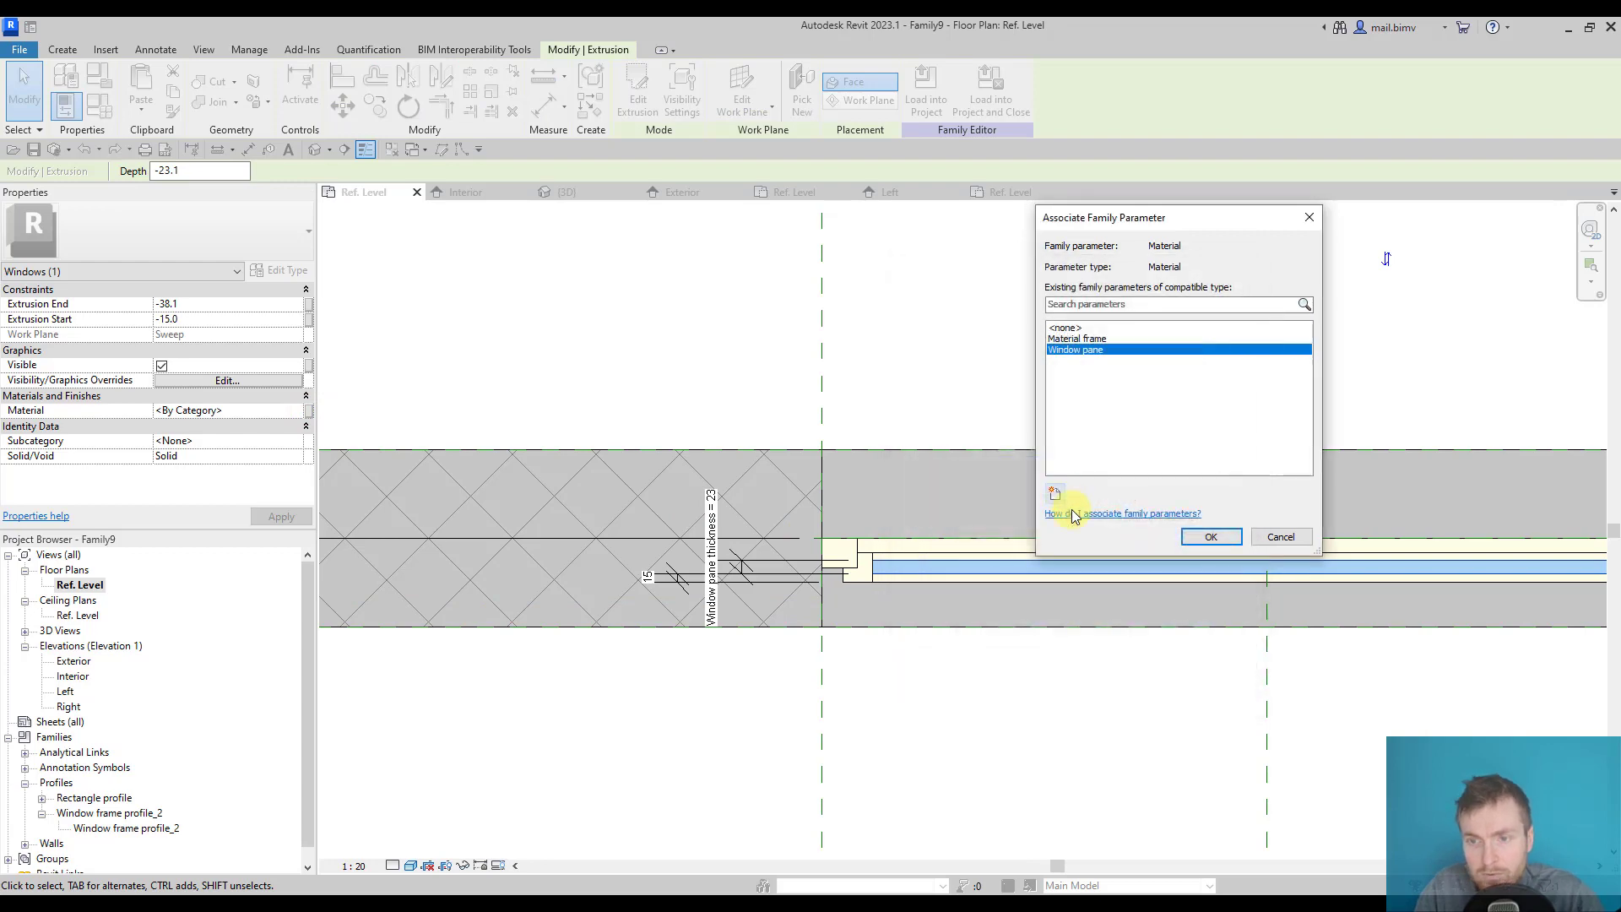
click(1209, 537)
click(971, 681)
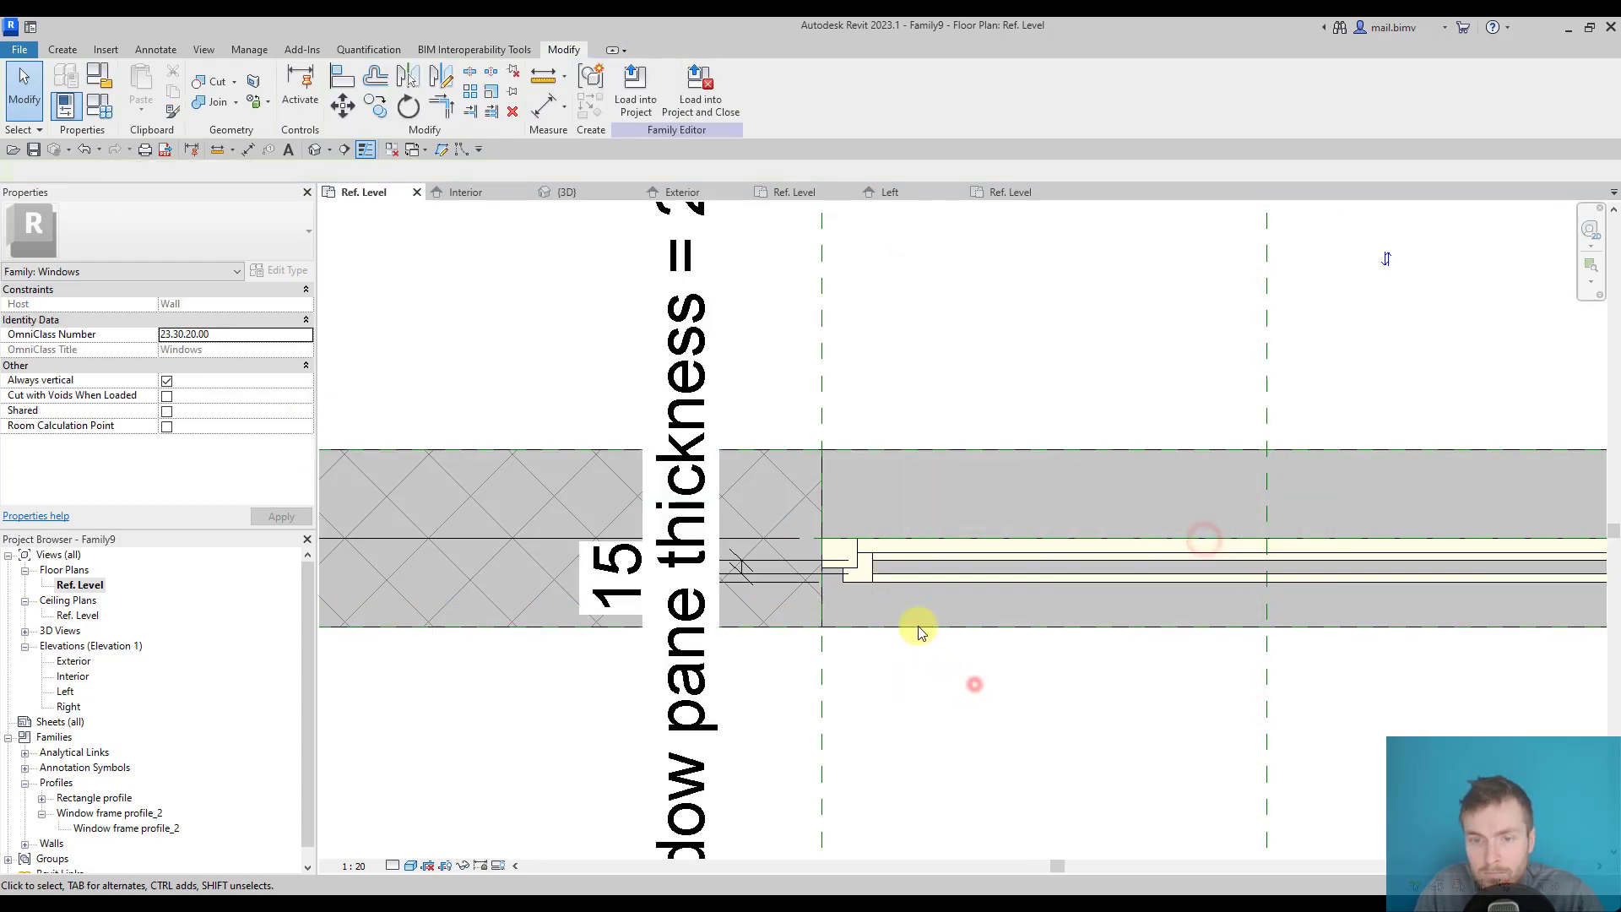
click(900, 567)
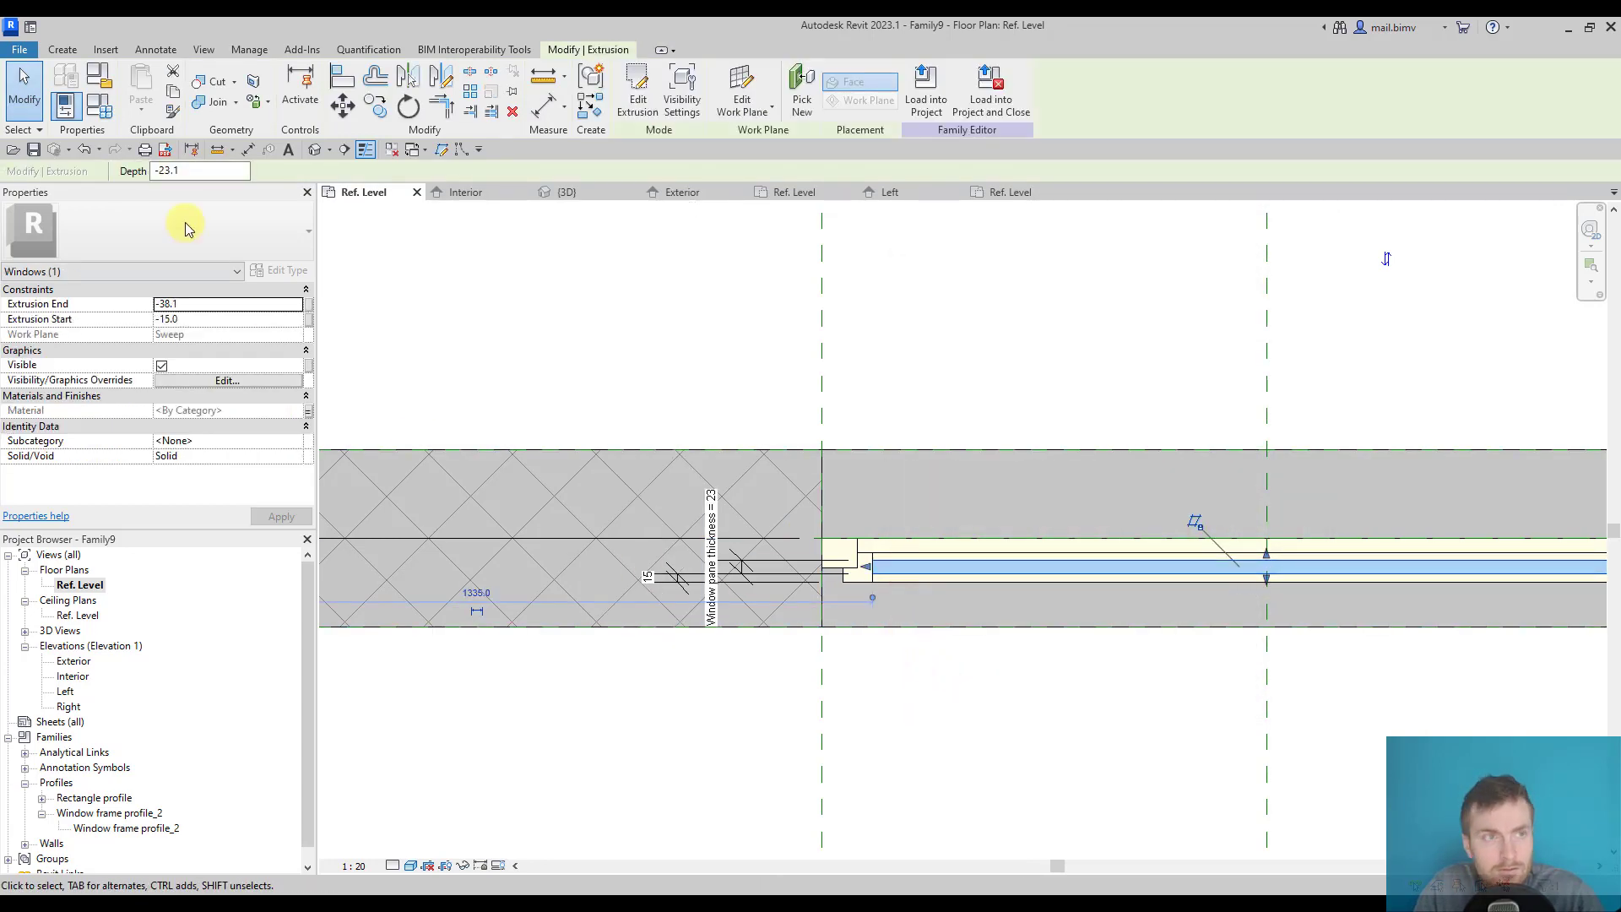
- In Family Types, set the Window pane material to Glass and inspect the glazing in 3D
click(314, 150)
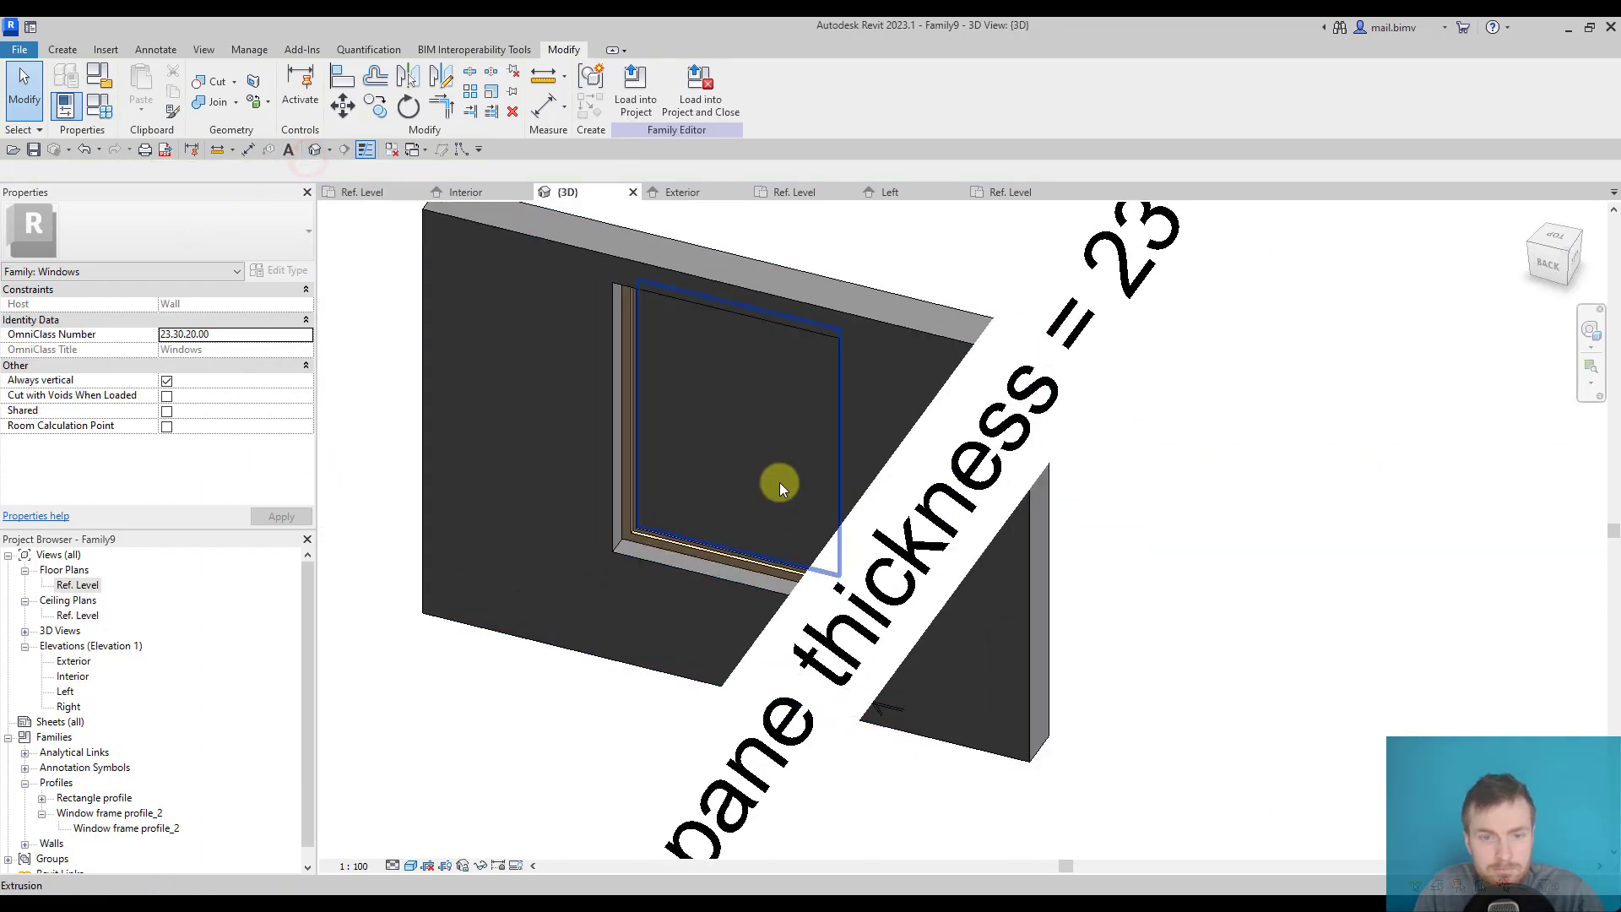
shift+middle_drag(779, 481, 241, 174)
click(99, 76)
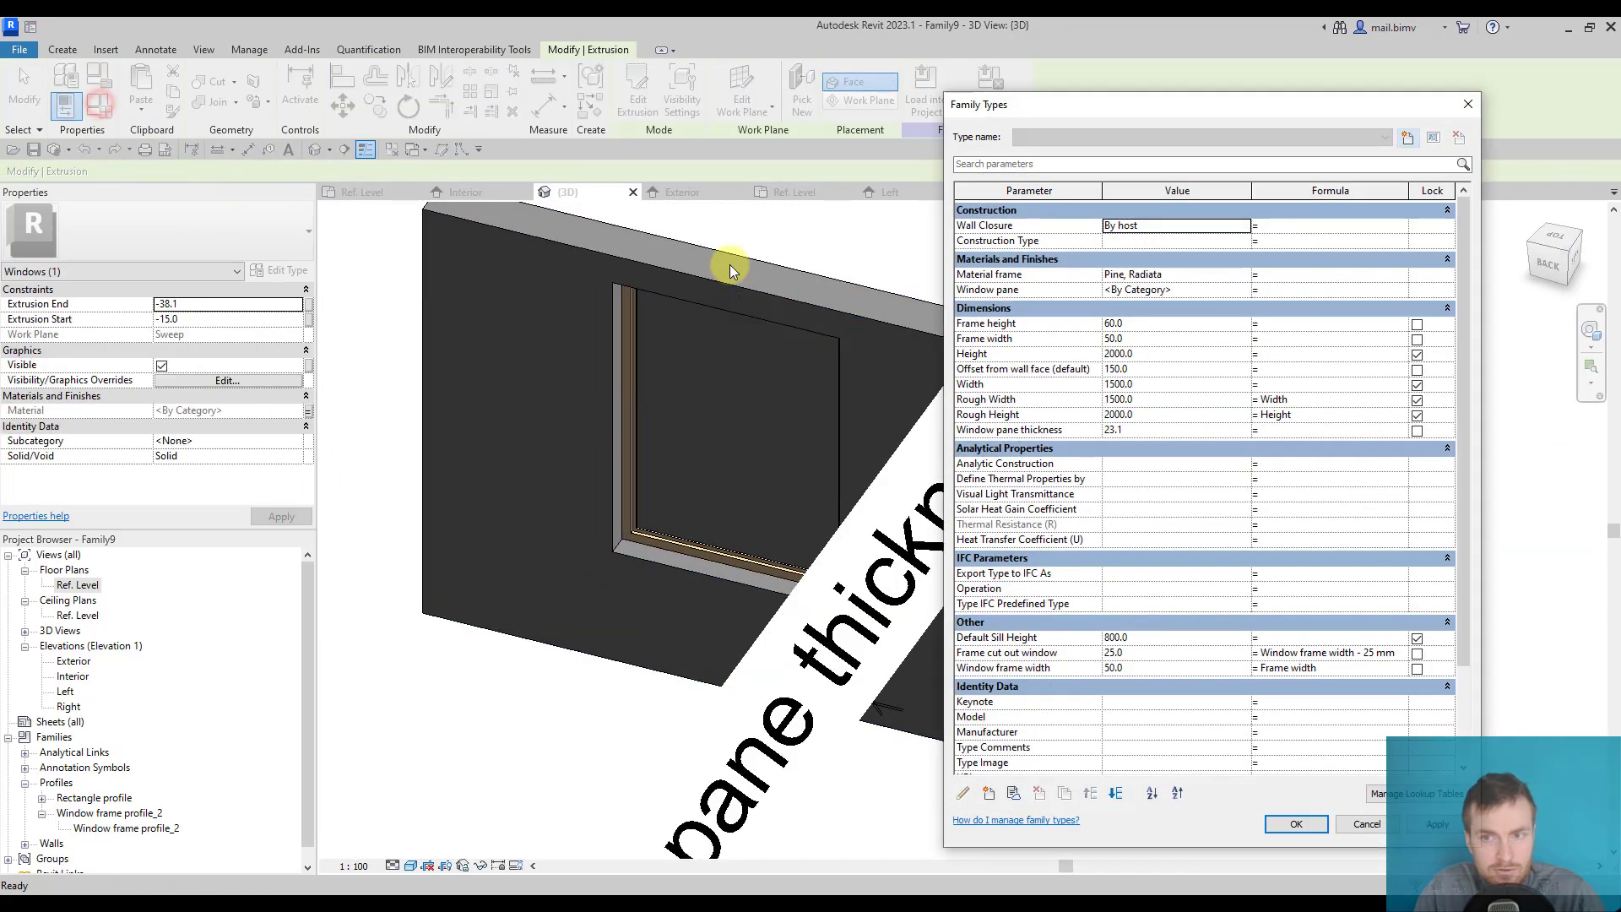
click(1237, 277)
click(522, 193)
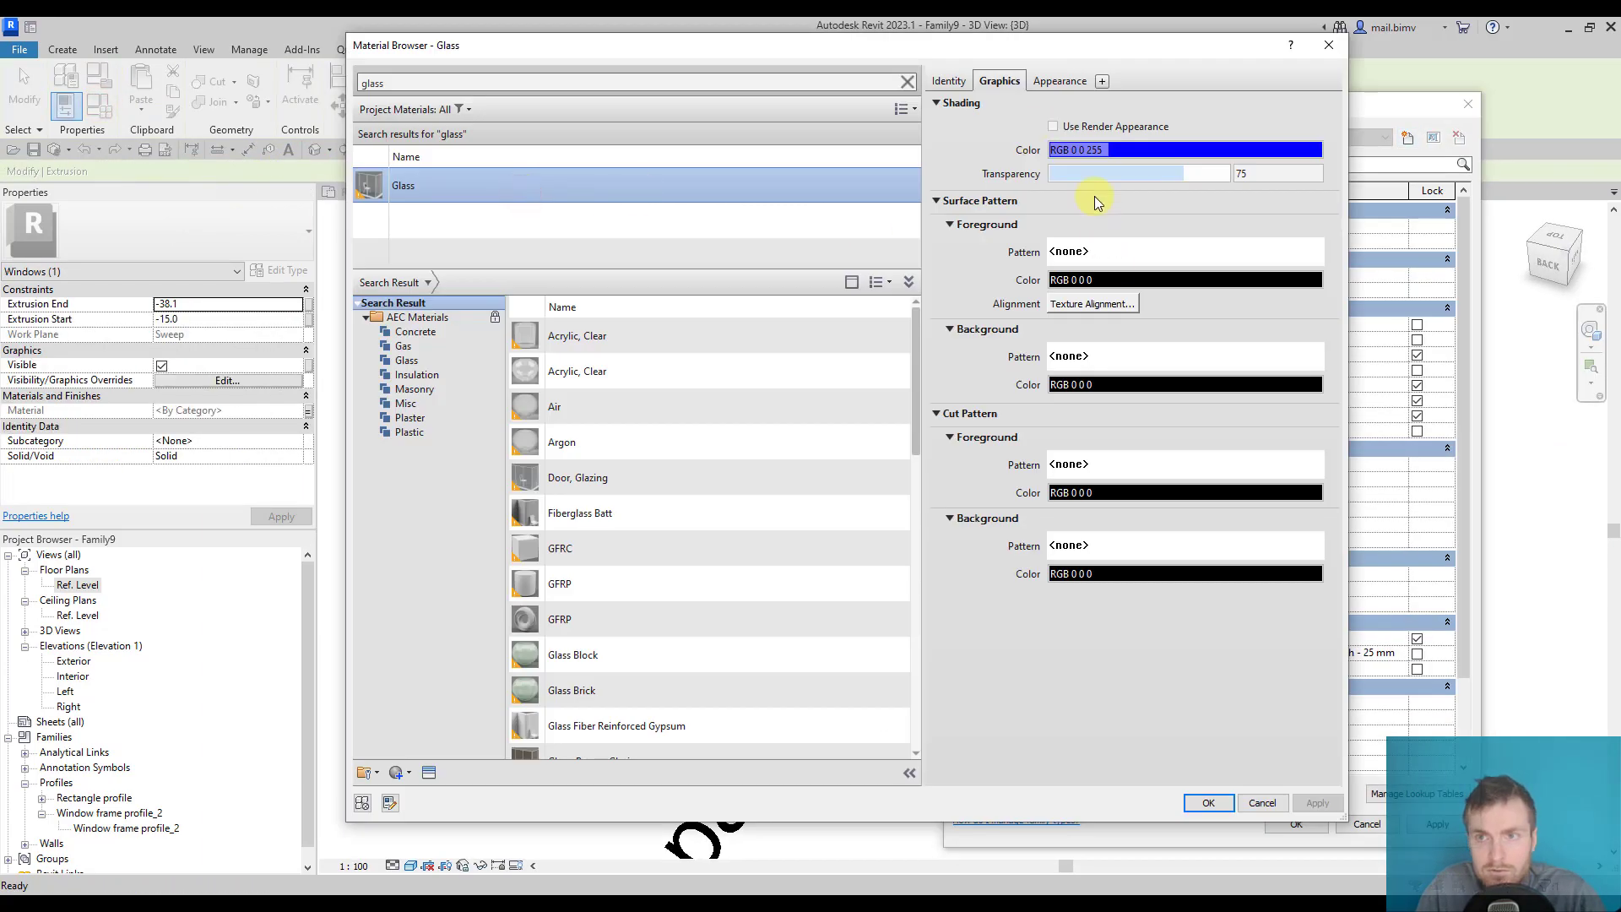
click(1208, 804)
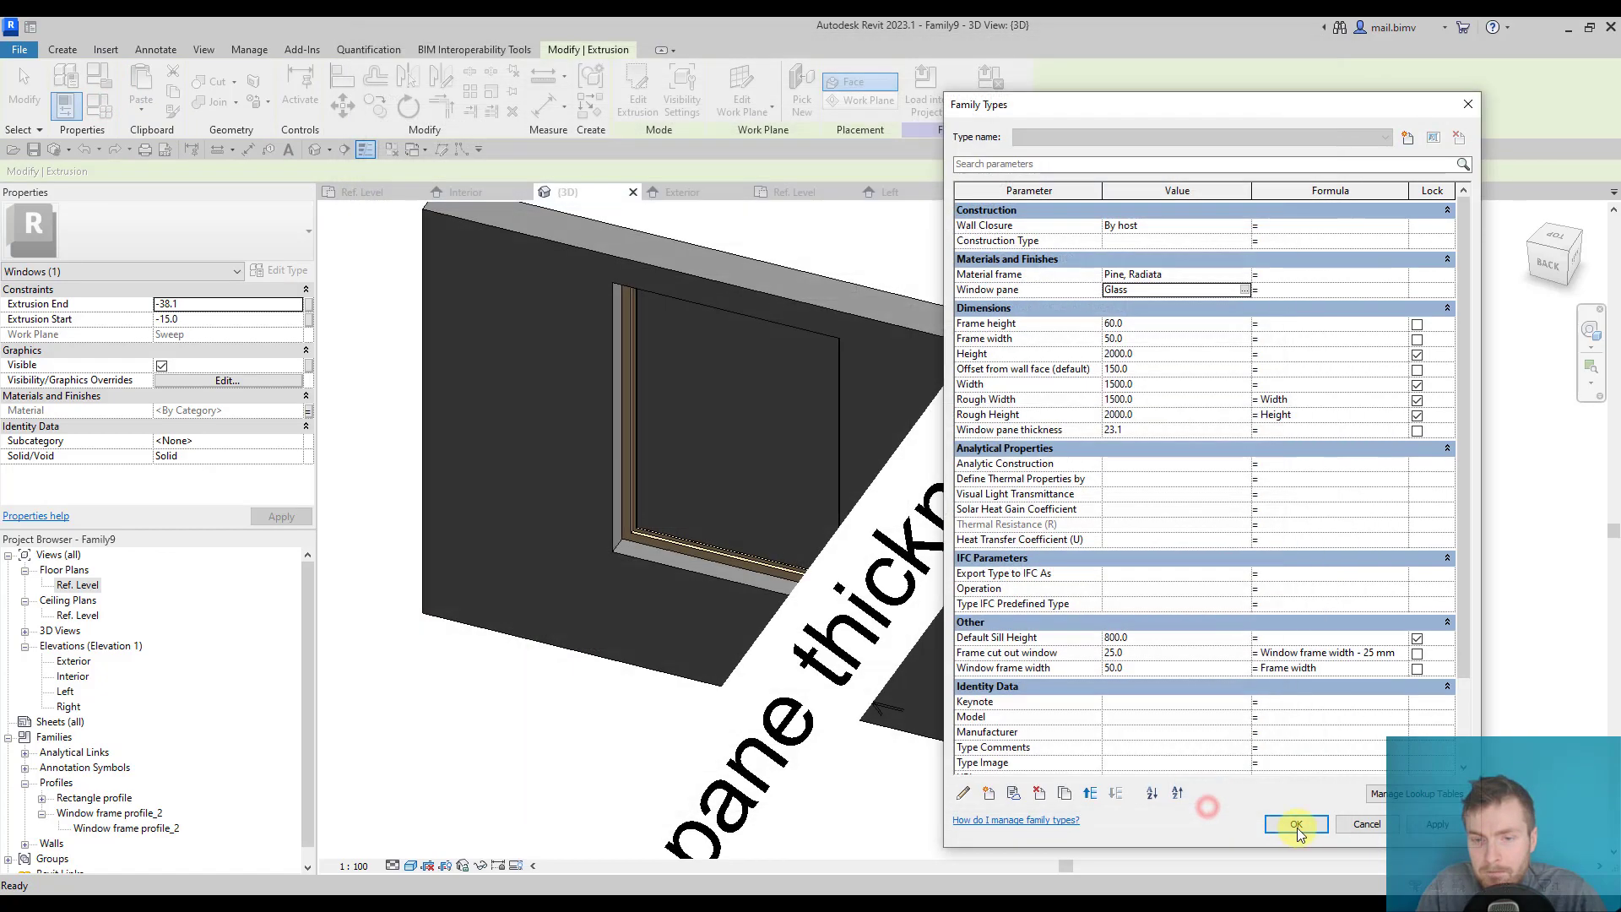
click(1296, 824)
click(529, 738)
shift+middle_drag(528, 738, 787, 650)
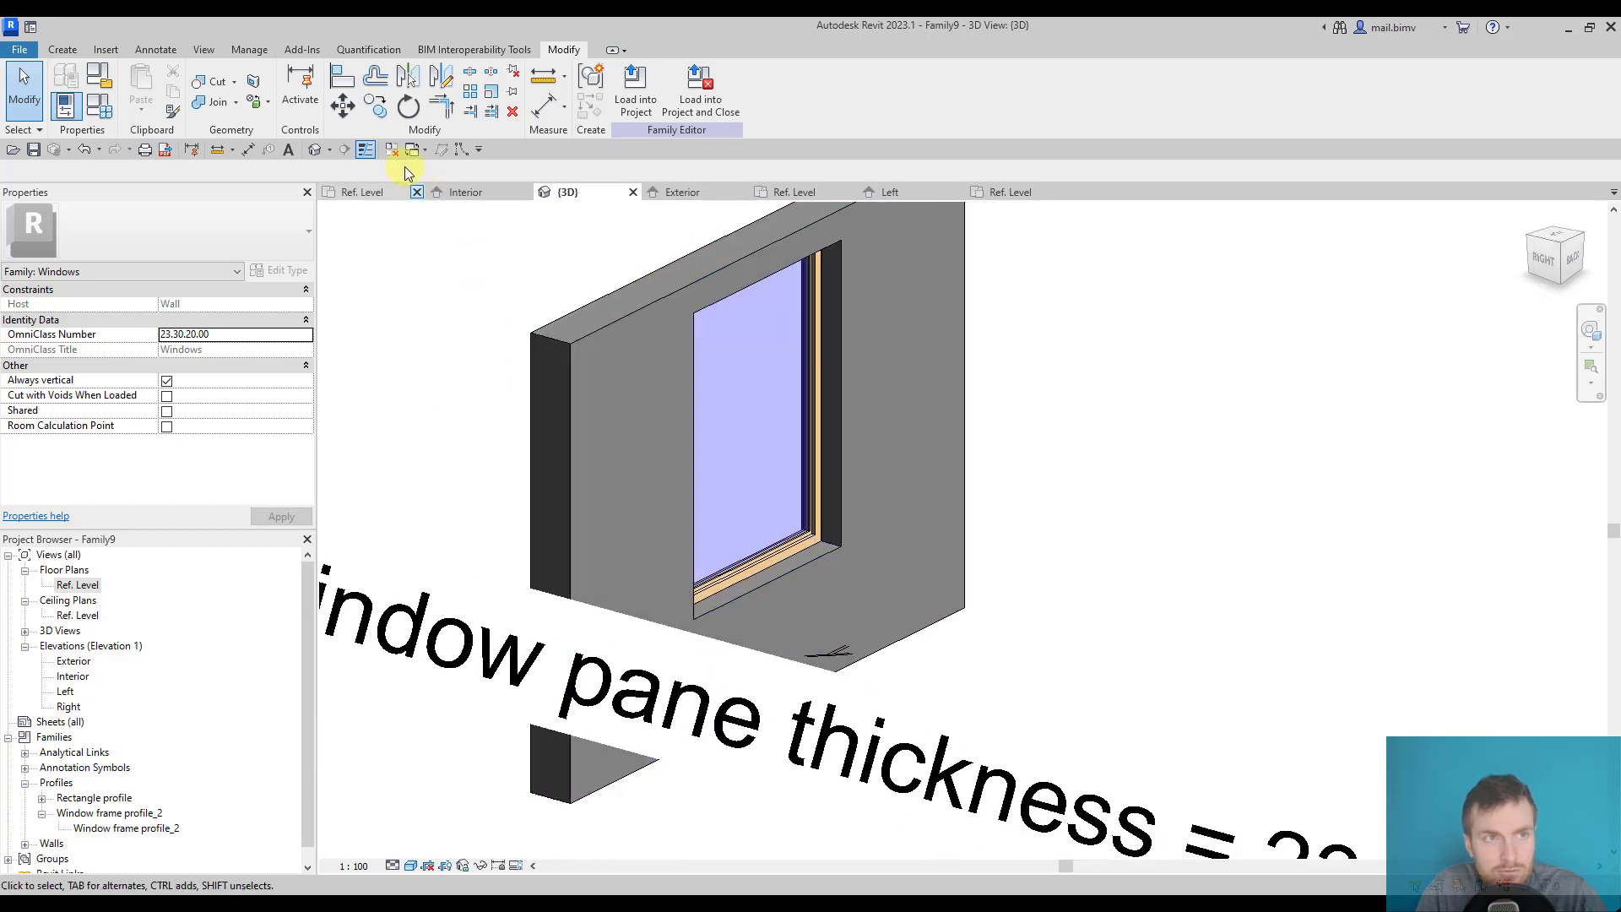
- Turn off Dimensions under Annotation Categories in the 3D view's Visibility/Graphics
click(206, 50)
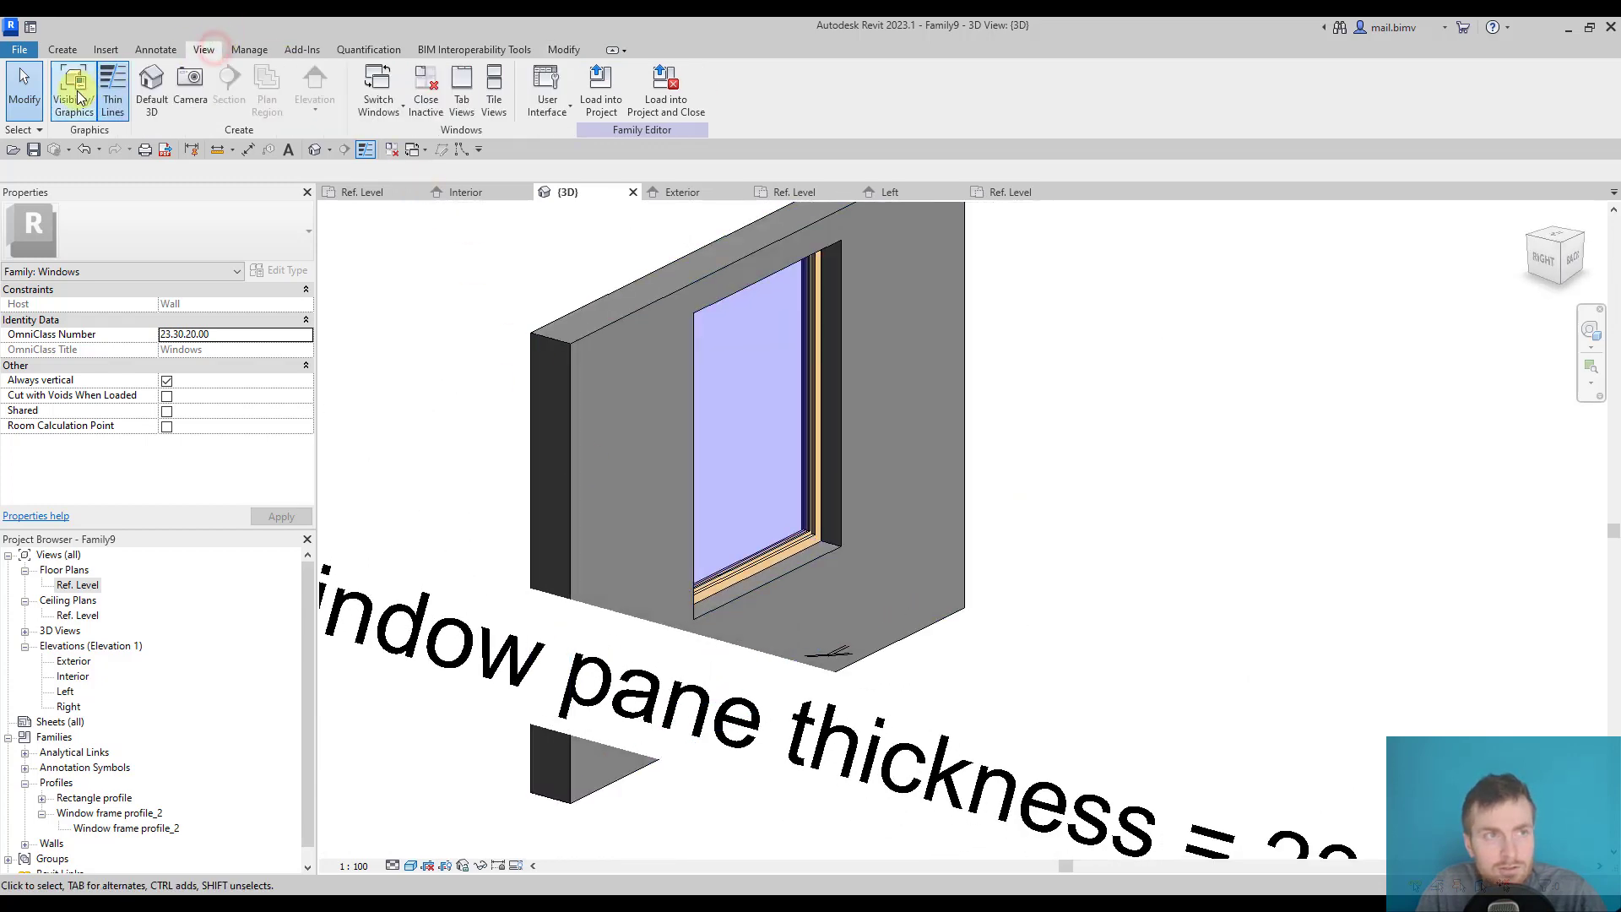
click(74, 85)
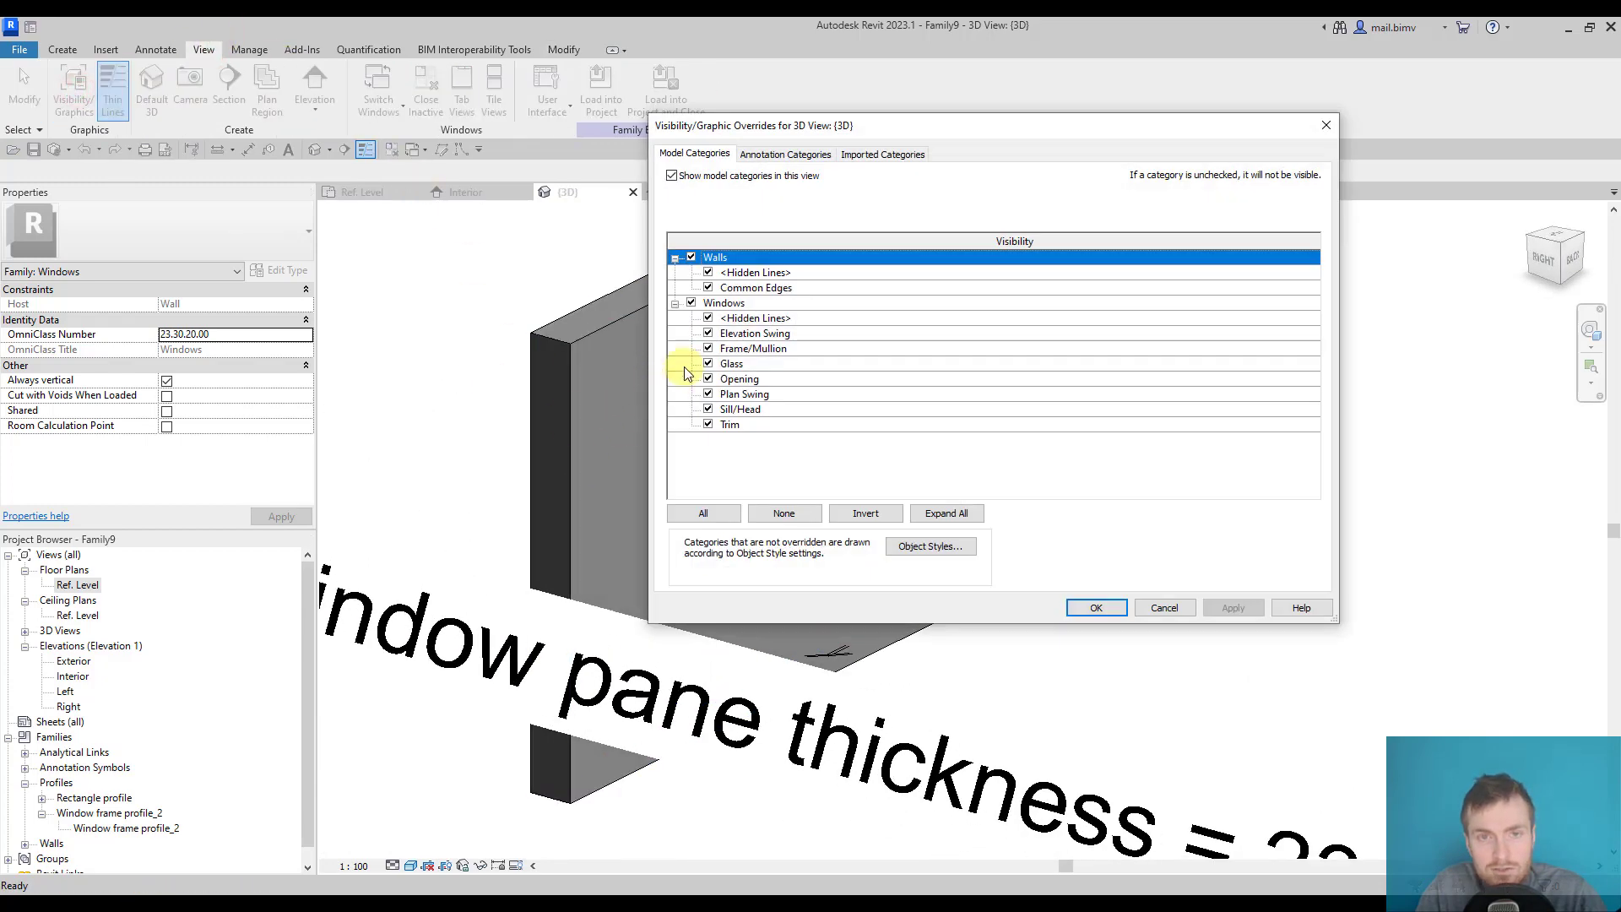
click(763, 155)
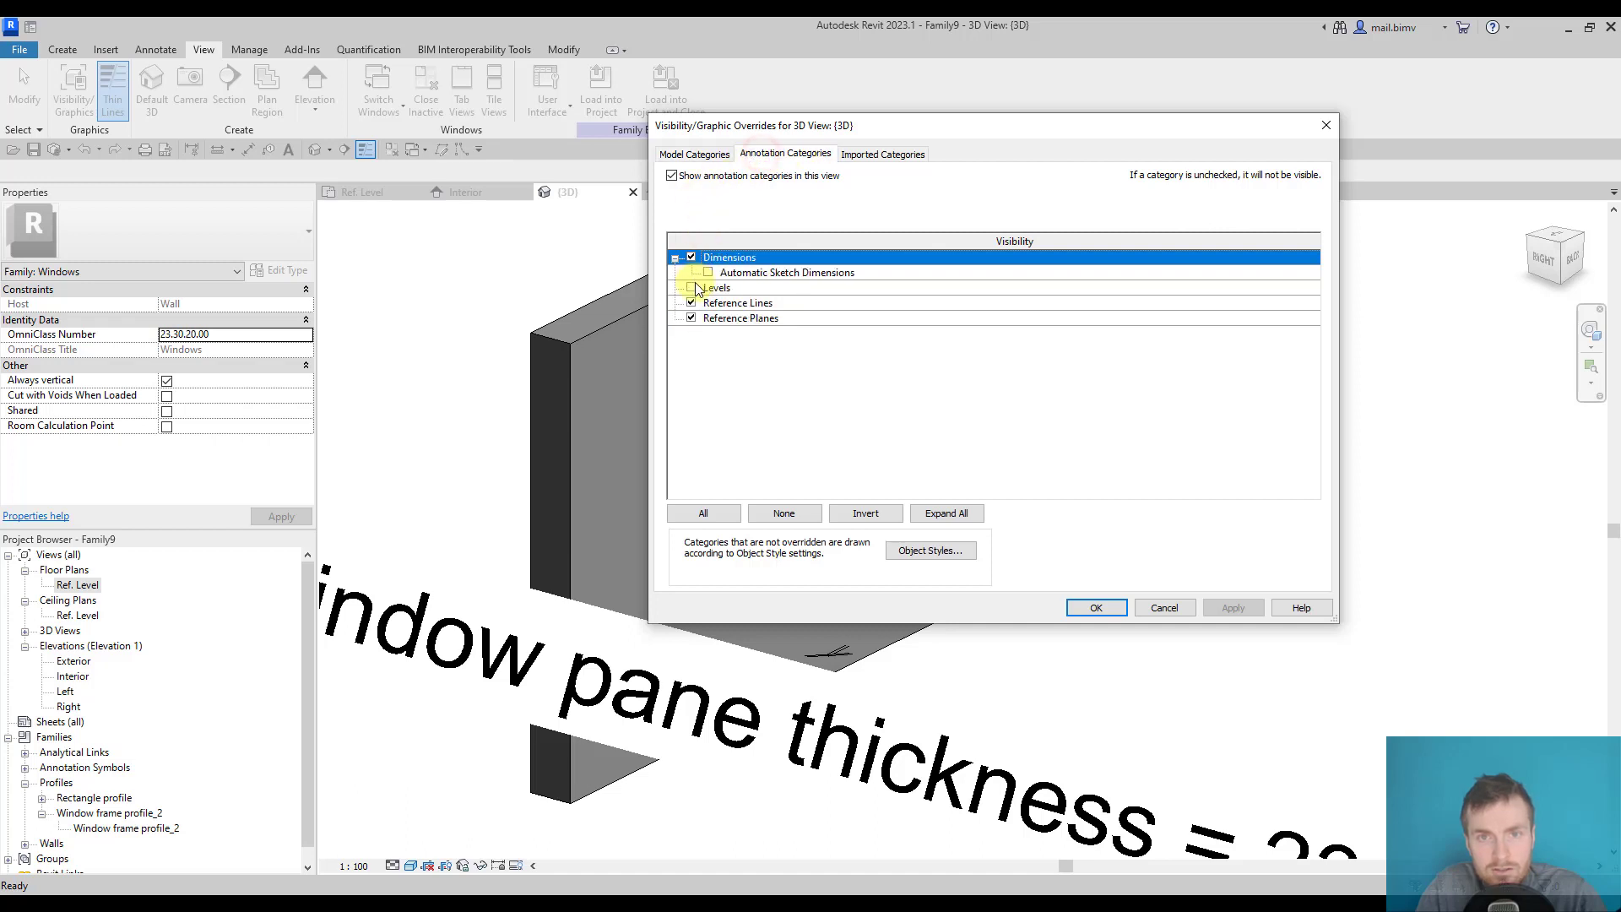
click(1096, 608)
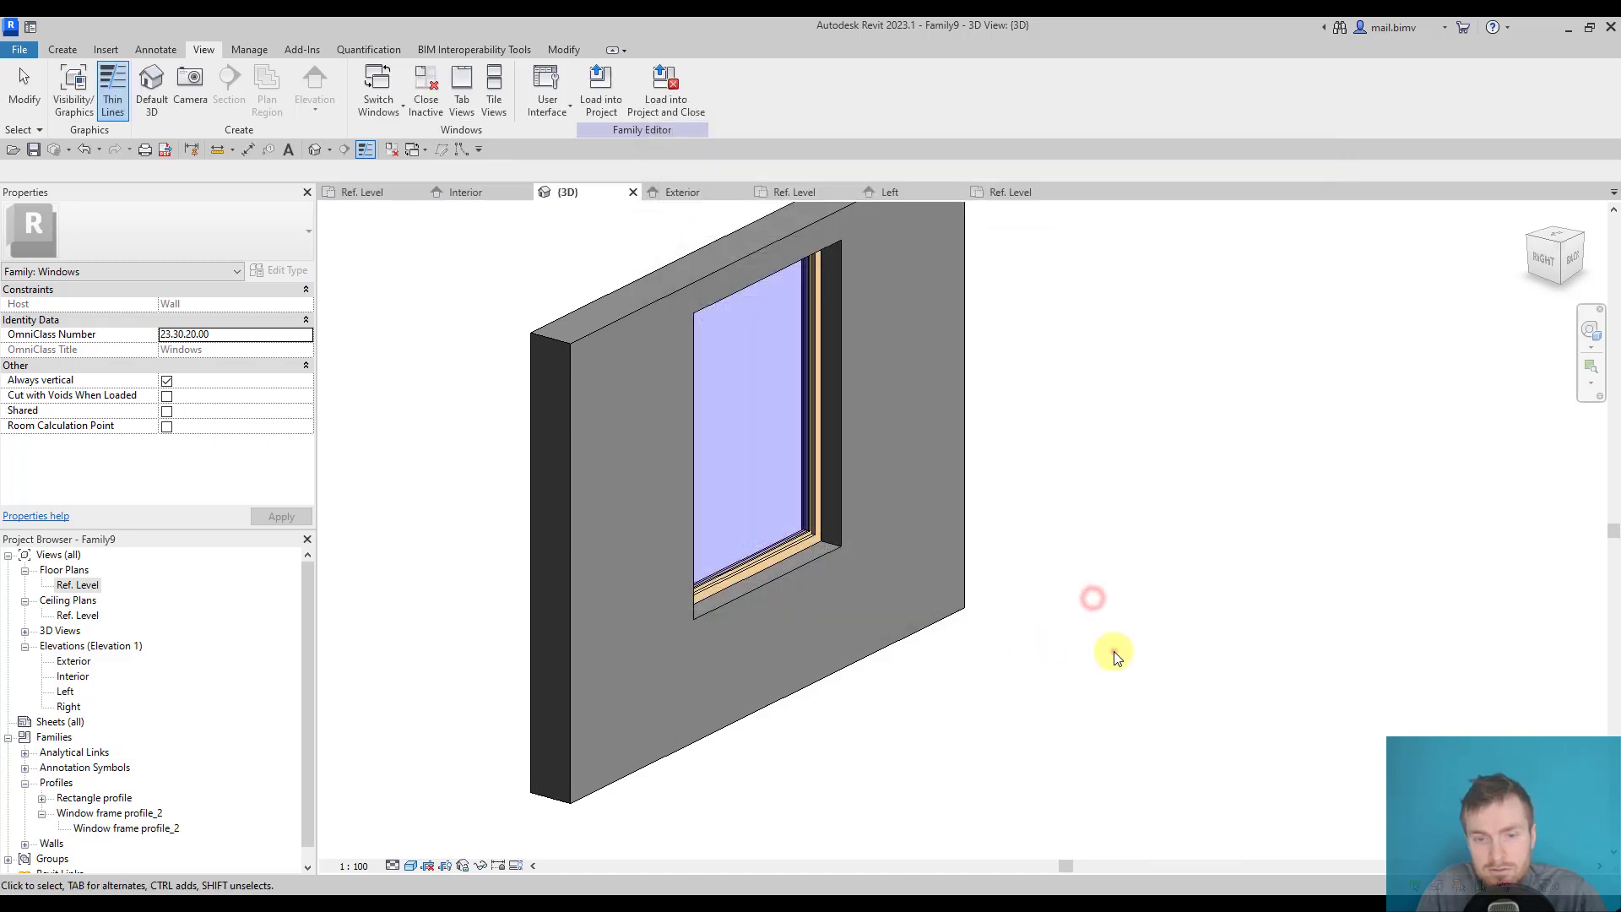
shift+middle_drag(1114, 652, 873, 655)
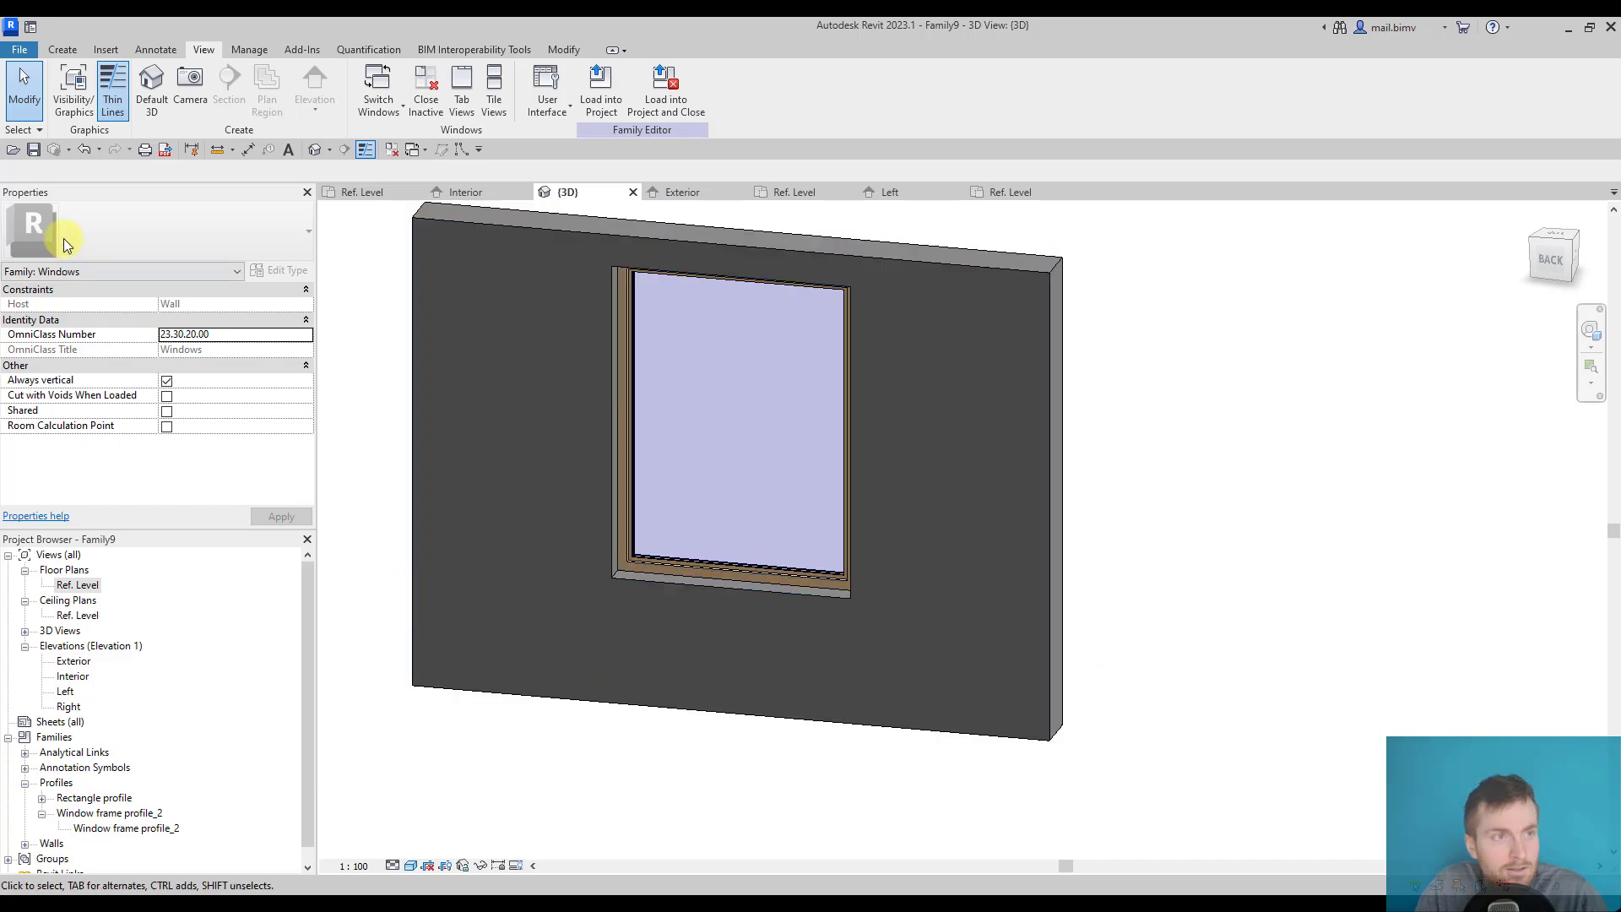
- Change the Window pane thickness parameter to 30 in Family Types
click(50, 50)
click(66, 105)
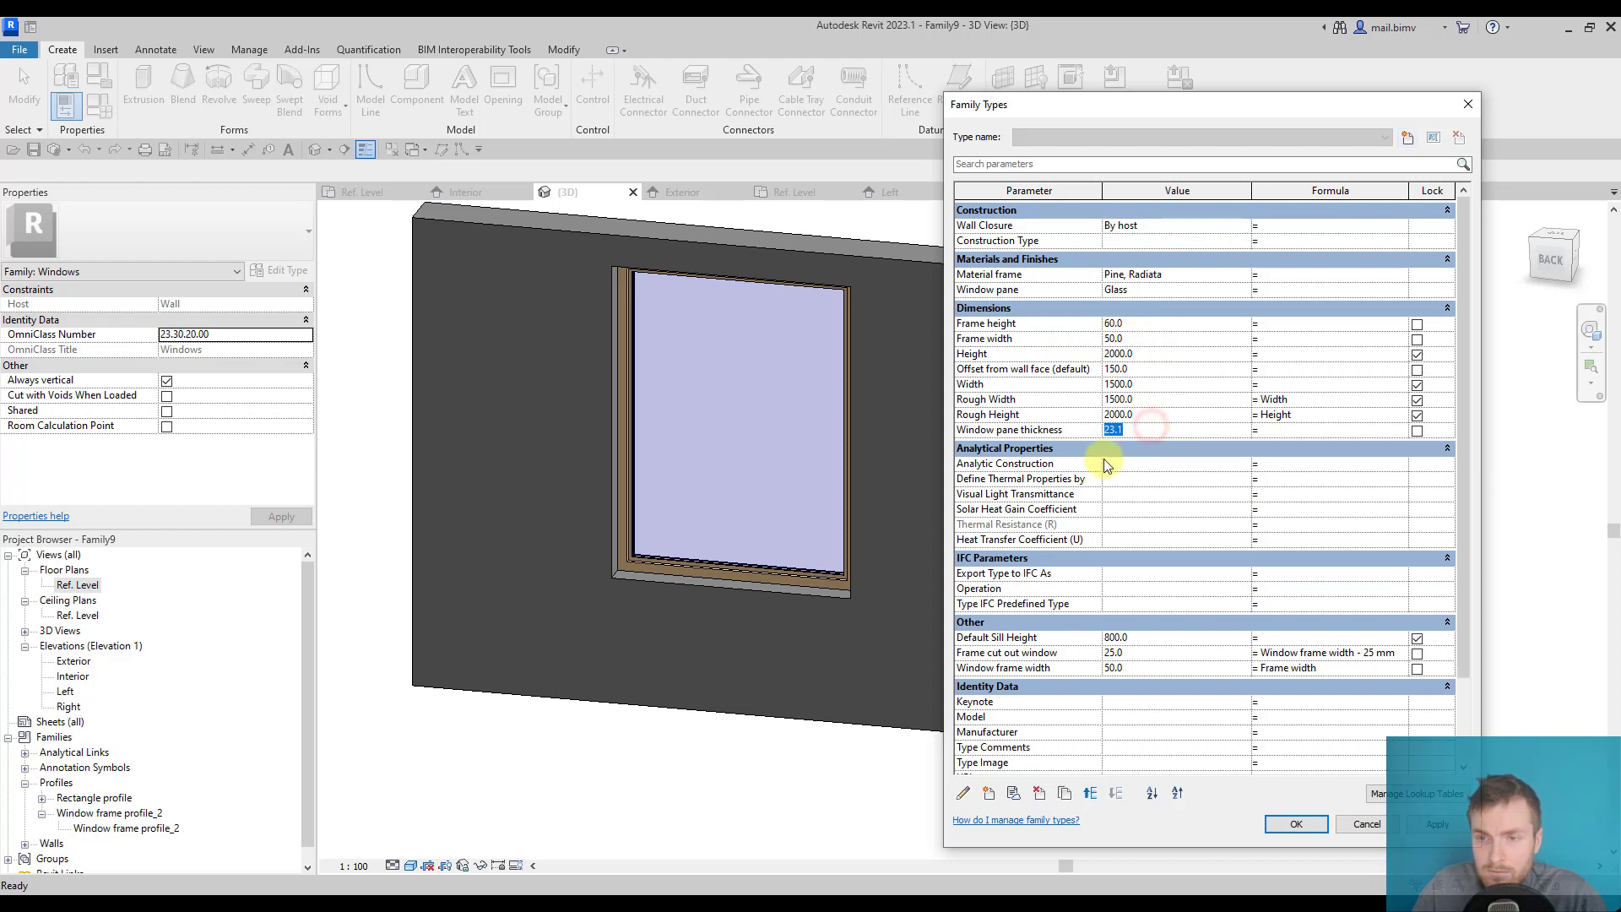
text(25)
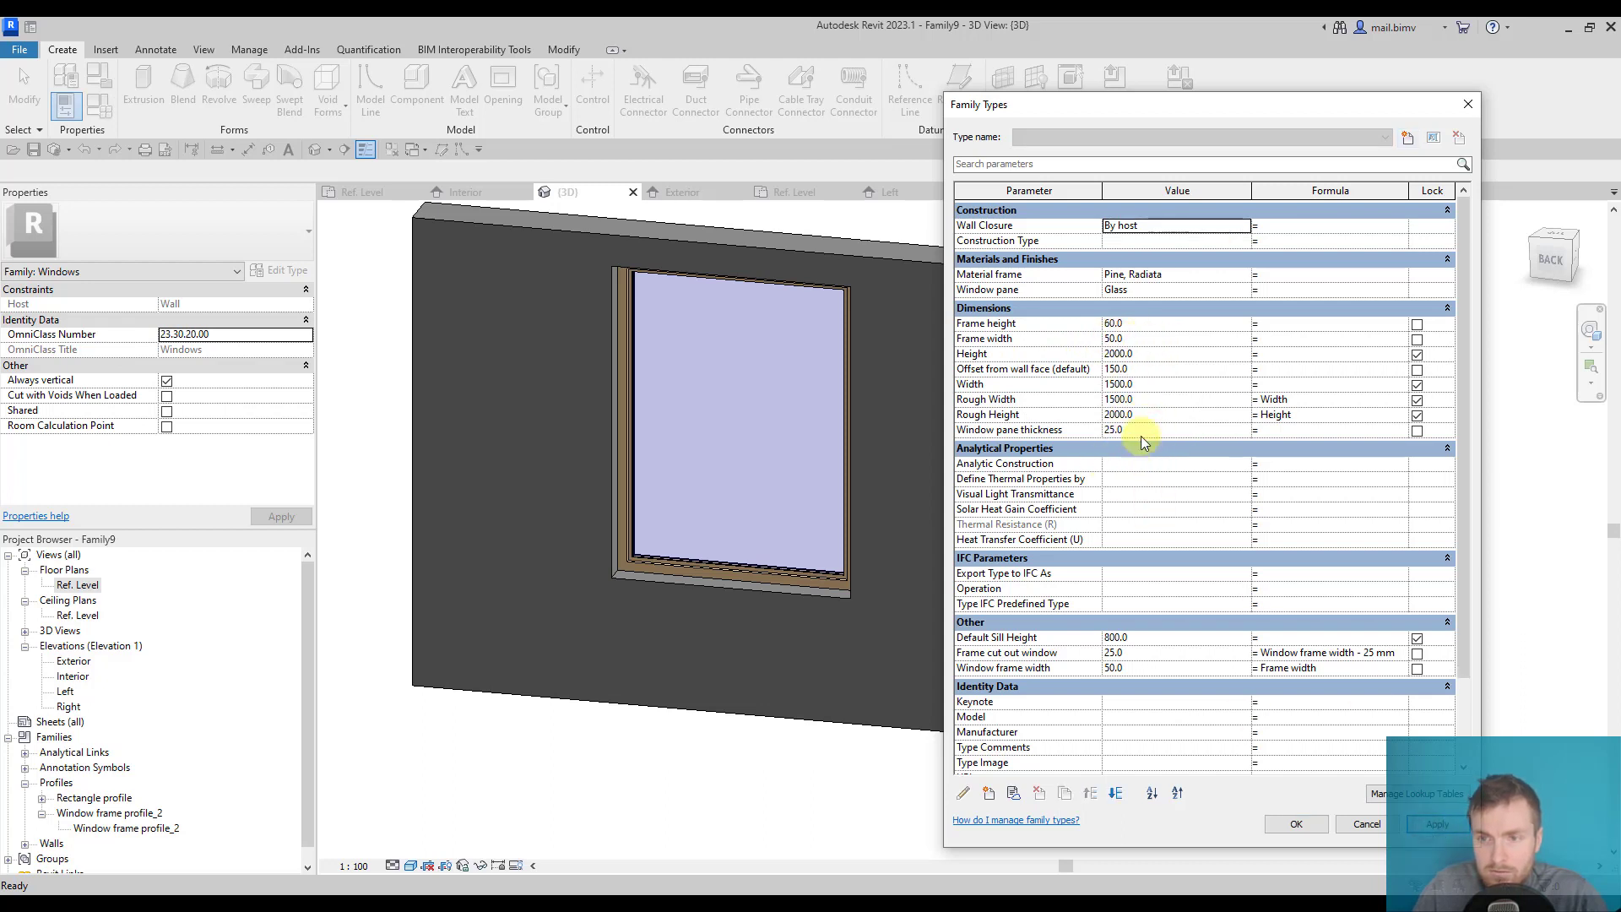
click(1141, 435)
text(30)
click(1438, 826)
click(1296, 824)
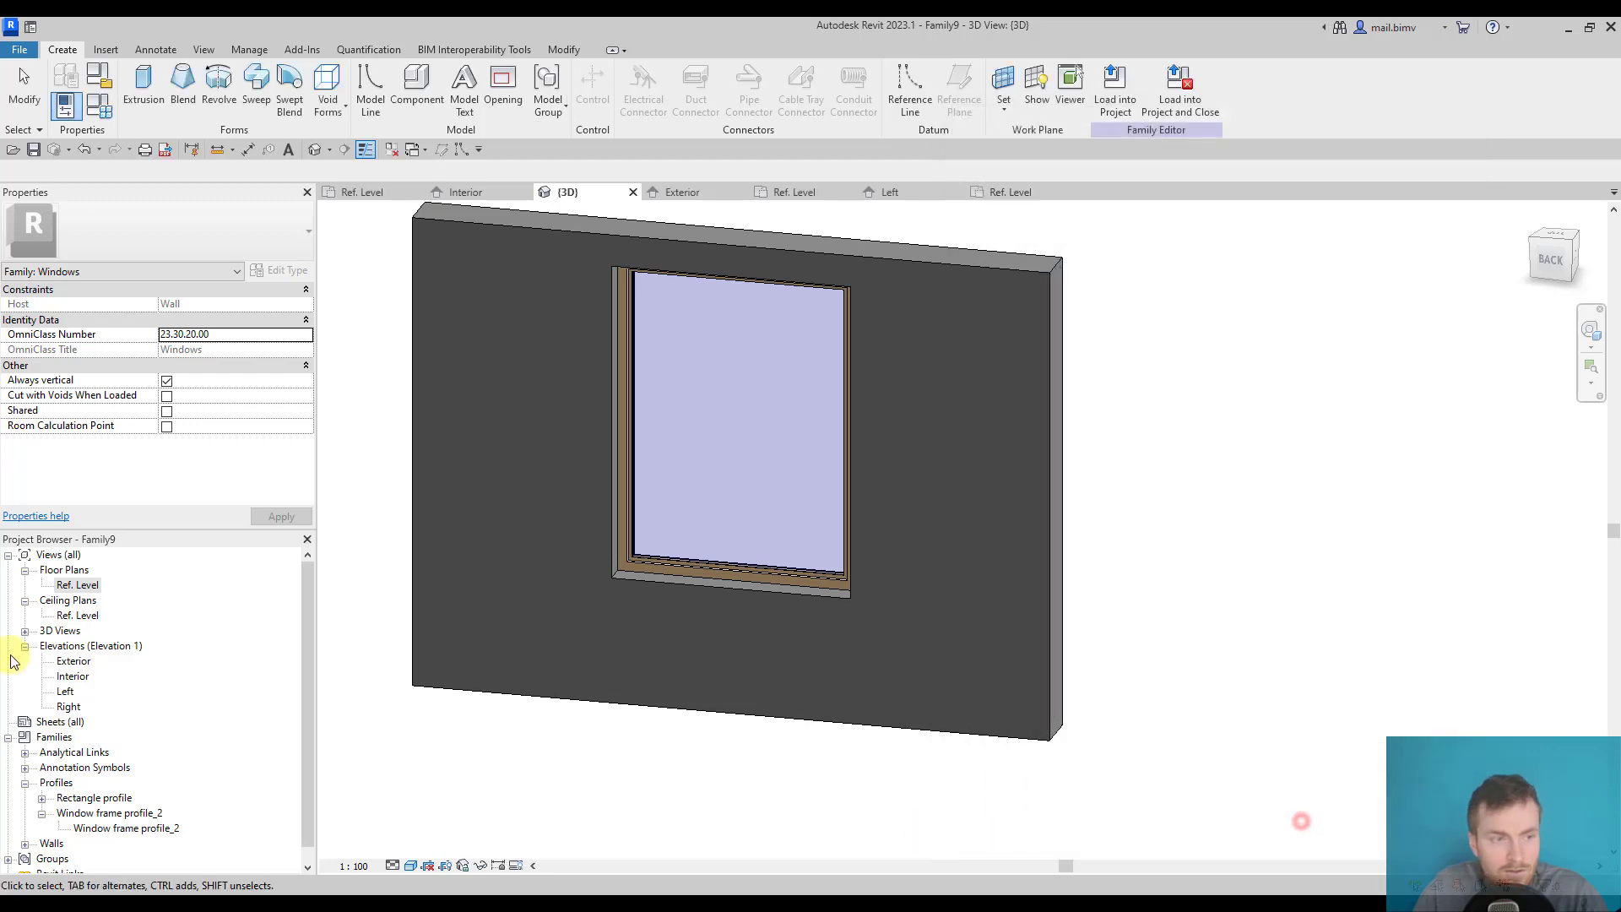
- Show the Ref. Level floor plan at 1:5 scale to check the pane thickness
double_click(79, 585)
scroll(820, 600, up, 2)
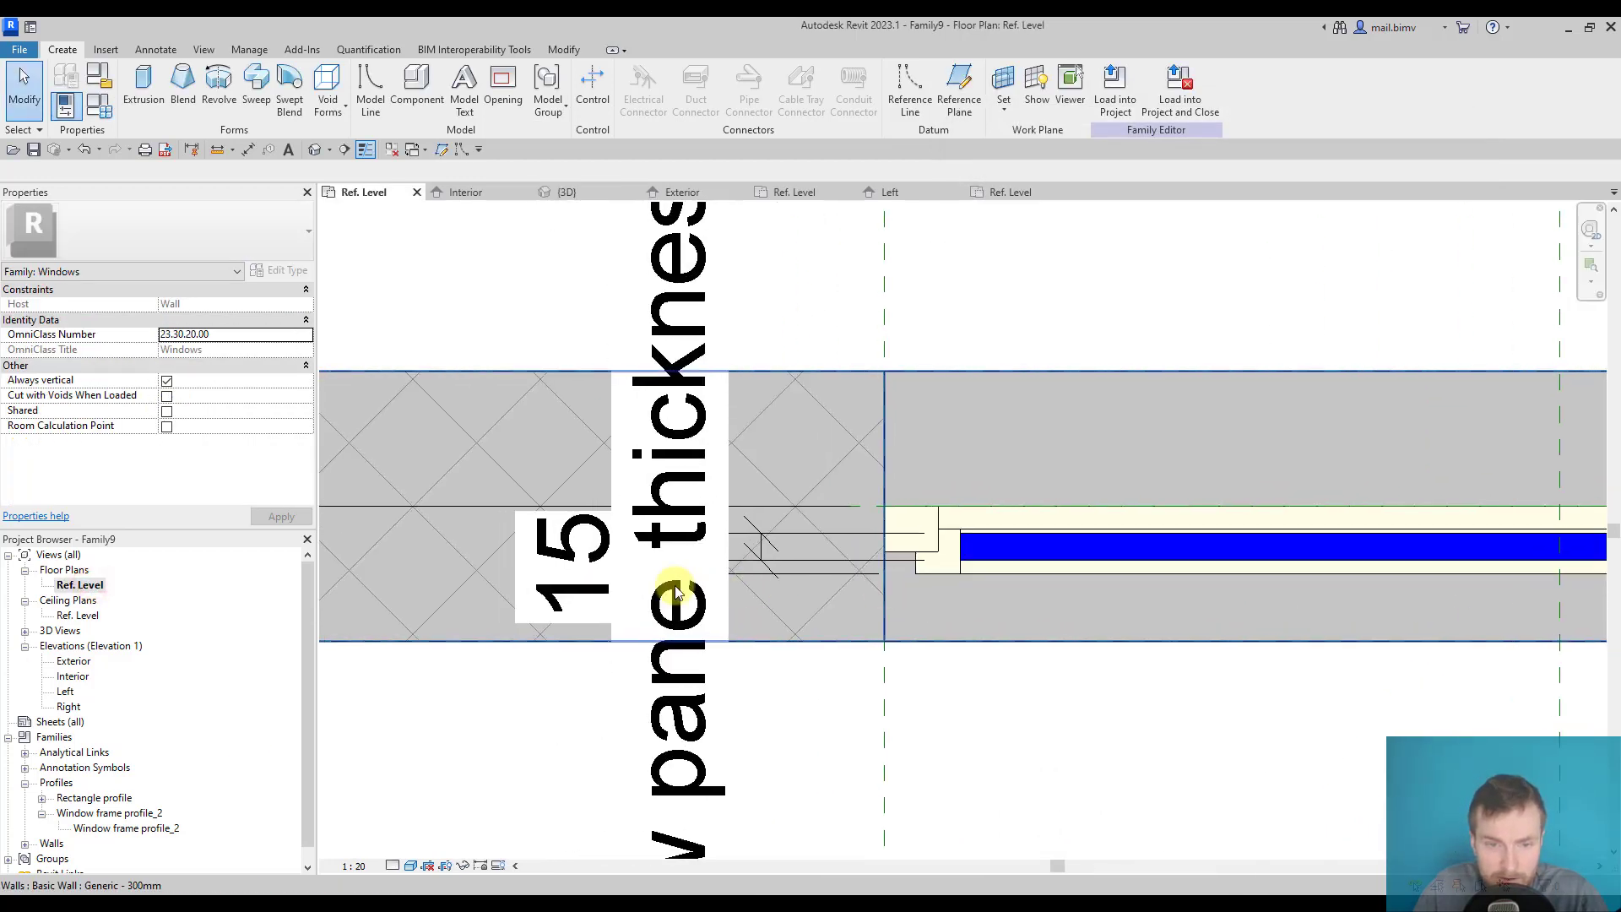
click(589, 589)
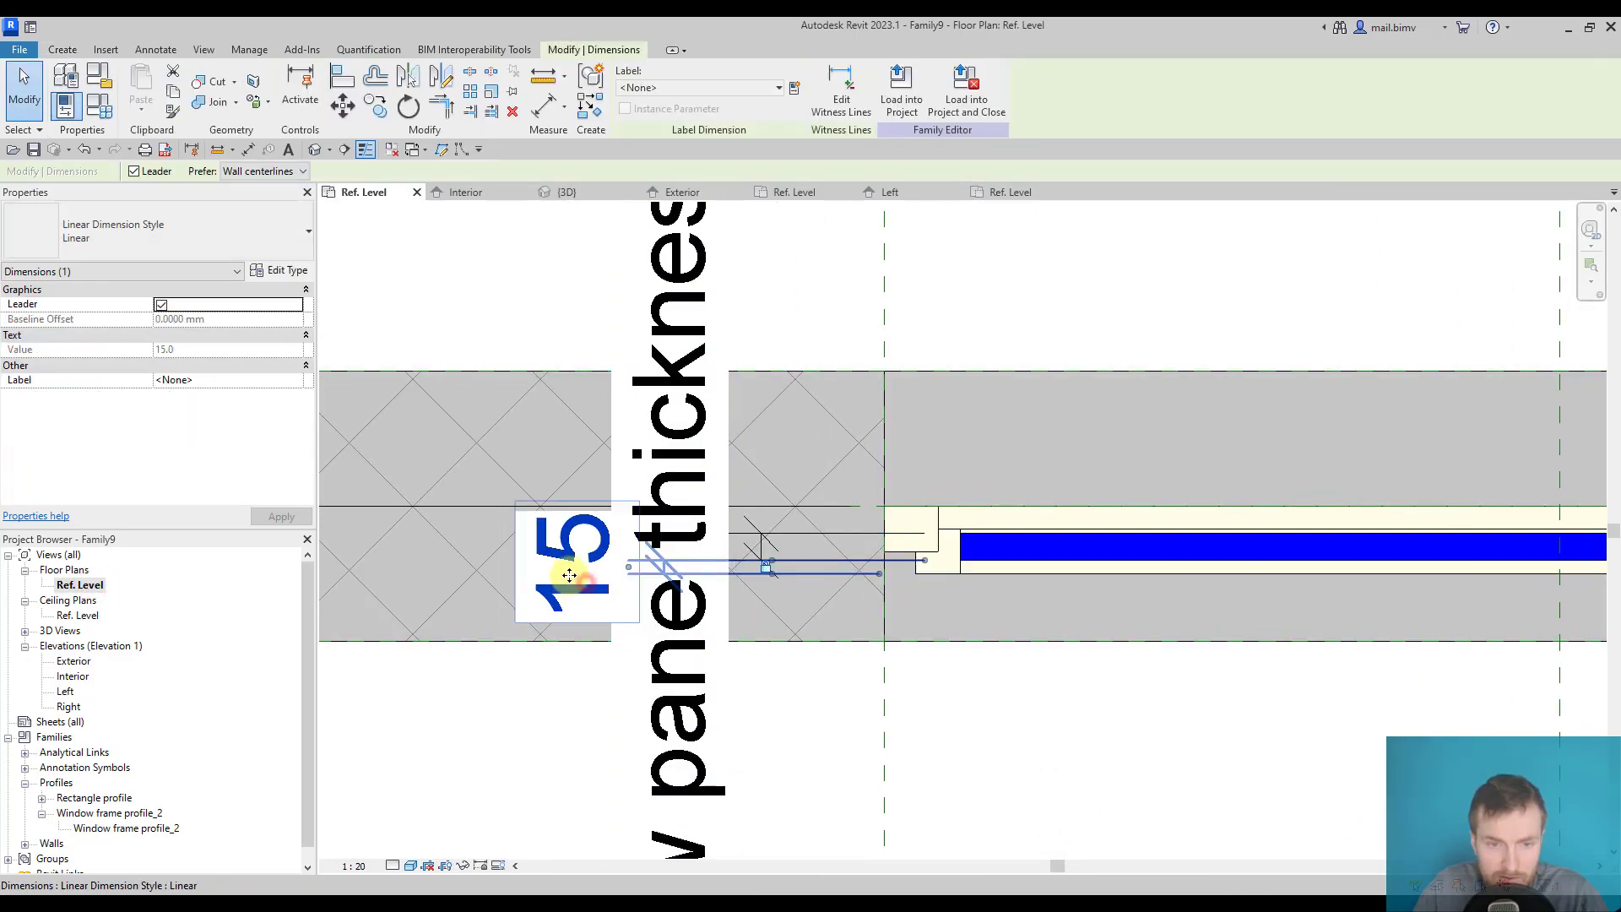
click(361, 870)
click(376, 664)
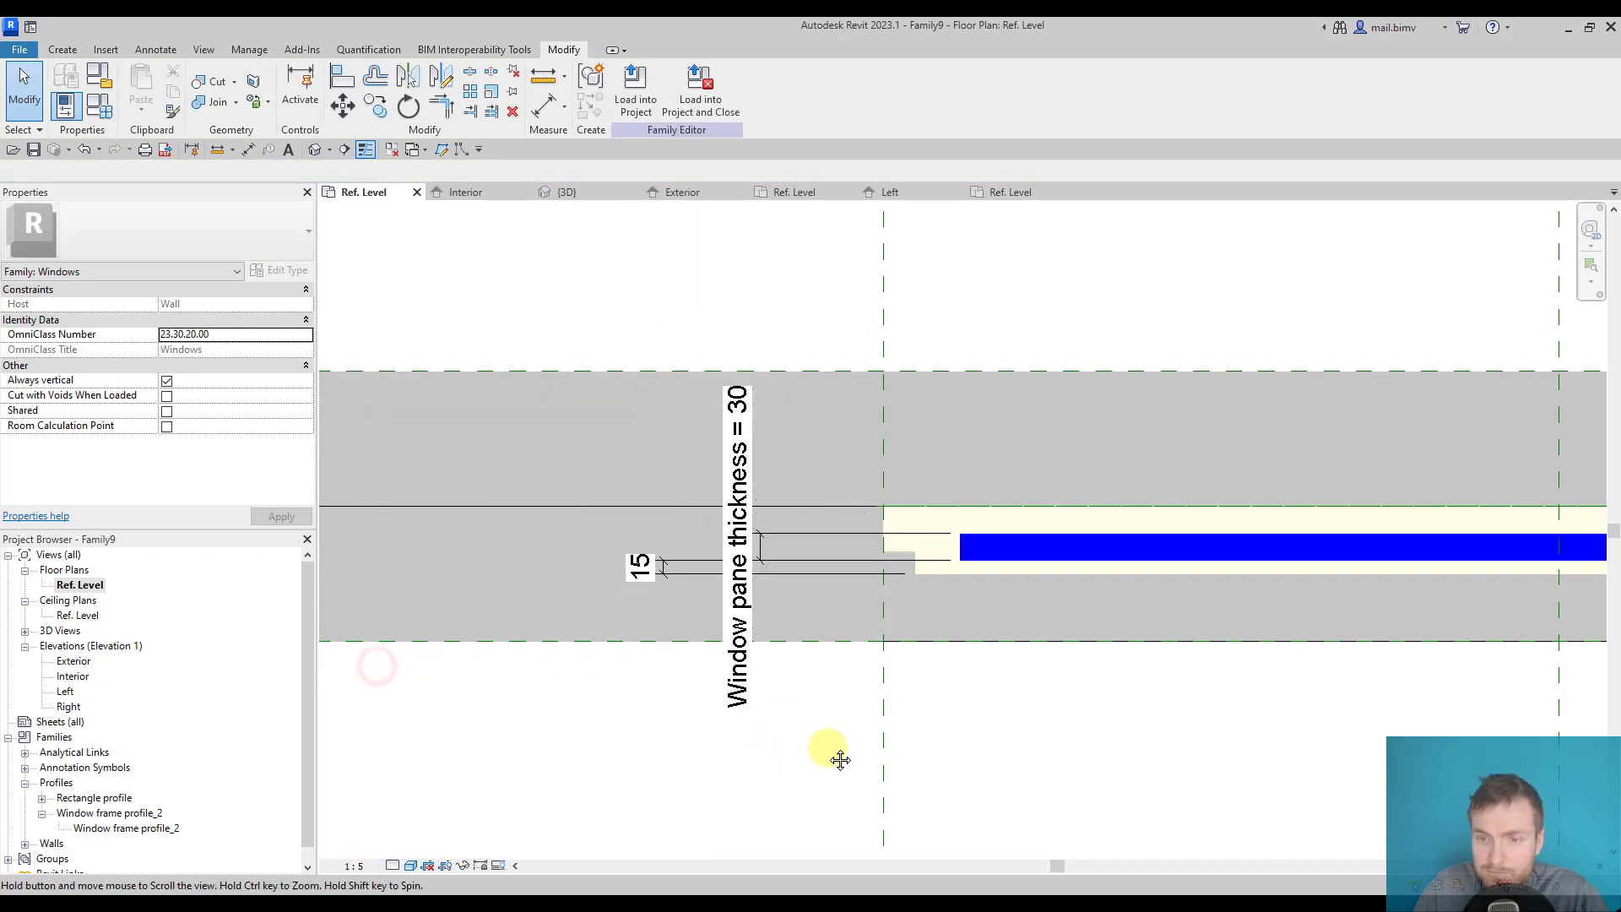
middle_drag(794, 760, 742, 763)
scroll(676, 709, down, 5)
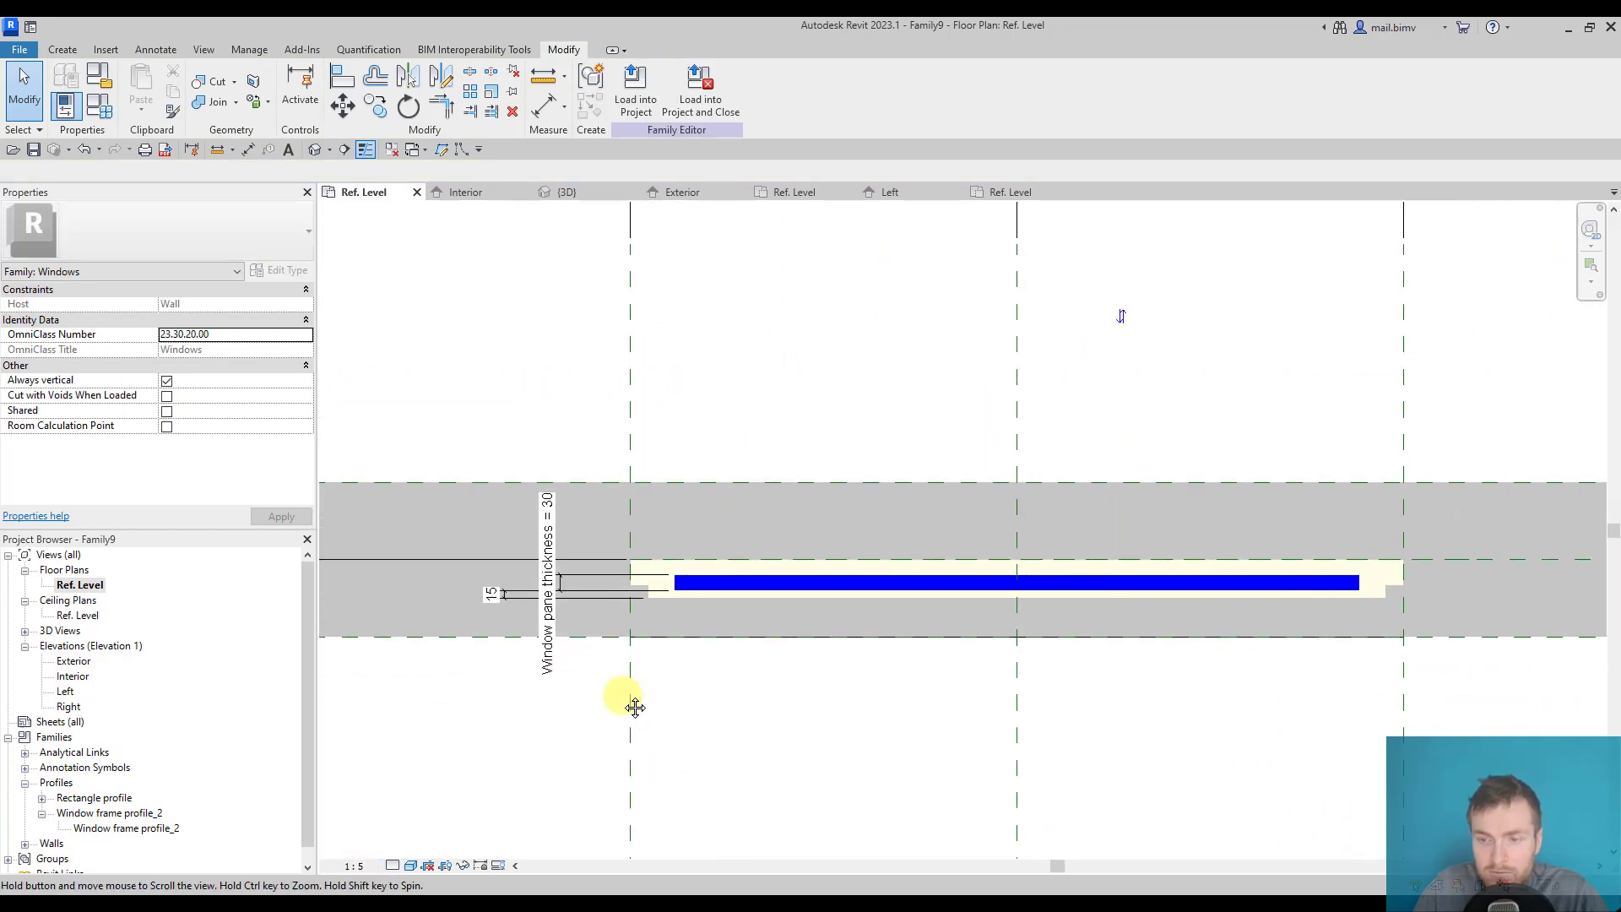
- Change the host wall to Generic - 200mm and reopen Family Types
click(1182, 634)
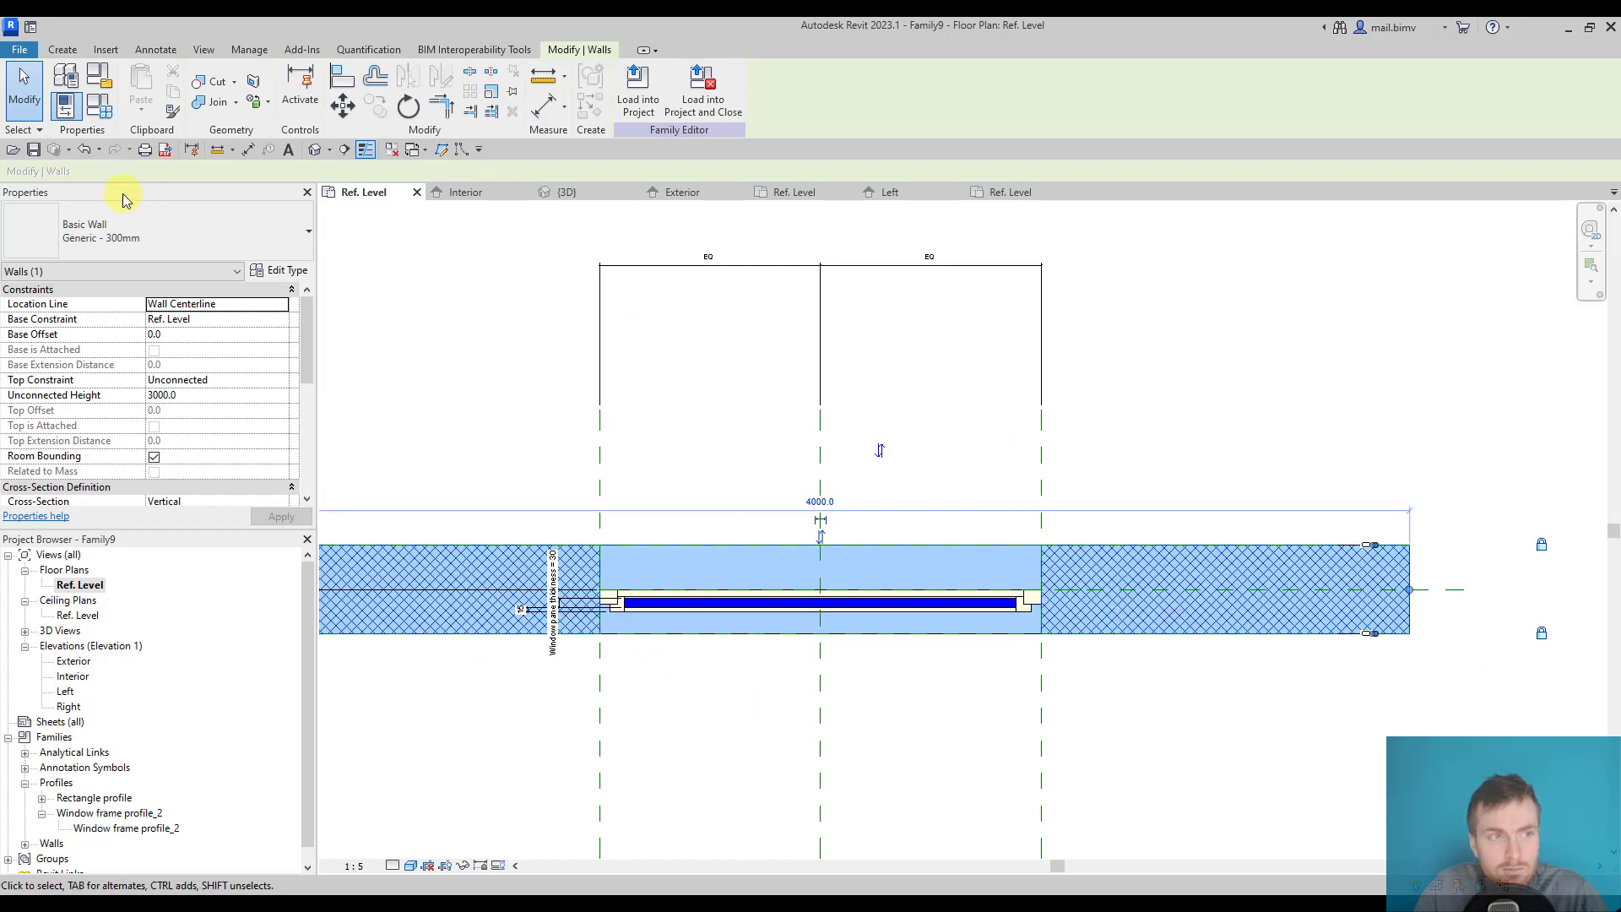
click(156, 233)
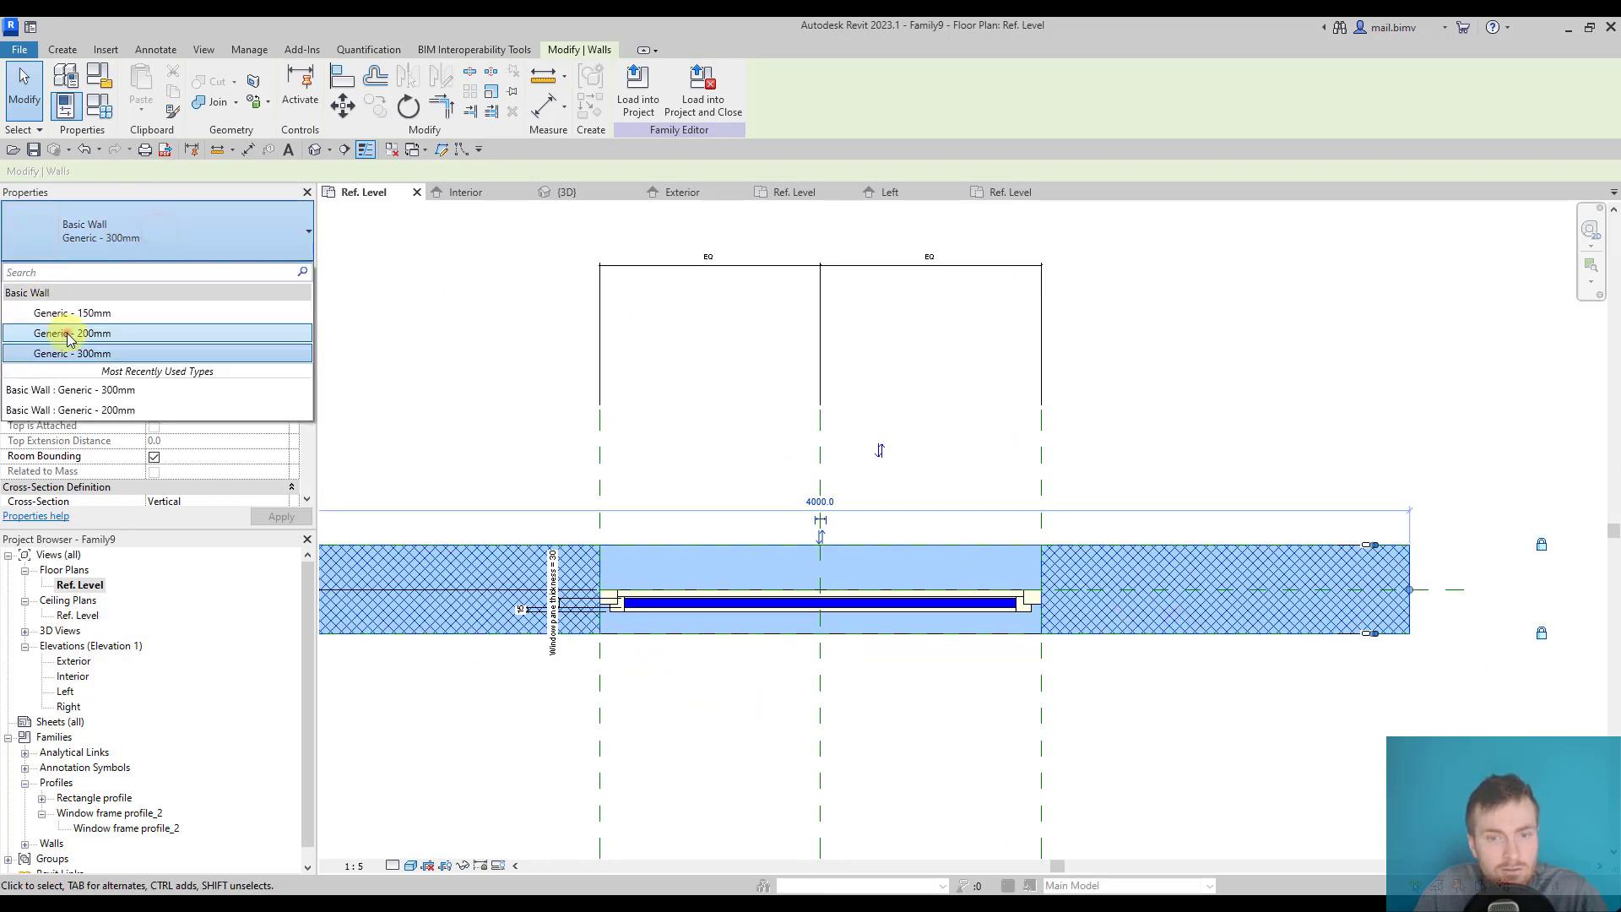
click(69, 335)
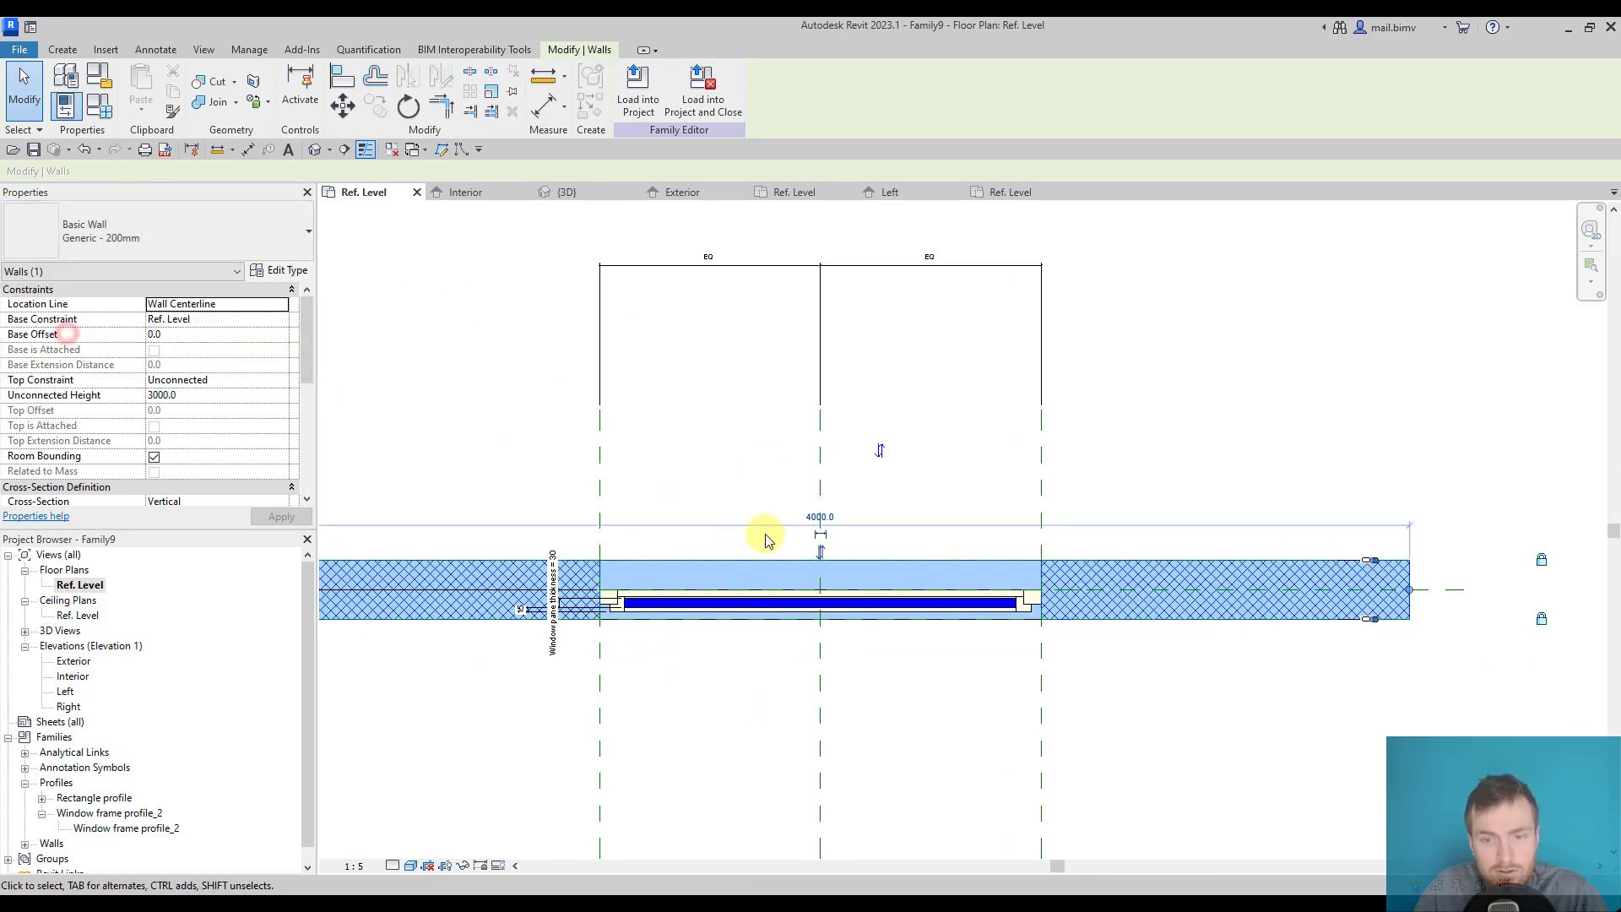
click(107, 113)
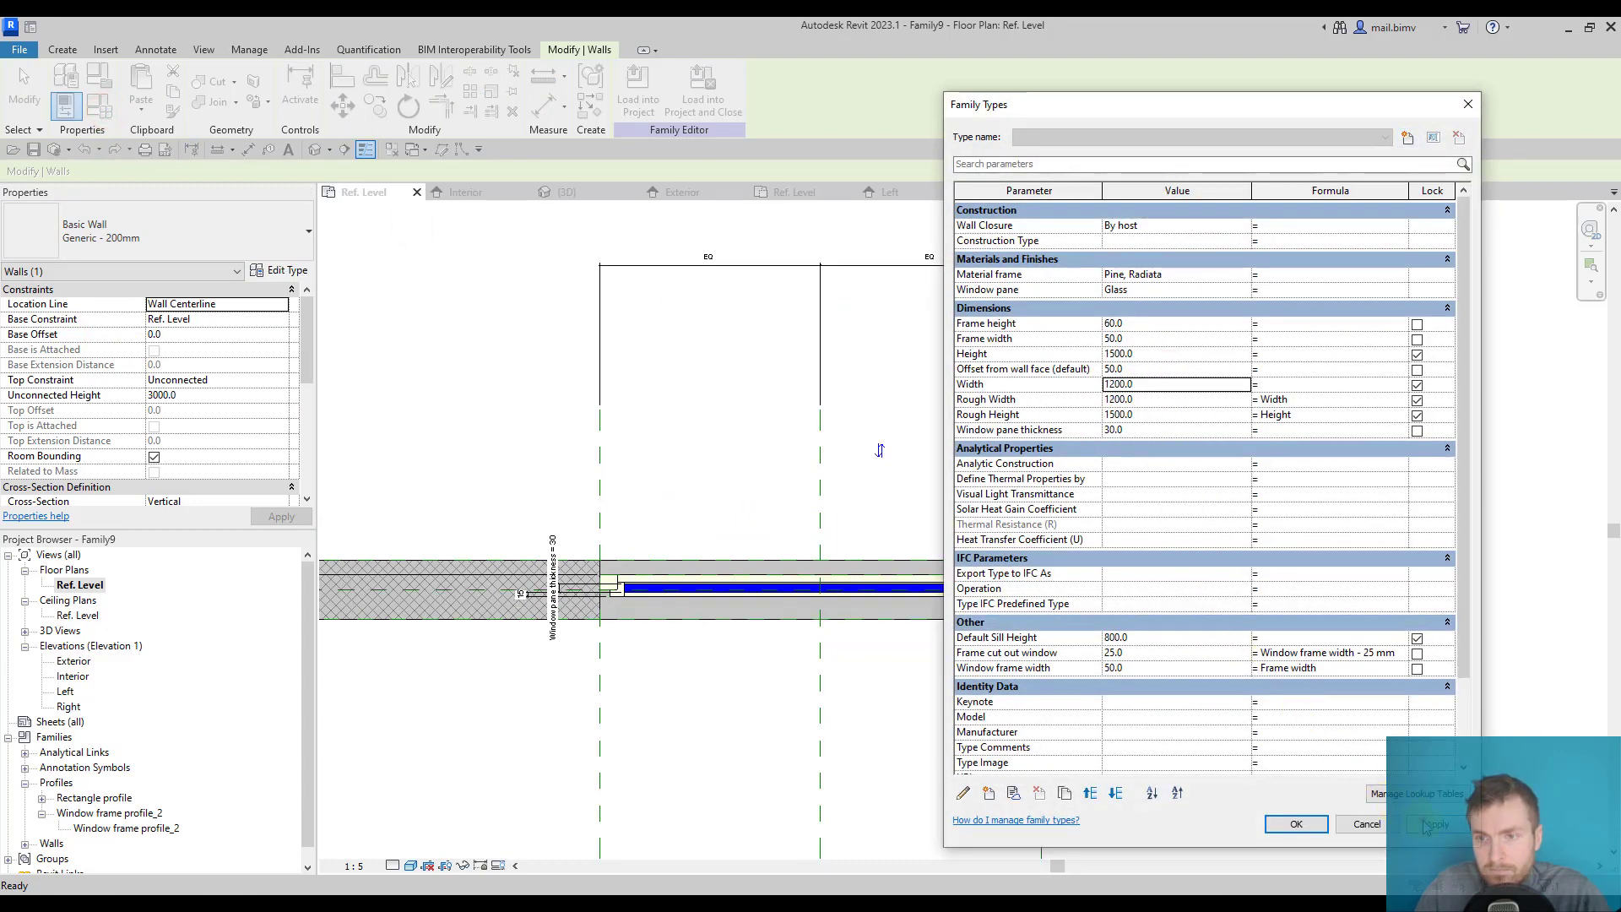
- Apply Width 1200, Height 1500 and a 50 wall-face offset, then check the Rough Width/Height formulas
click(1427, 826)
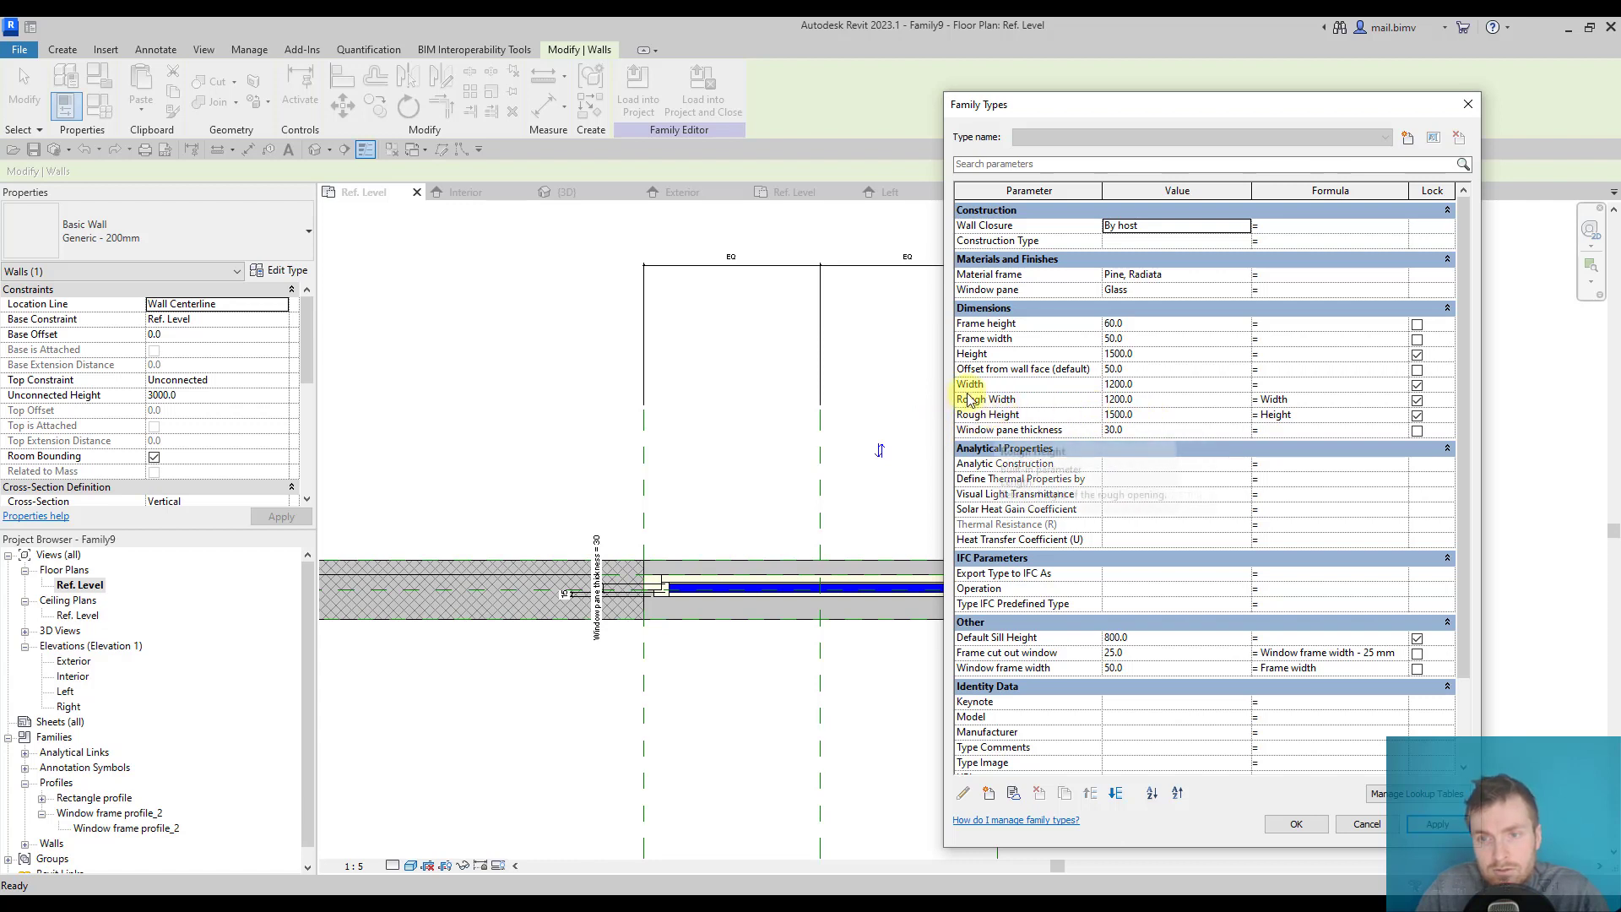
double_click(1273, 399)
double_click(1274, 415)
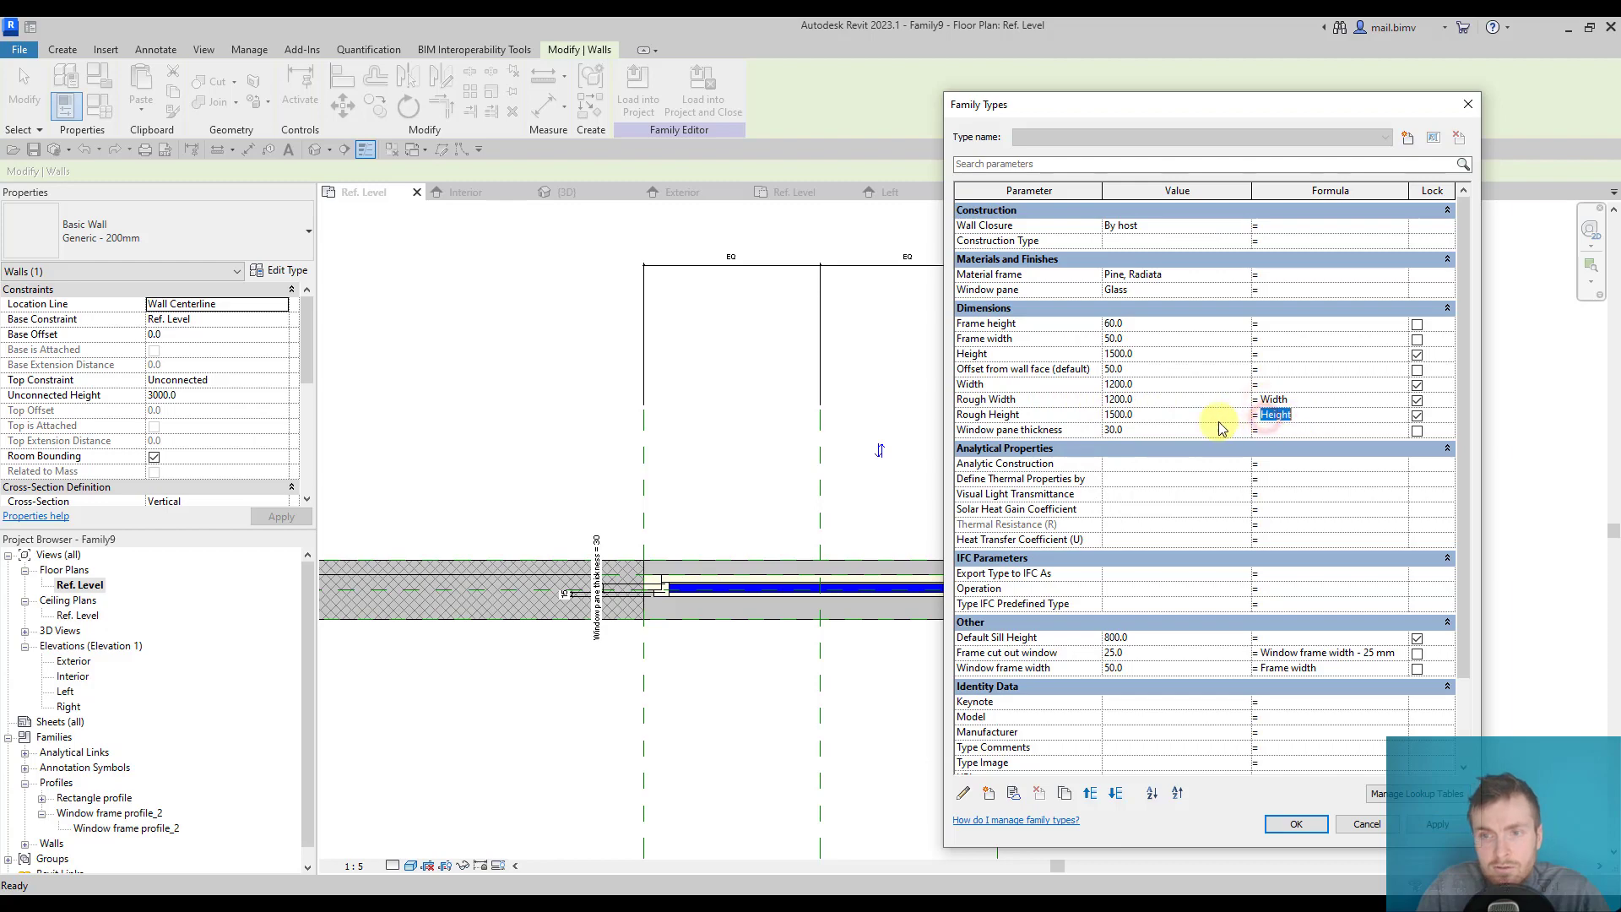